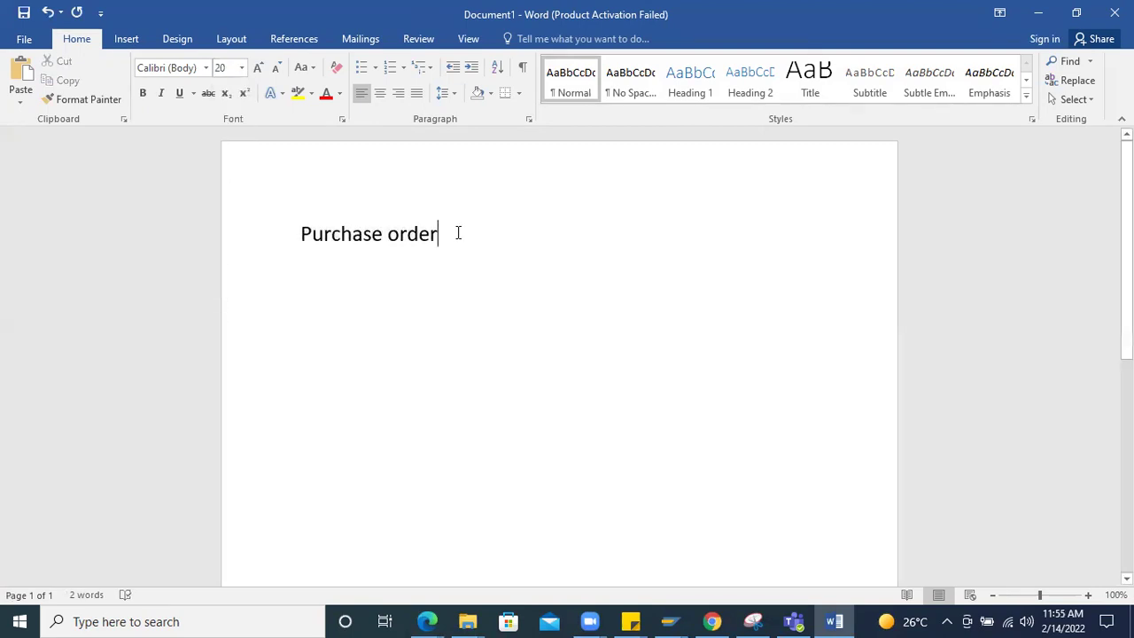
# Add a colon after the heading "Purchase order" and write "ME21N:" below it.
pyautogui.write(':')
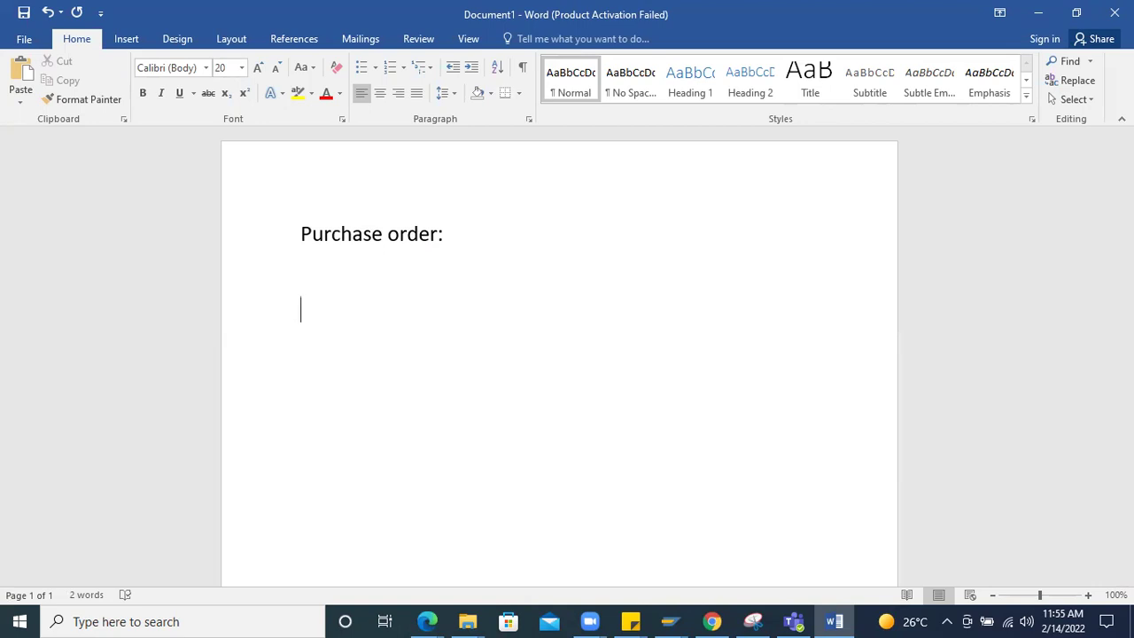
pyautogui.write('ME21N:')
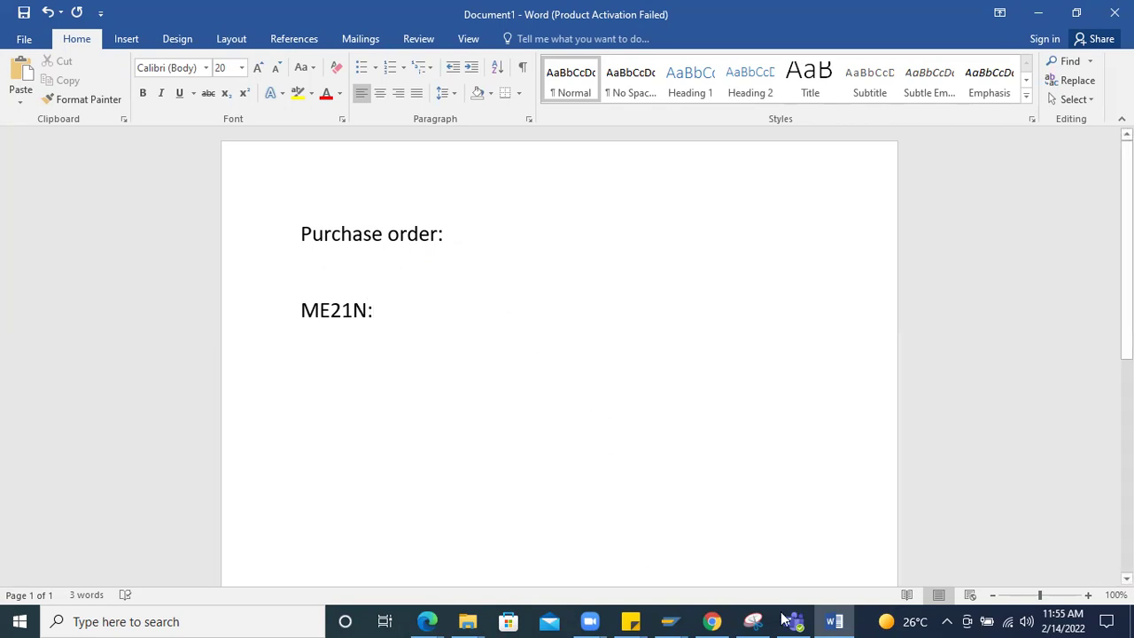
# Switch to SAP, run transaction ME21N and close the help text beside the purchase order.
pyautogui.click(683, 618)
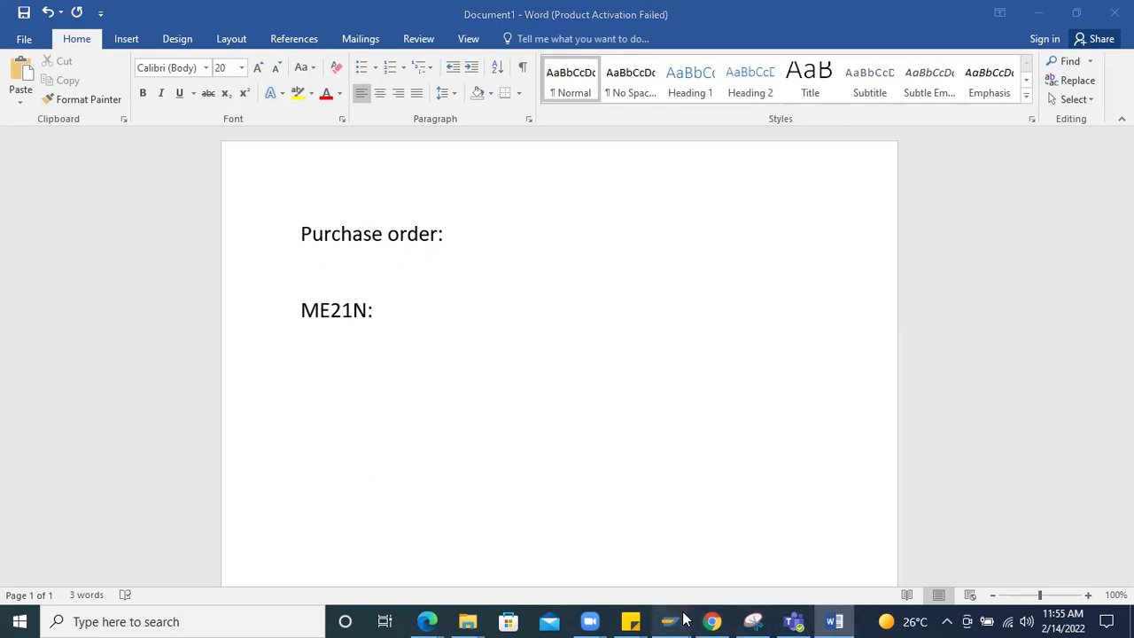
pyautogui.click(718, 562)
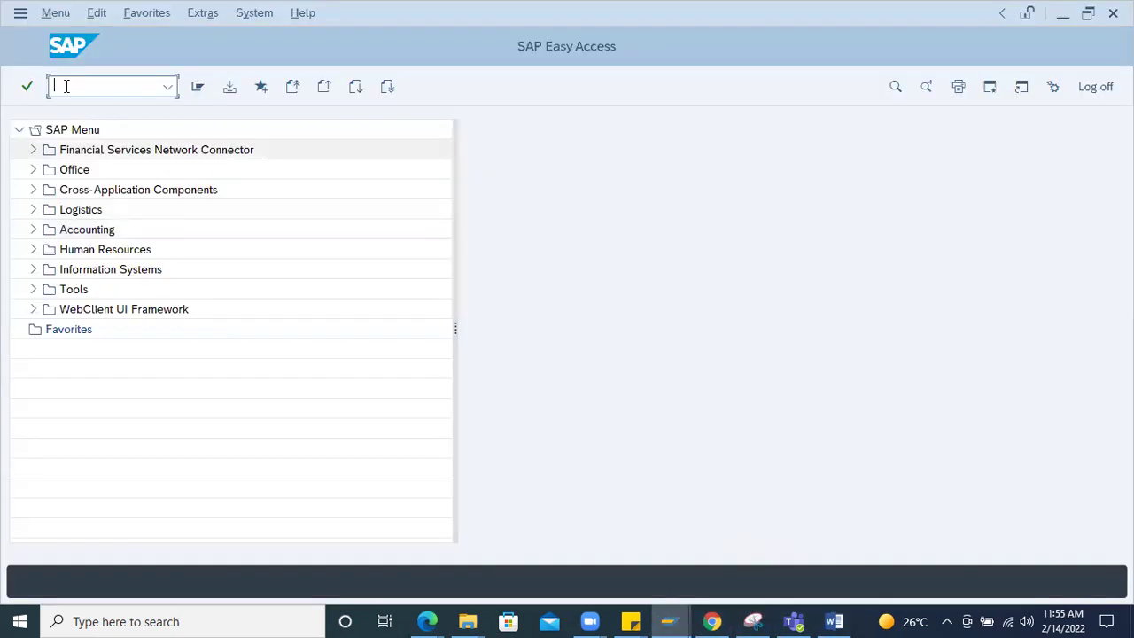
pyautogui.write('ME21n')
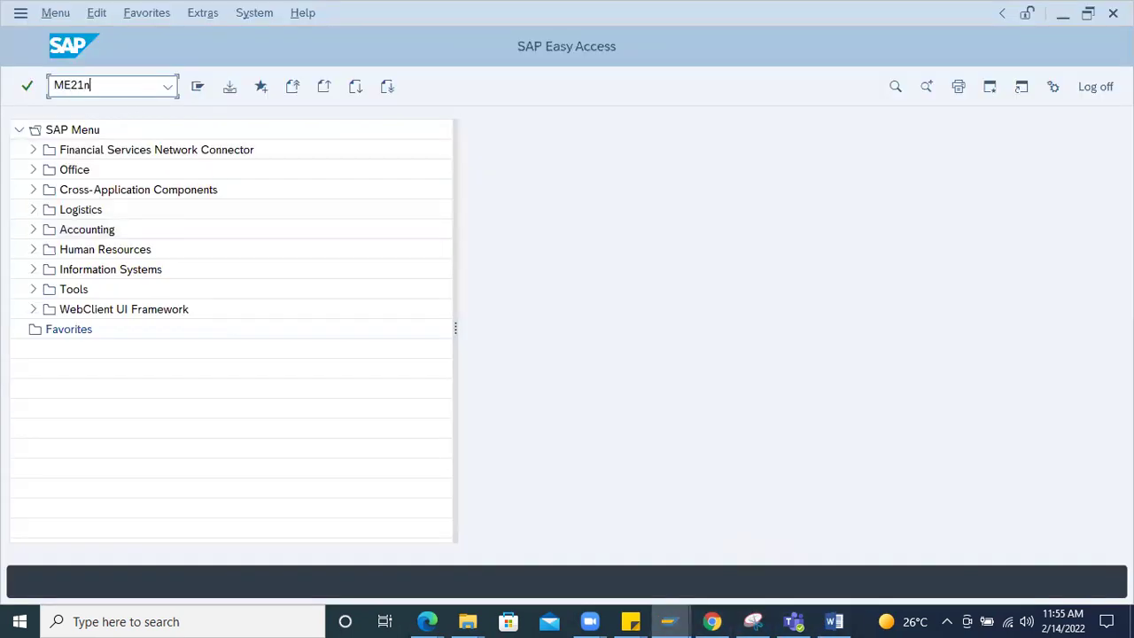
pyautogui.press('Return')
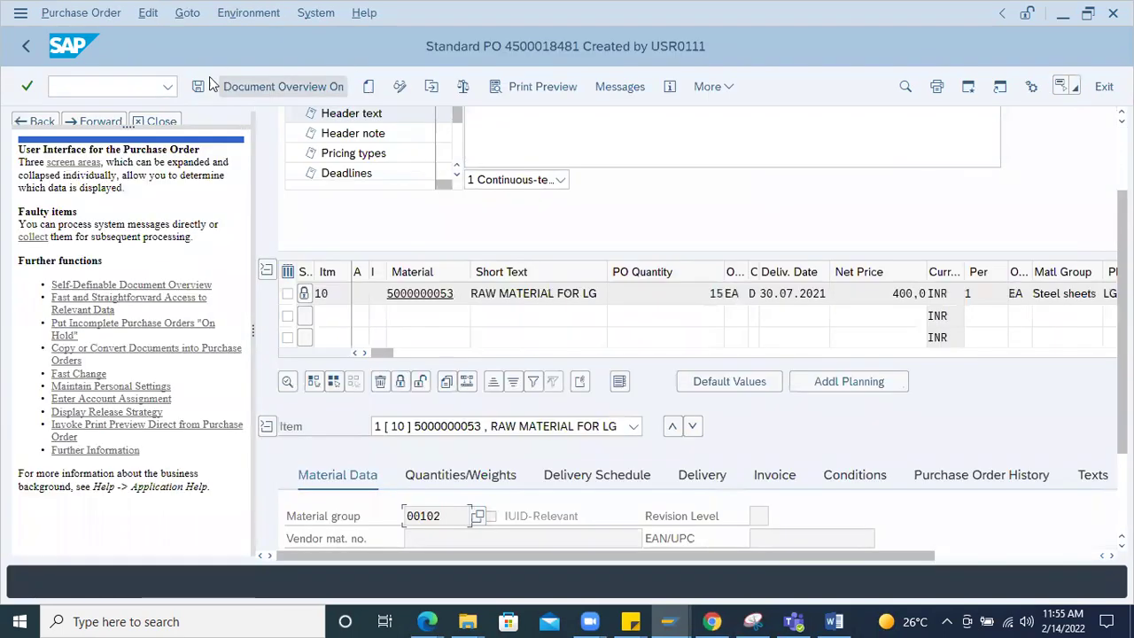
pyautogui.click(155, 121)
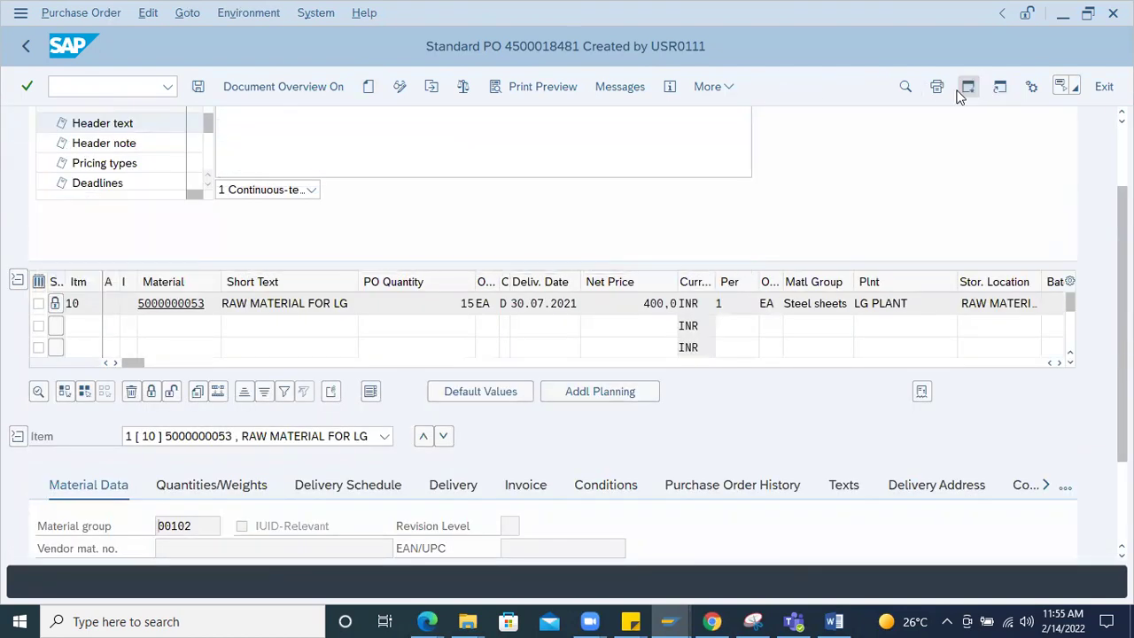
# Leave the purchase order transaction with the command /n.
pyautogui.click(68, 91)
pyautogui.write('/n')
pyautogui.press('Return')
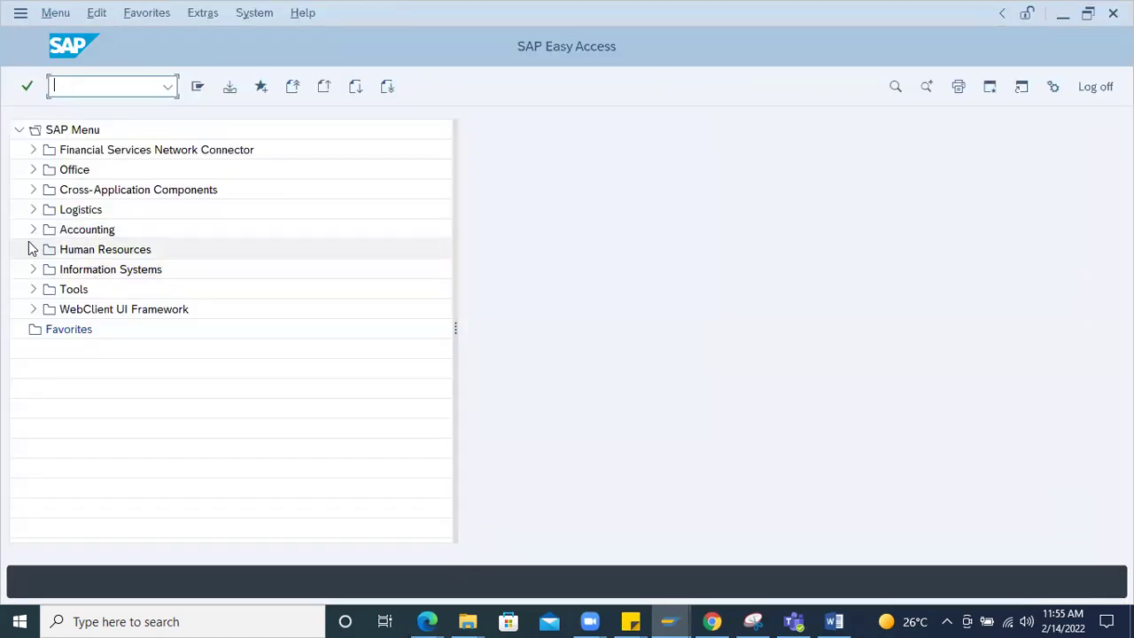
# Expand Logistics > Materials Management > Purchasing > Purchase Order > Create to view its transaction codes.
pyautogui.click(34, 210)
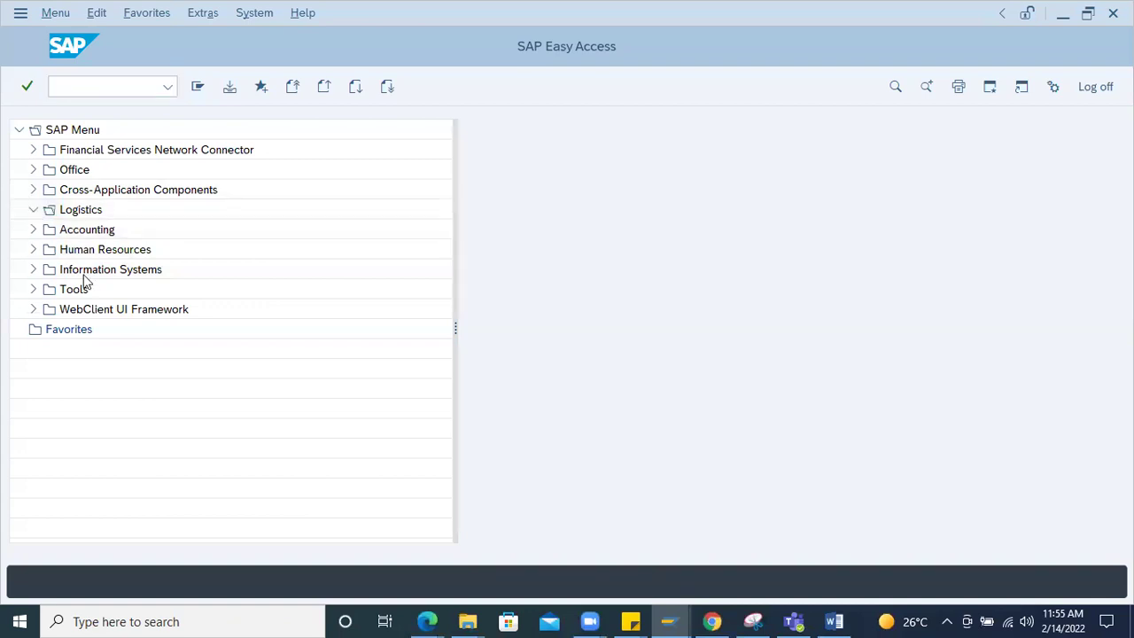
pyautogui.click(46, 230)
pyautogui.click(60, 250)
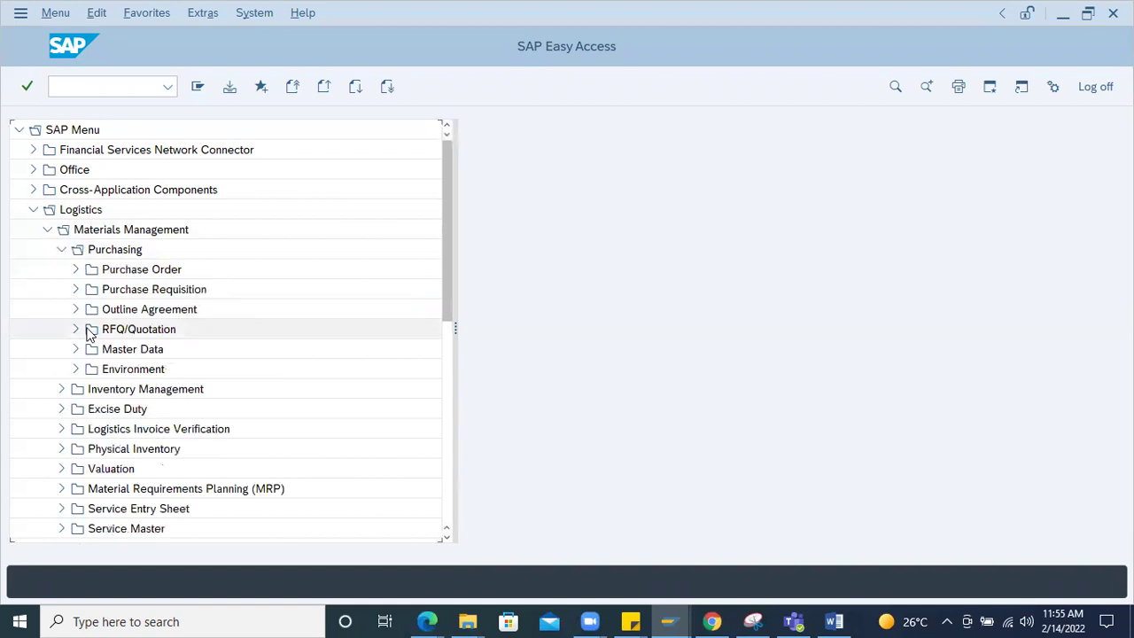
pyautogui.click(75, 269)
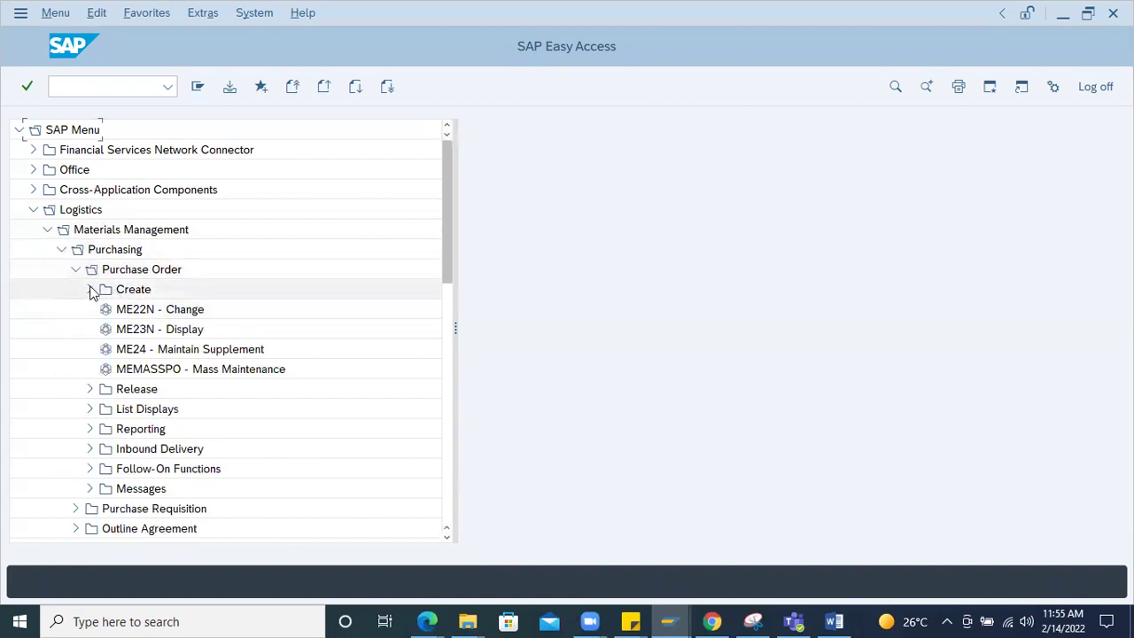
pyautogui.click(89, 290)
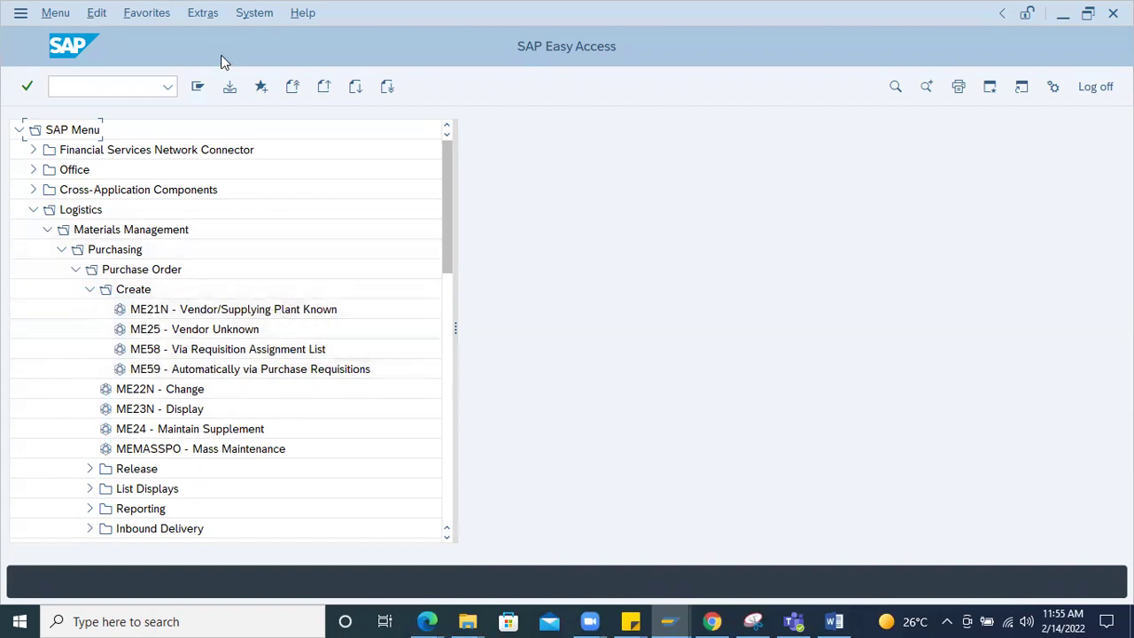
# Turn off Display Technical Names in the SAP menu settings.
pyautogui.click(202, 15)
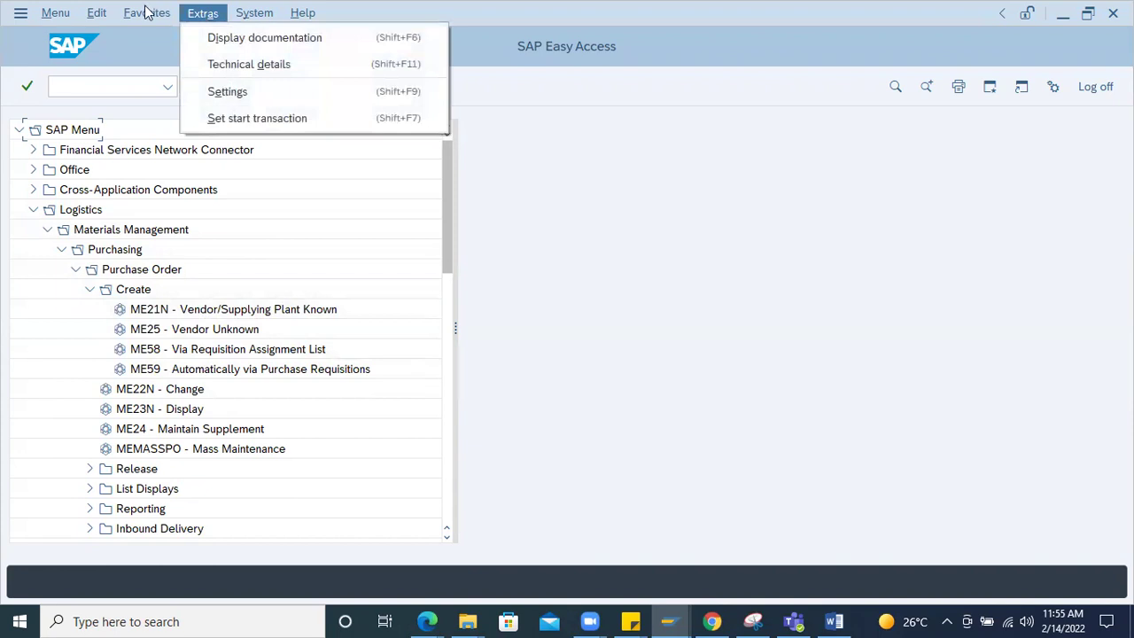
pyautogui.click(200, 13)
pyautogui.click(202, 14)
pyautogui.click(226, 93)
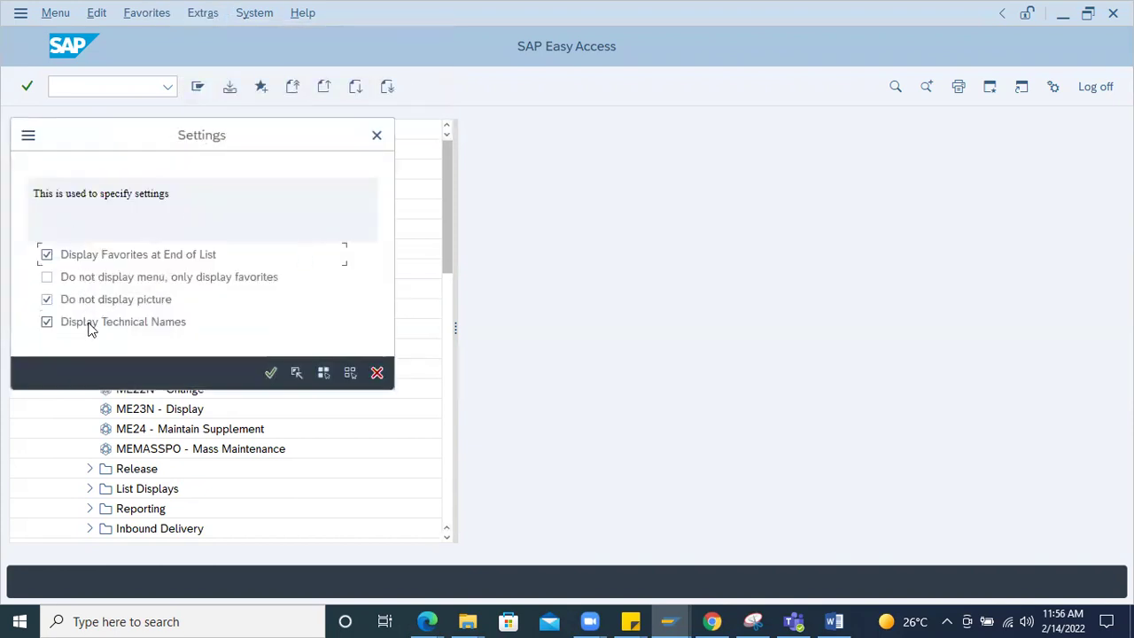
pyautogui.click(47, 322)
pyautogui.click(270, 372)
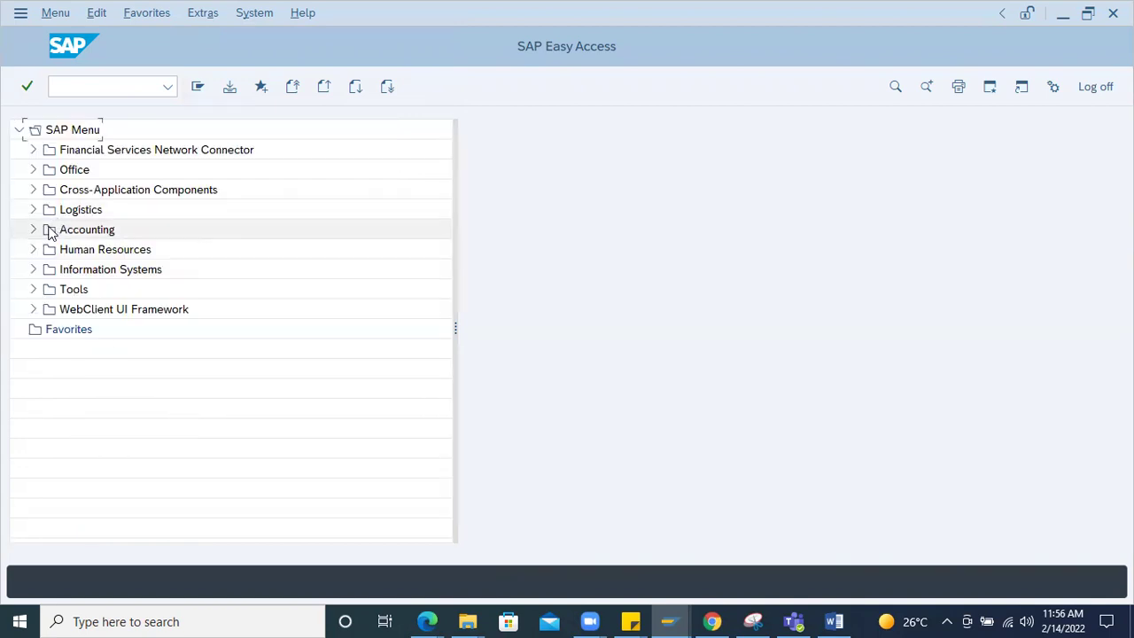
# Look at the Purchase Order > Create entries under Materials Management > Purchasing without technical names.
pyautogui.click(33, 210)
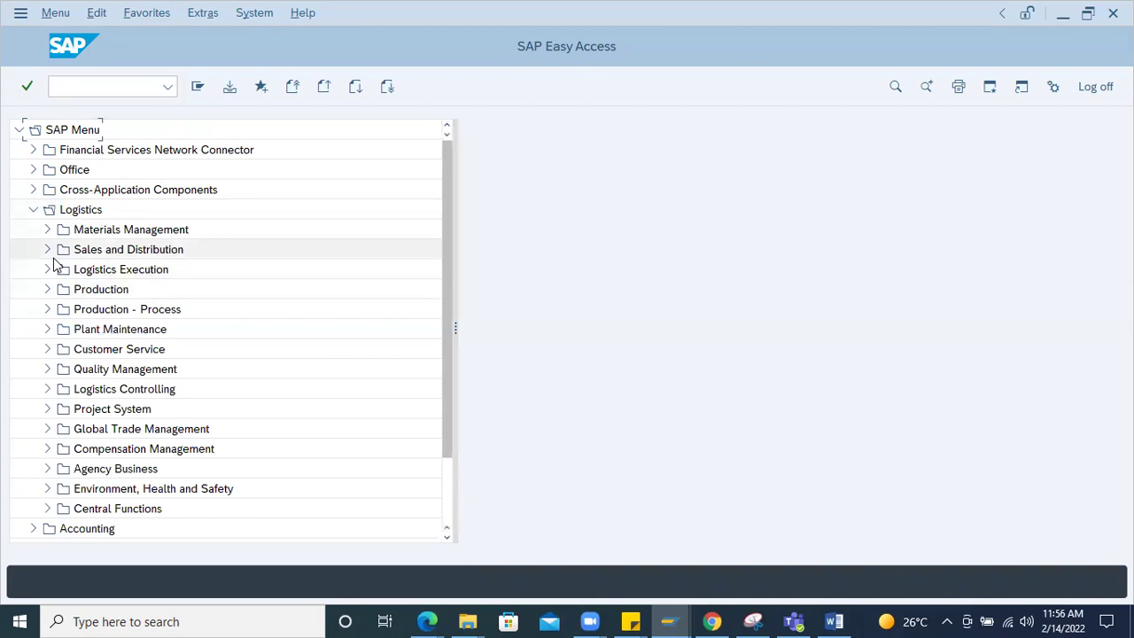
pyautogui.click(48, 230)
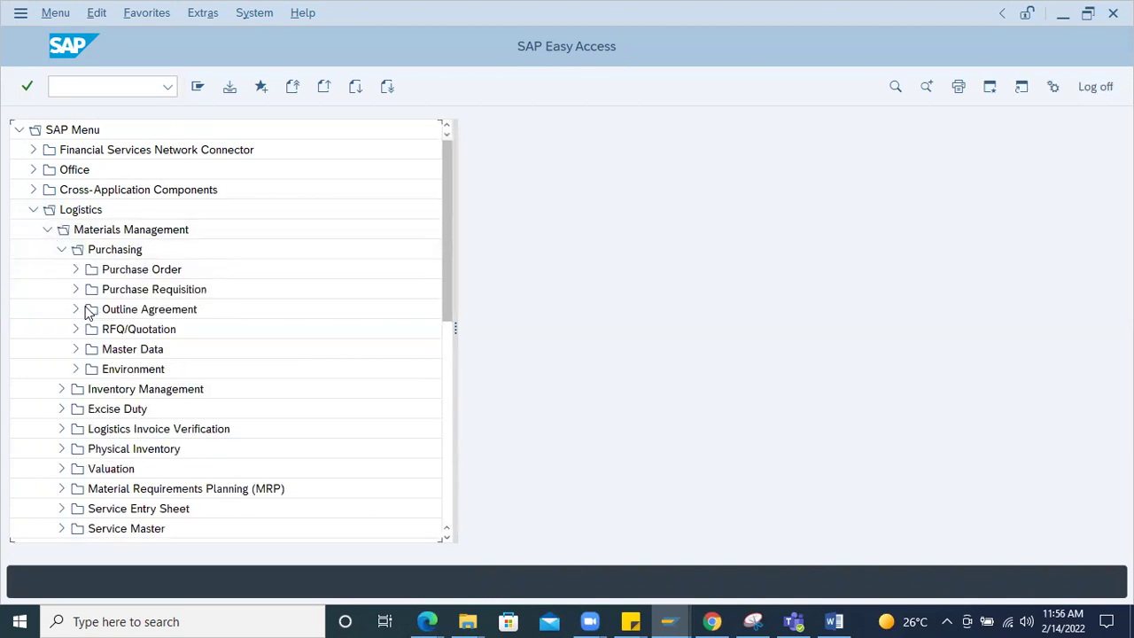
pyautogui.click(77, 270)
pyautogui.click(89, 289)
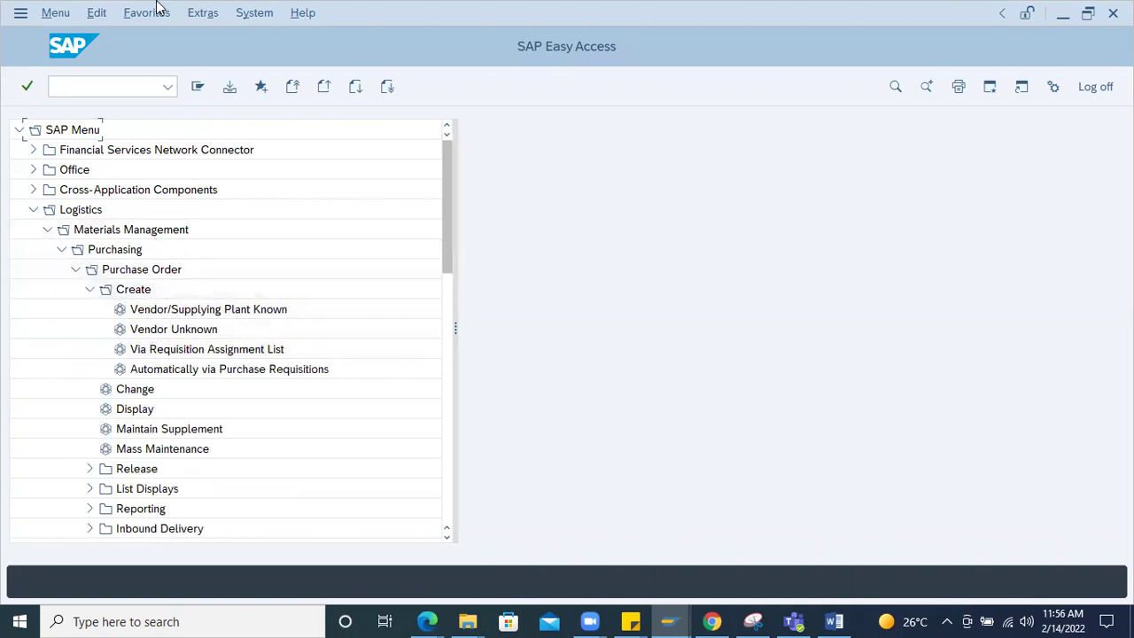
# Turn Display Technical Names back on in the SAP menu settings.
pyautogui.click(202, 13)
pyautogui.click(218, 97)
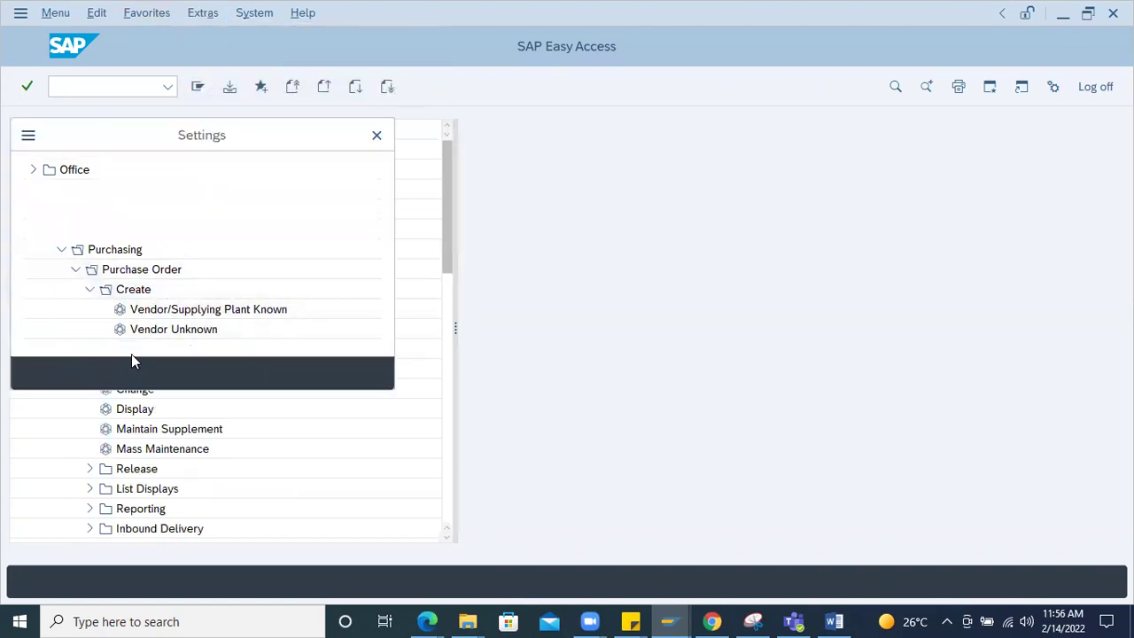
pyautogui.click(75, 322)
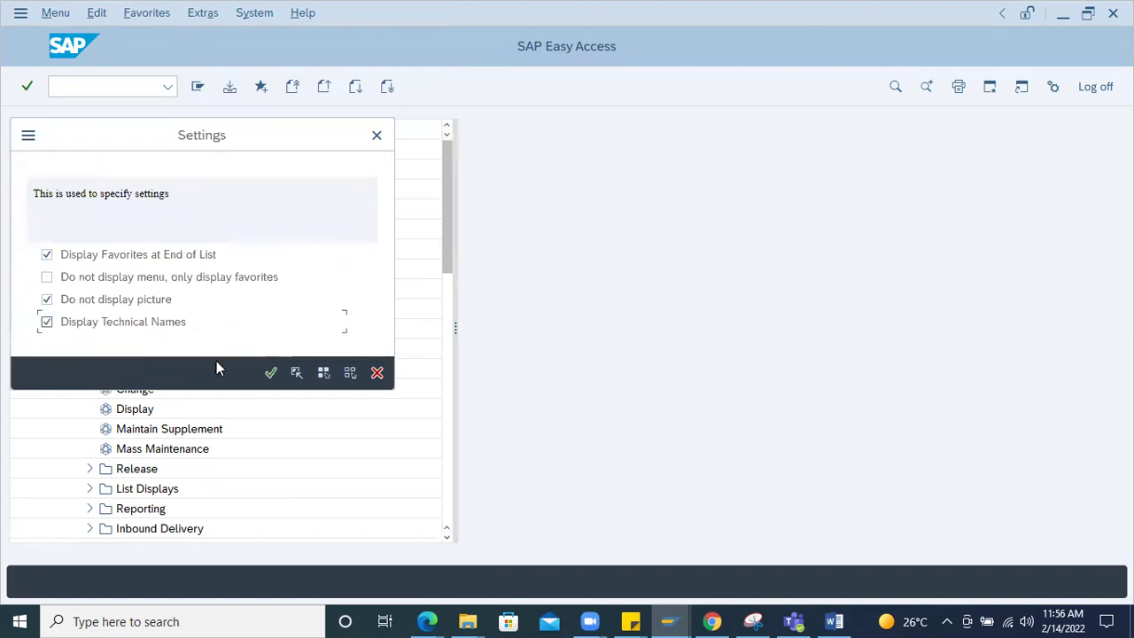
pyautogui.click(272, 372)
# Open ME21N - Vendor/Supplying Plant Known under Logistics > Materials Management > Purchasing > Purchase Order > Create.
pyautogui.click(32, 210)
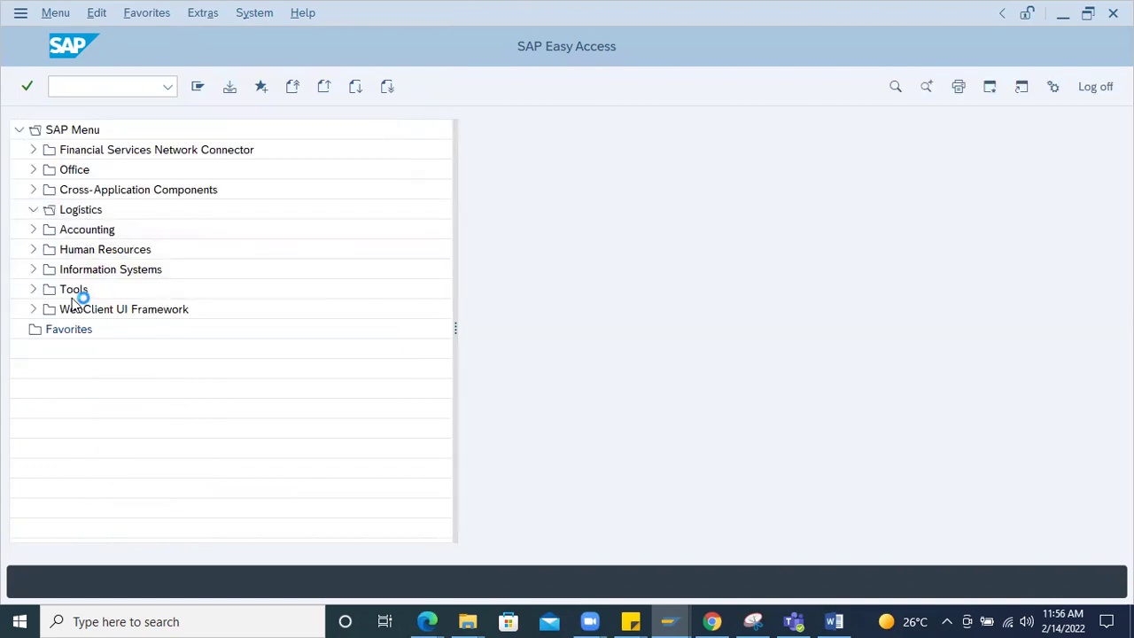
pyautogui.click(46, 230)
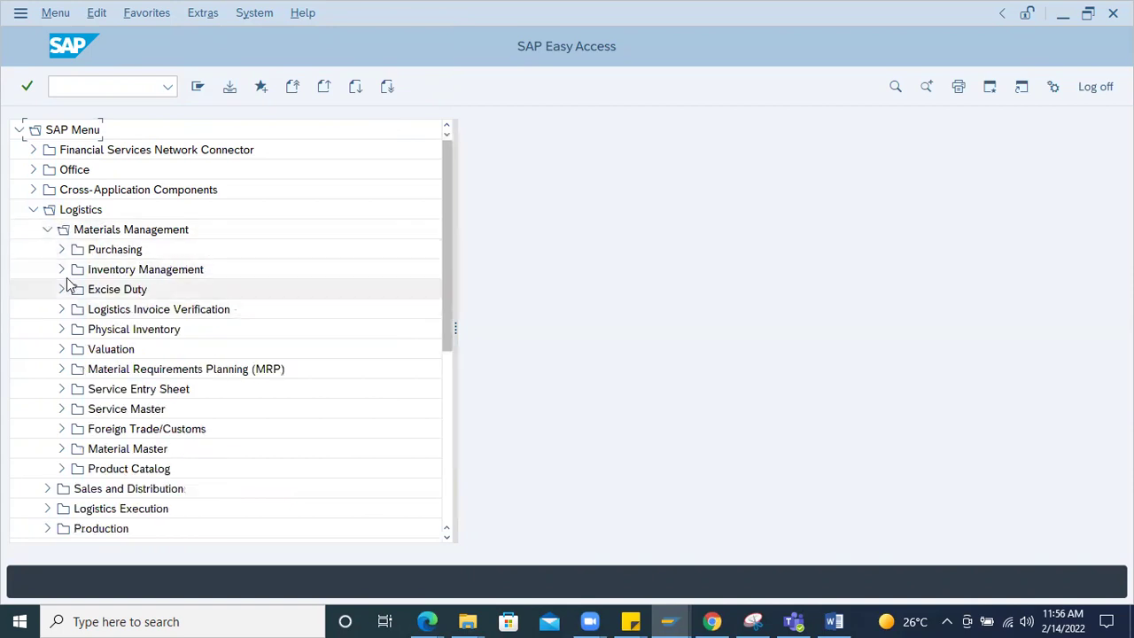
pyautogui.click(61, 250)
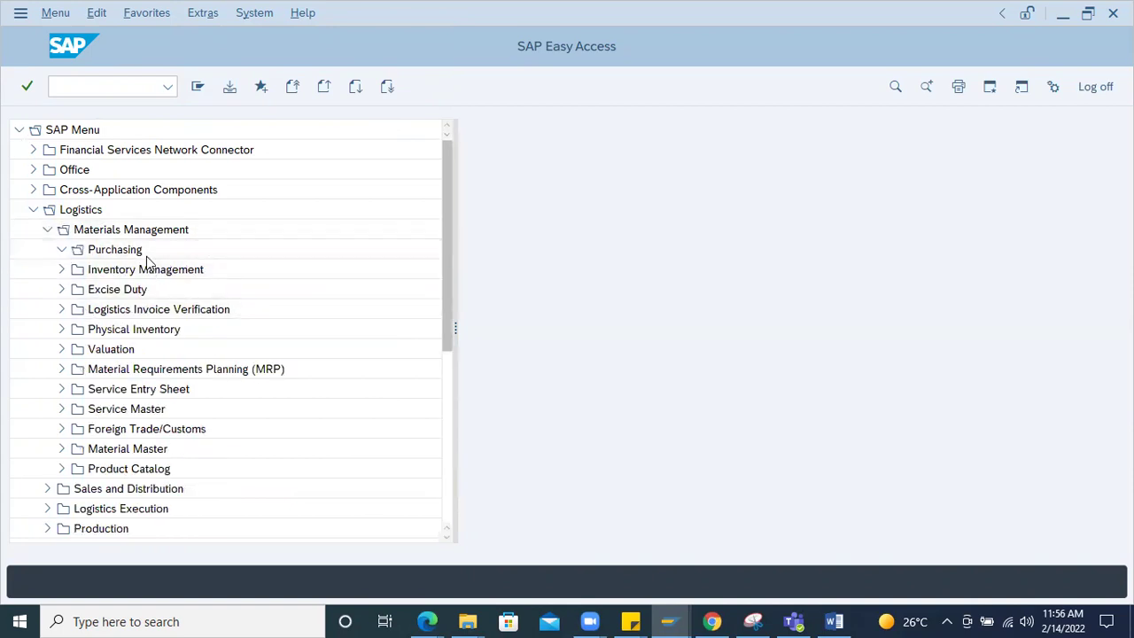
pyautogui.click(75, 269)
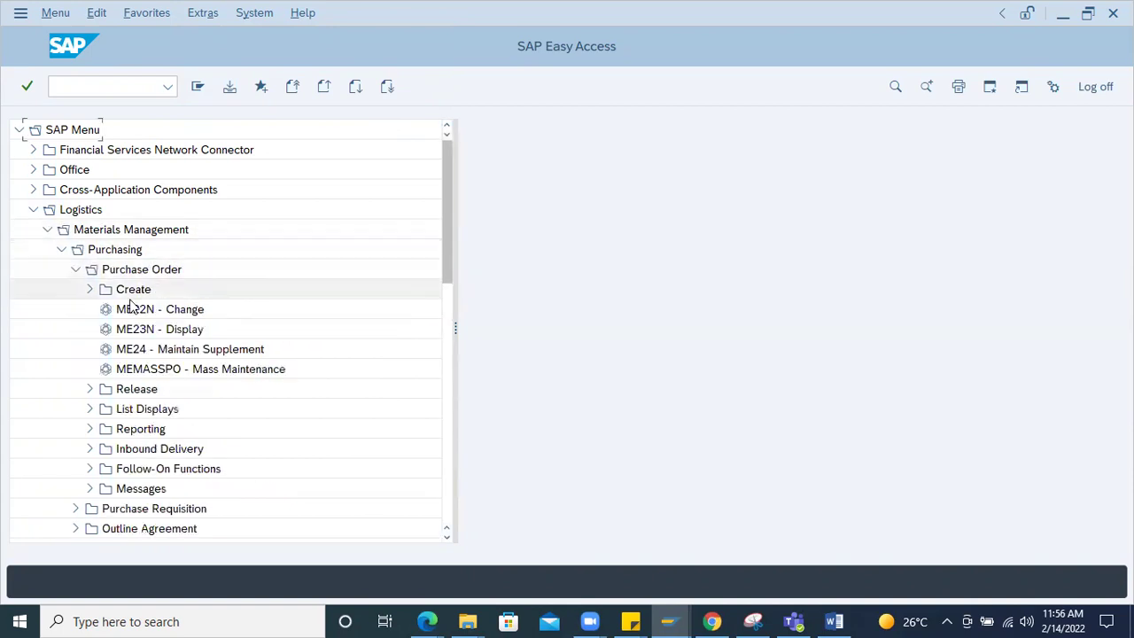
pyautogui.click(90, 290)
pyautogui.click(147, 309)
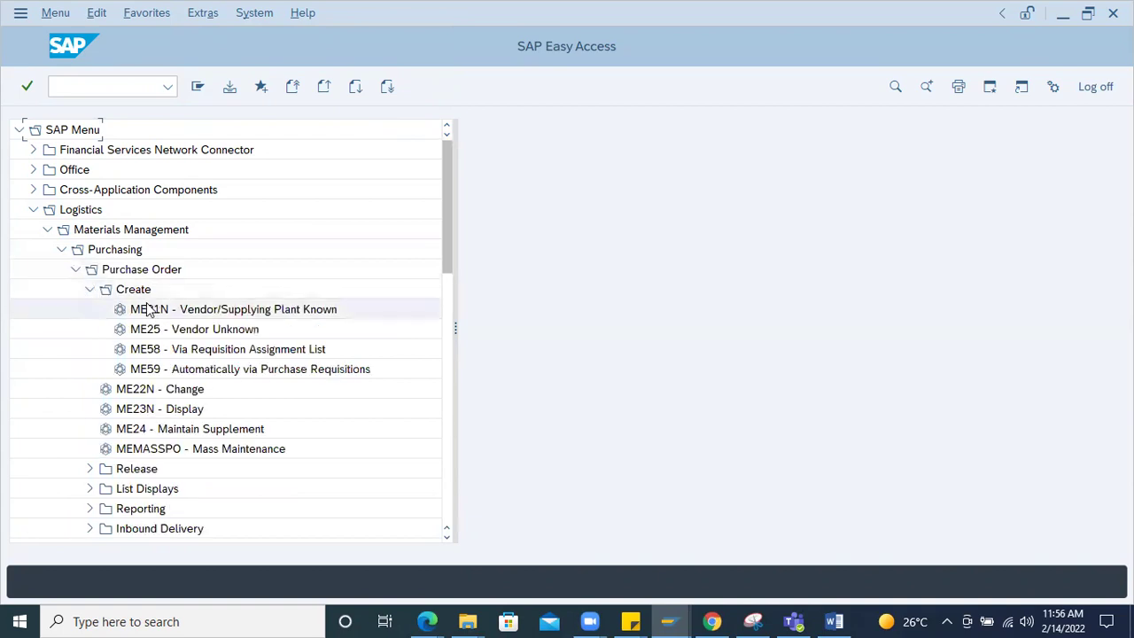
pyautogui.doubleClick(189, 313)
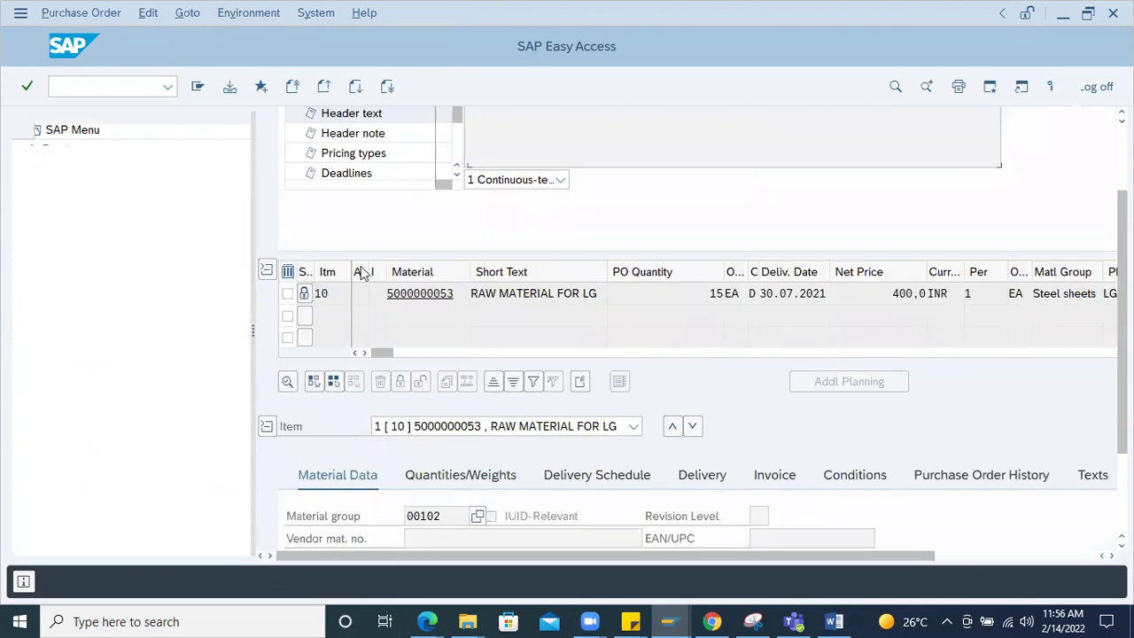
# Close the help text and start a new, blank purchase order.
pyautogui.click(161, 120)
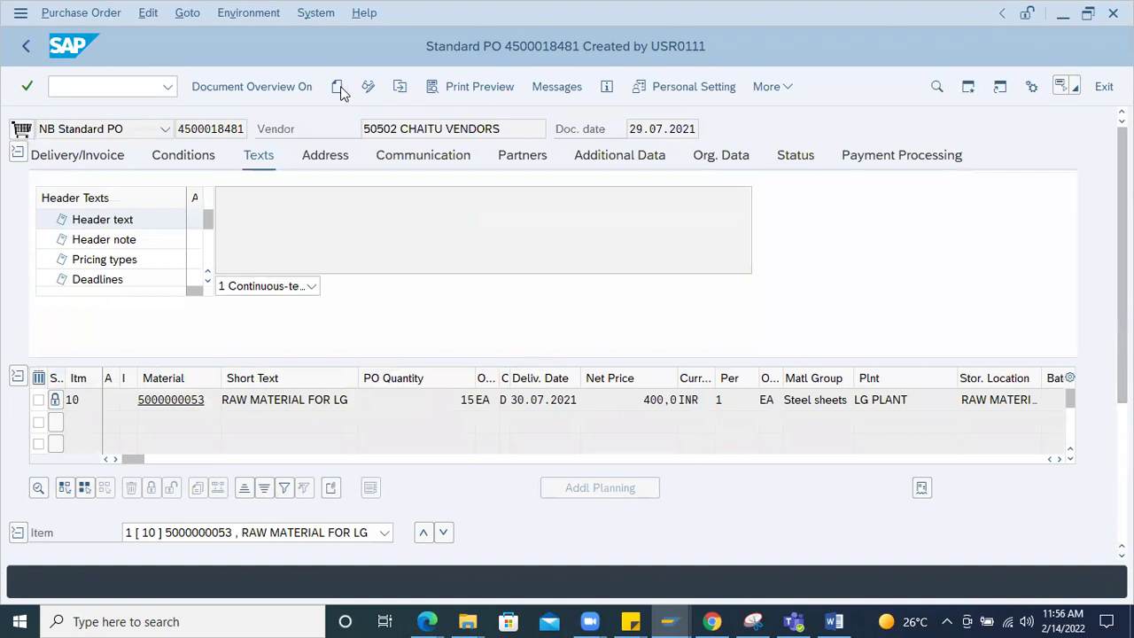
pyautogui.click(337, 87)
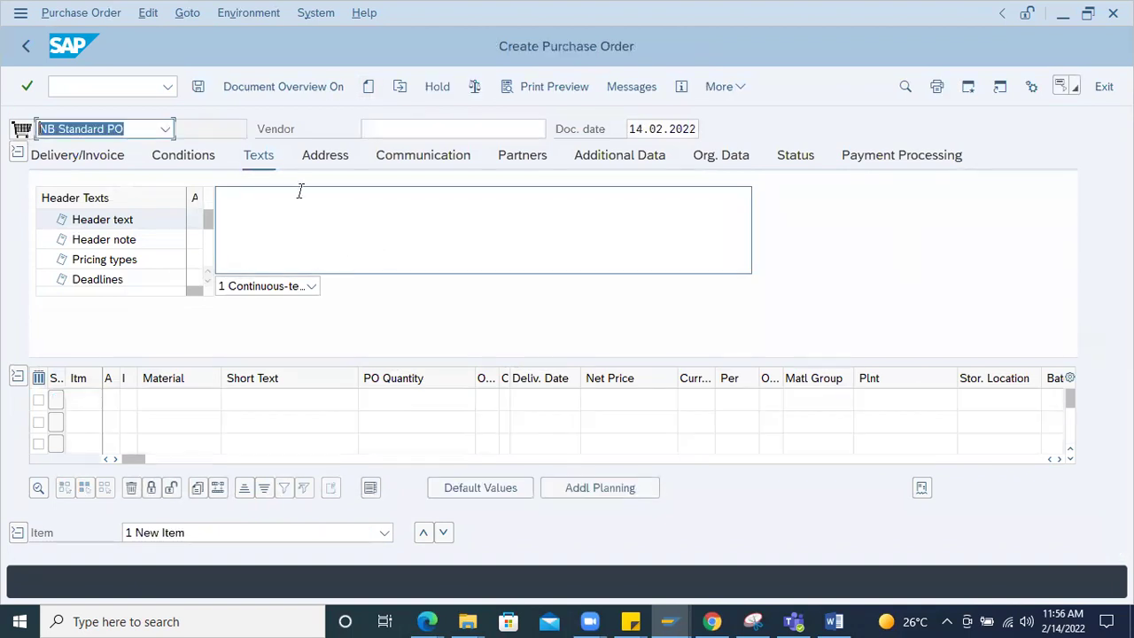
# Look through the available purchase order document types, keeping NB Standard PO.
pyautogui.click(133, 130)
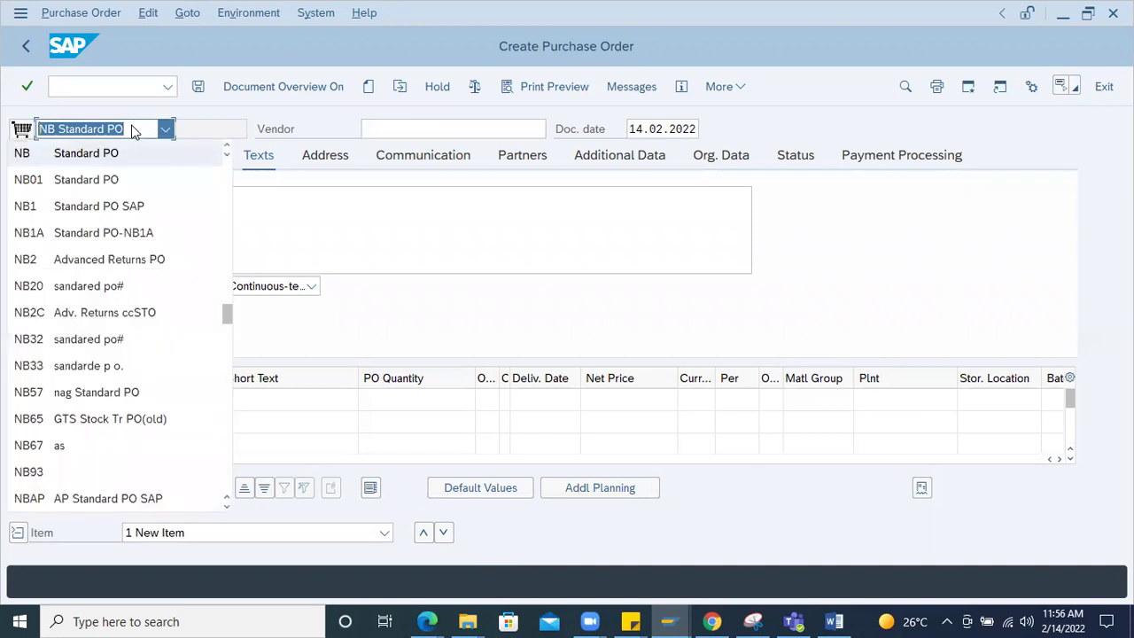
pyautogui.click(293, 106)
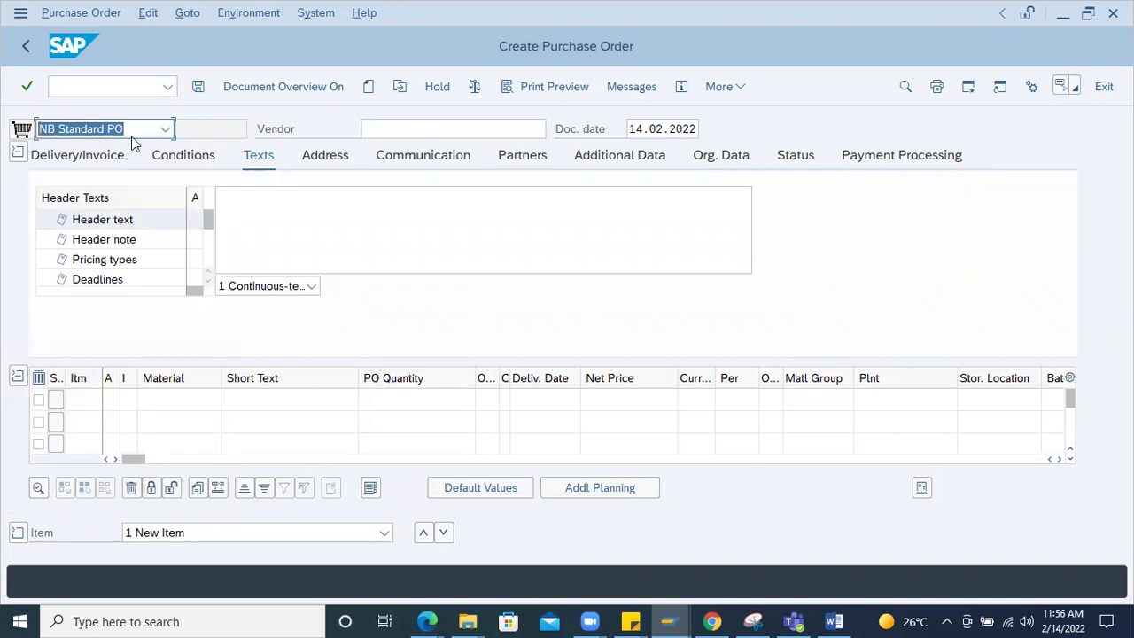
pyautogui.click(165, 130)
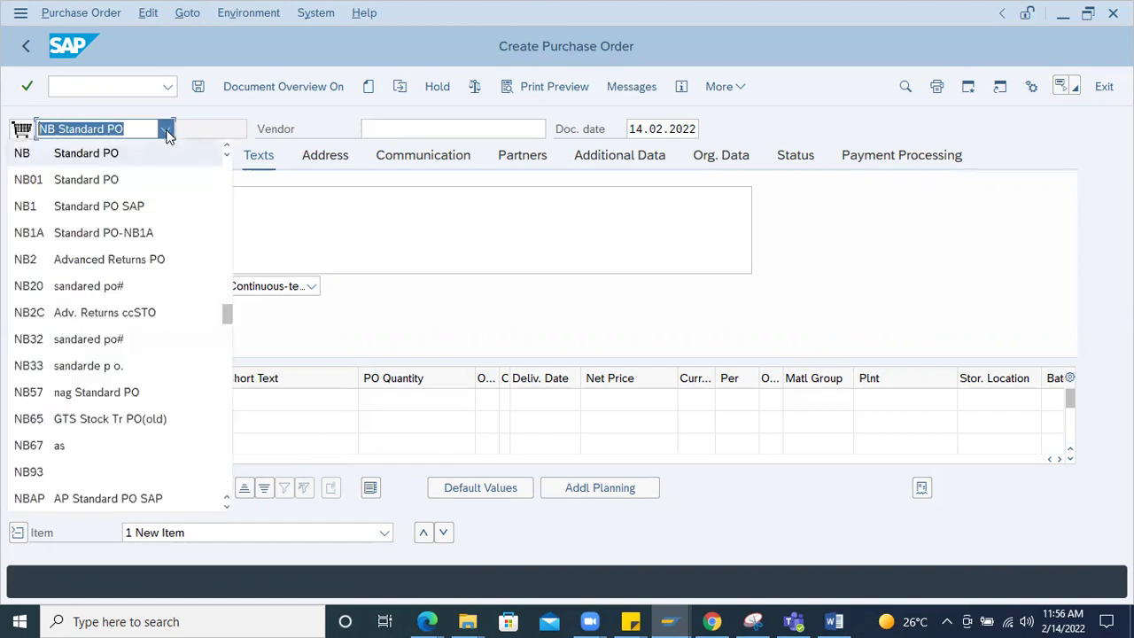
pyautogui.scroll(-6, 80, 301)
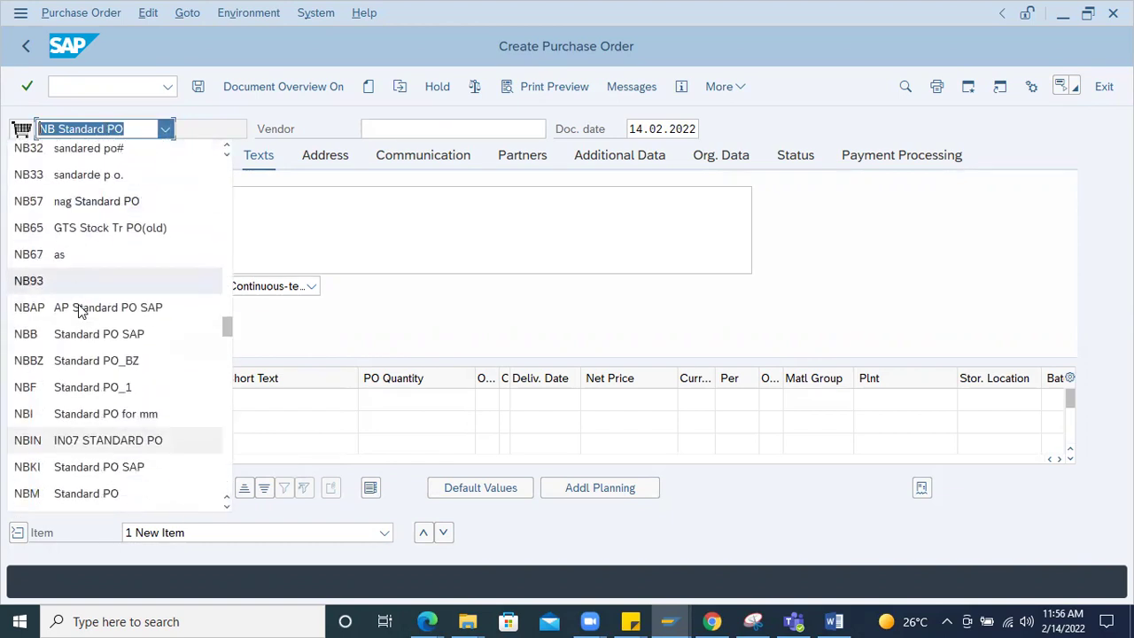
pyautogui.click(323, 213)
# Review the vendor field and the purchasing organization, purchasing group and company code in the header's organizational data.
pyautogui.click(382, 126)
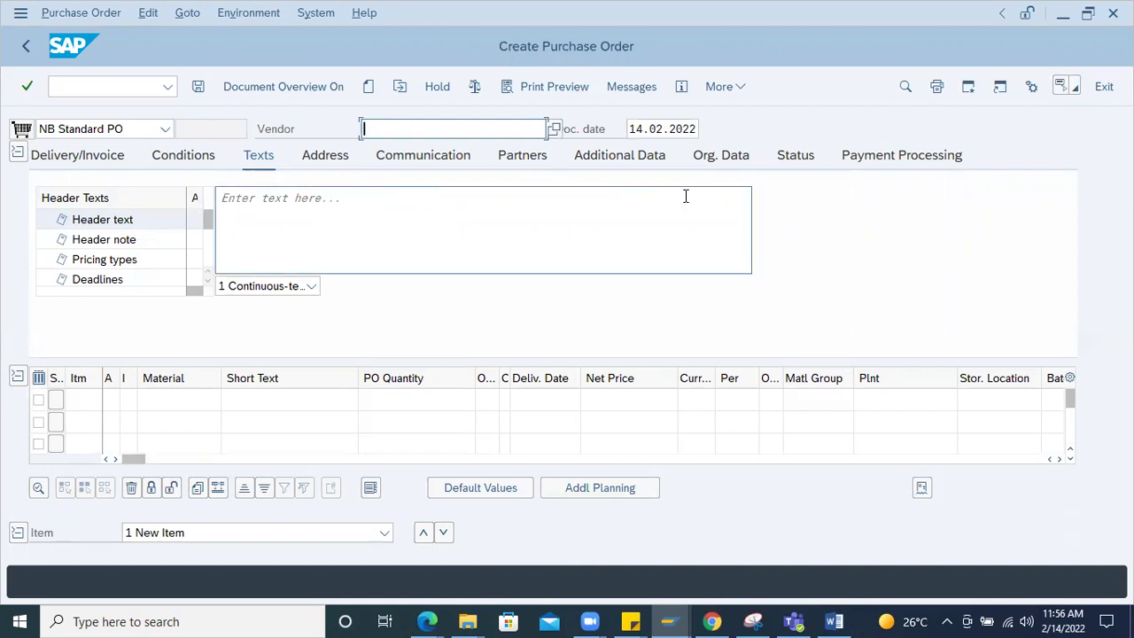
pyautogui.click(716, 157)
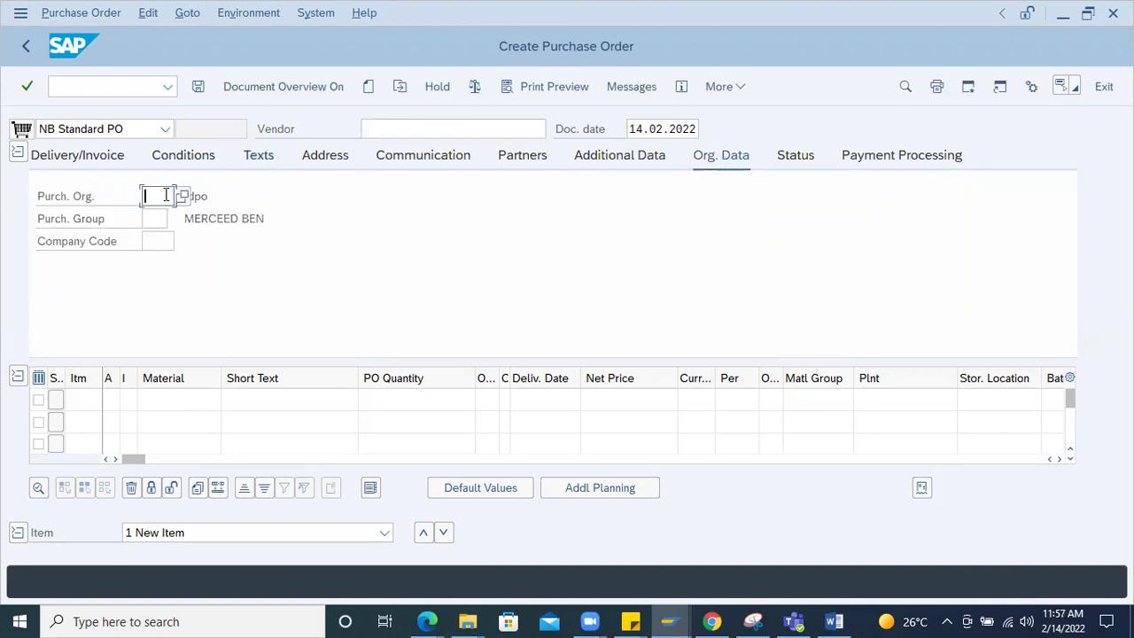
pyautogui.click(156, 221)
pyautogui.press('Tab')
pyautogui.click(152, 195)
pyautogui.click(150, 219)
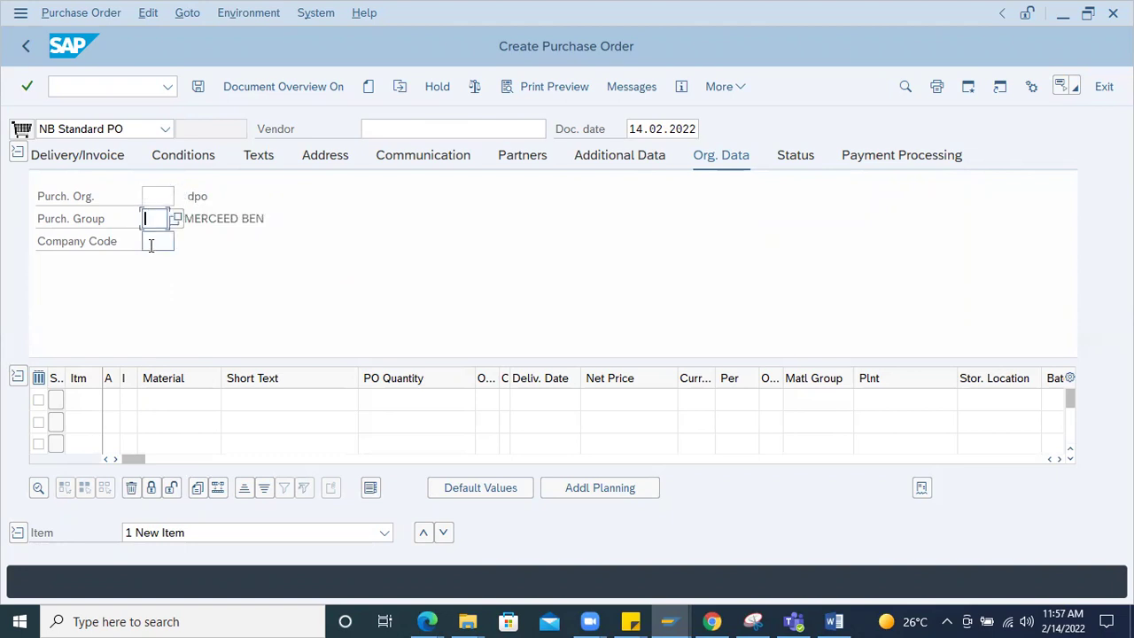
pyautogui.press('Tab')
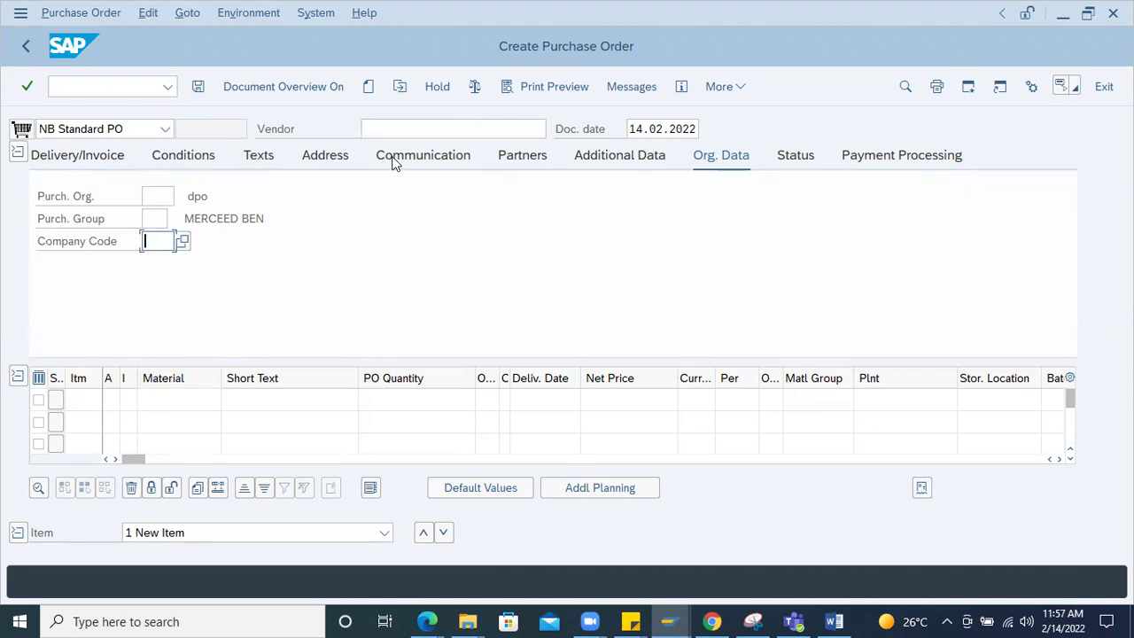
# Go over the fields a purchase order needs: vendor, item material, plant, PO quantity and net price.
pyautogui.click(372, 133)
pyautogui.click(181, 400)
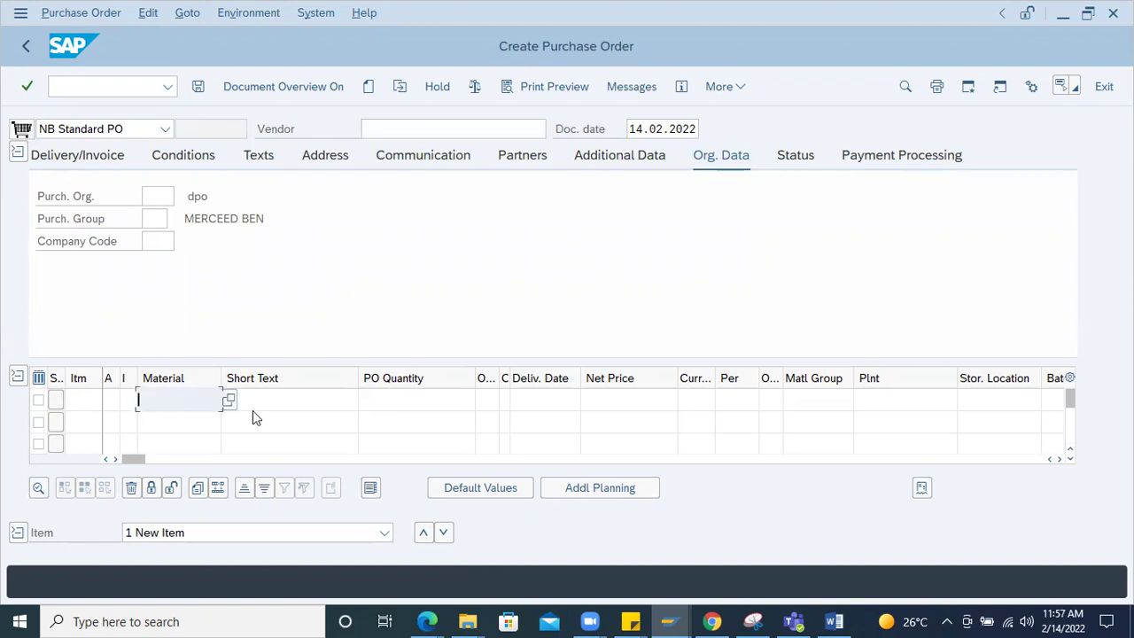
pyautogui.click(873, 401)
pyautogui.click(417, 400)
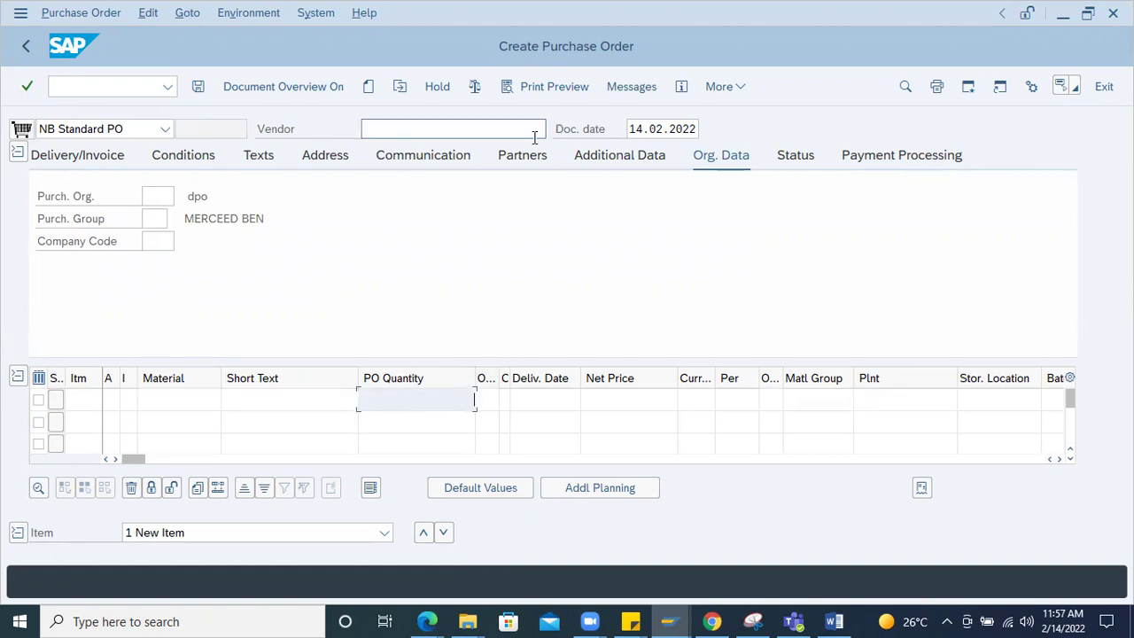
pyautogui.click(623, 397)
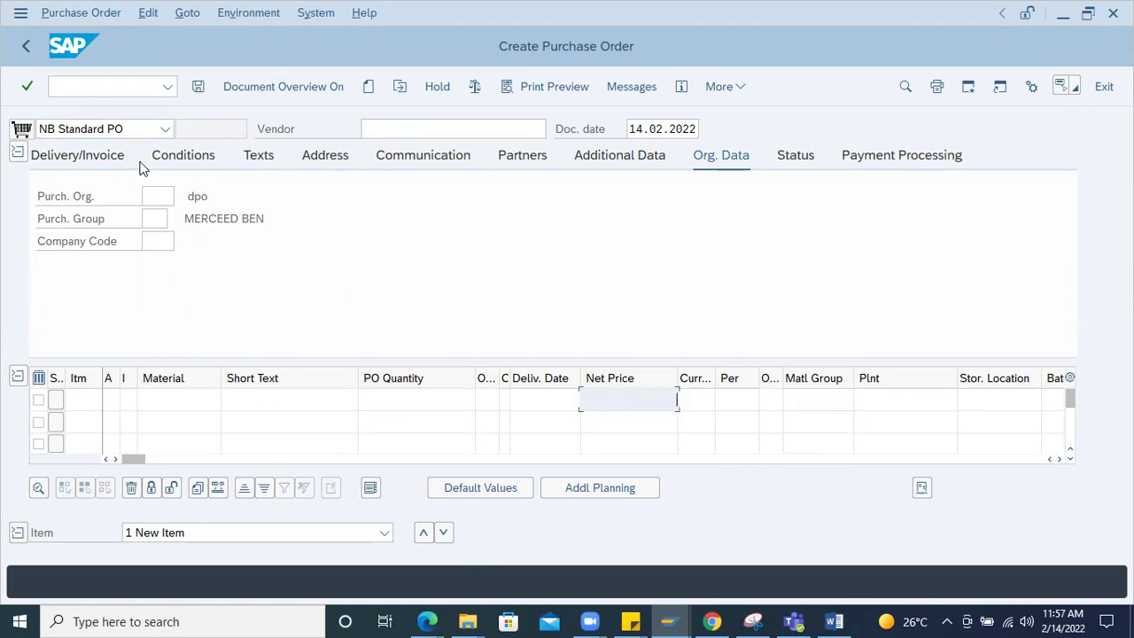
# Switch to the Word notes and add the line "PO creation with reference to PR" below "ME21N:".
pyautogui.click(834, 622)
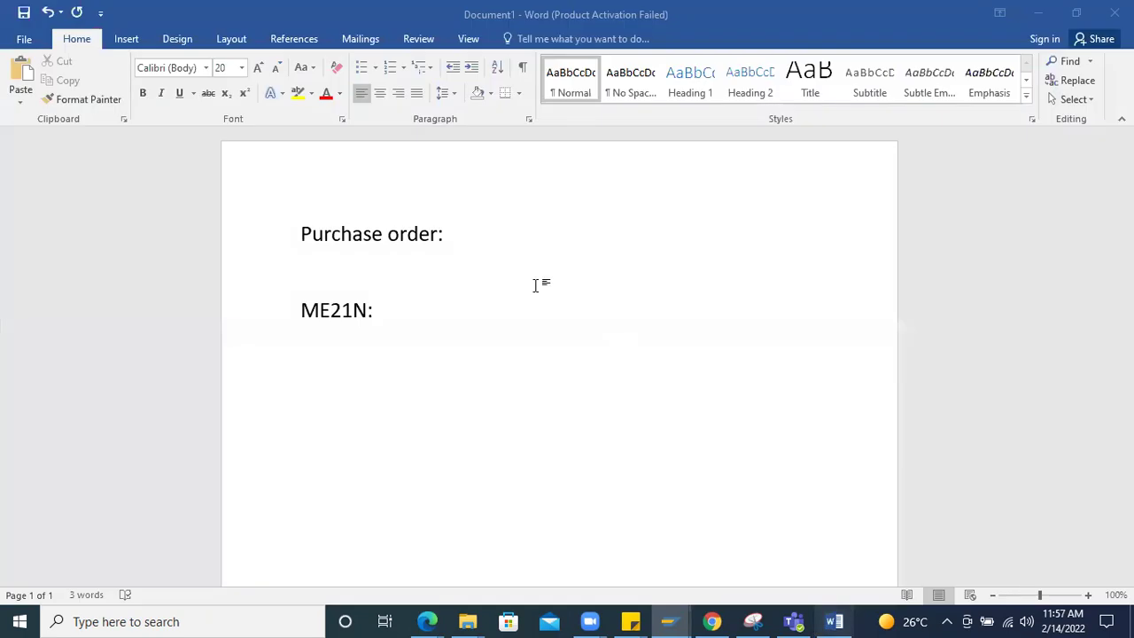
pyautogui.press('Return')
pyautogui.write('PO')
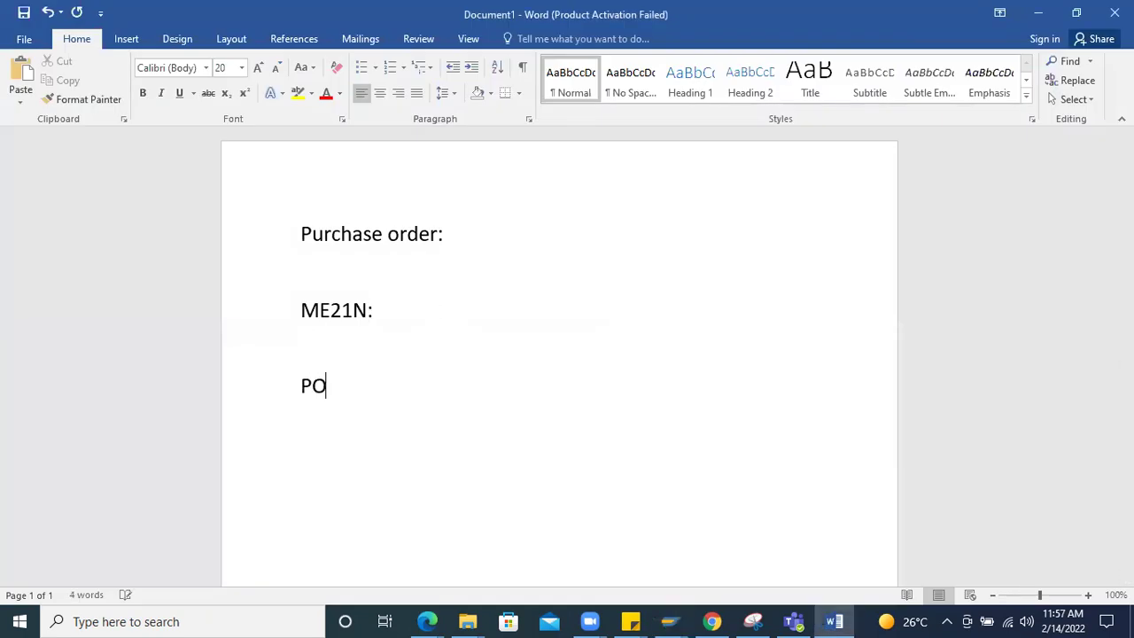
pyautogui.write('Re')
pyautogui.press('BackSpace')
pyautogui.press('BackSpace')
pyautogui.press('BackSpace')
pyautogui.write('creation wit')
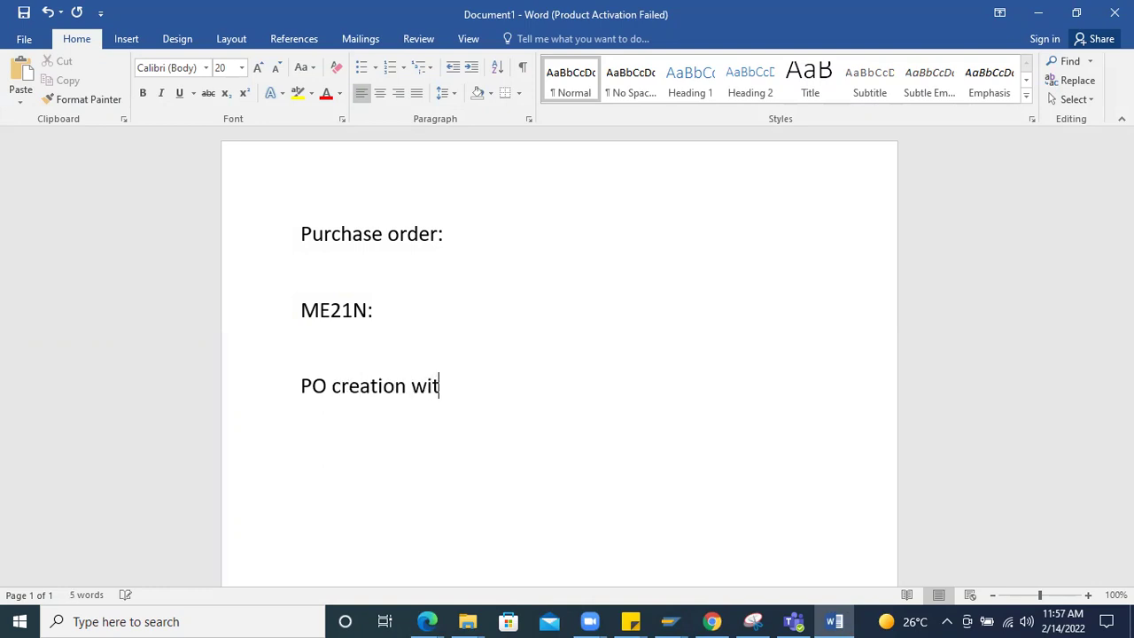
pyautogui.write('h rer')
pyautogui.write('erence ')
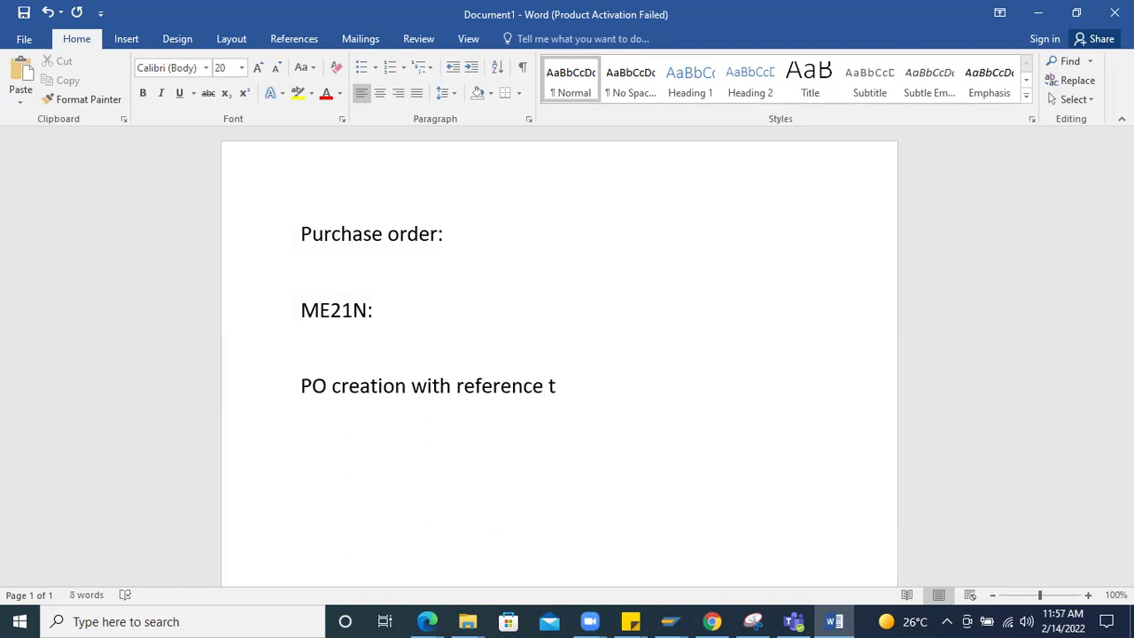
pyautogui.write('to PR')
# Return to SAP, turn on the document overview and open its Purchase Requisitions selection.
pyautogui.hotkey('alt', 'Tab')
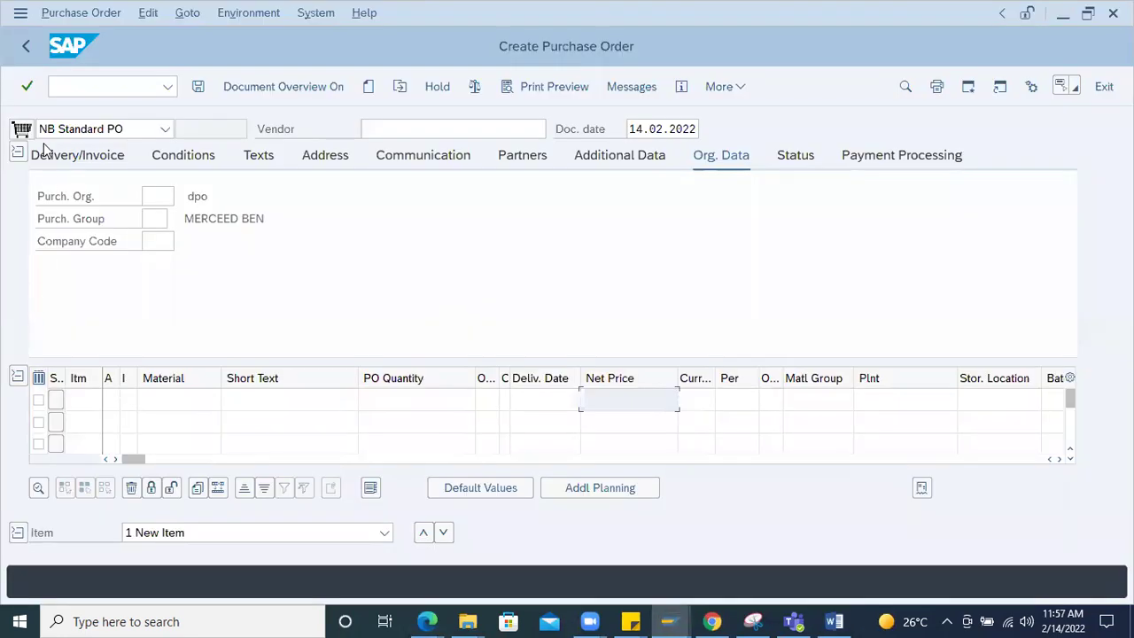
pyautogui.click(276, 89)
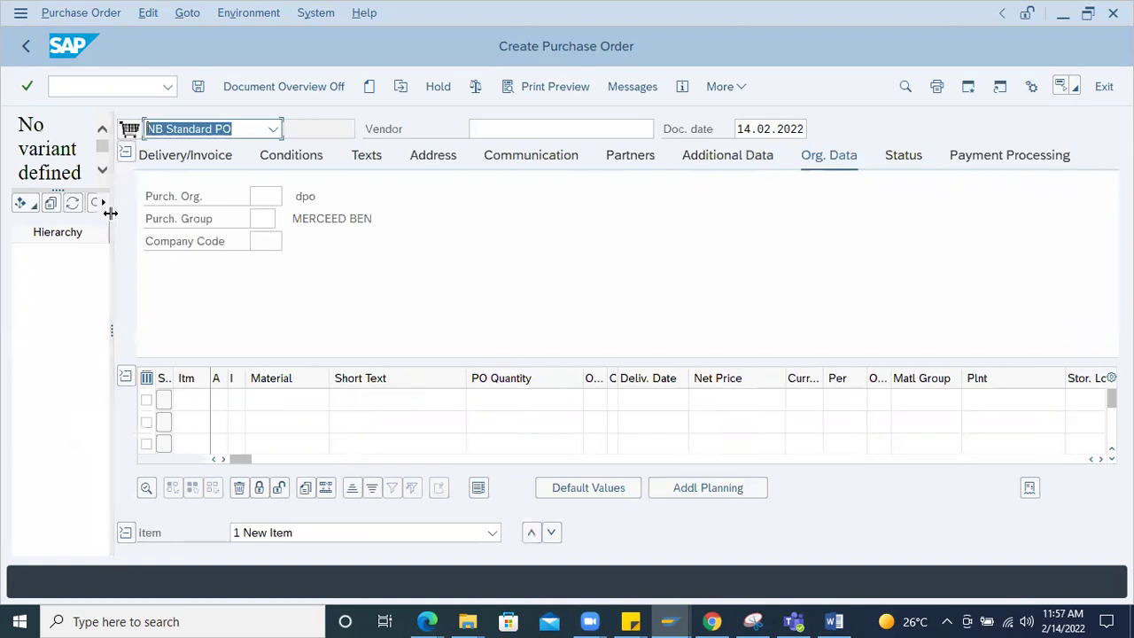
pyautogui.click(27, 204)
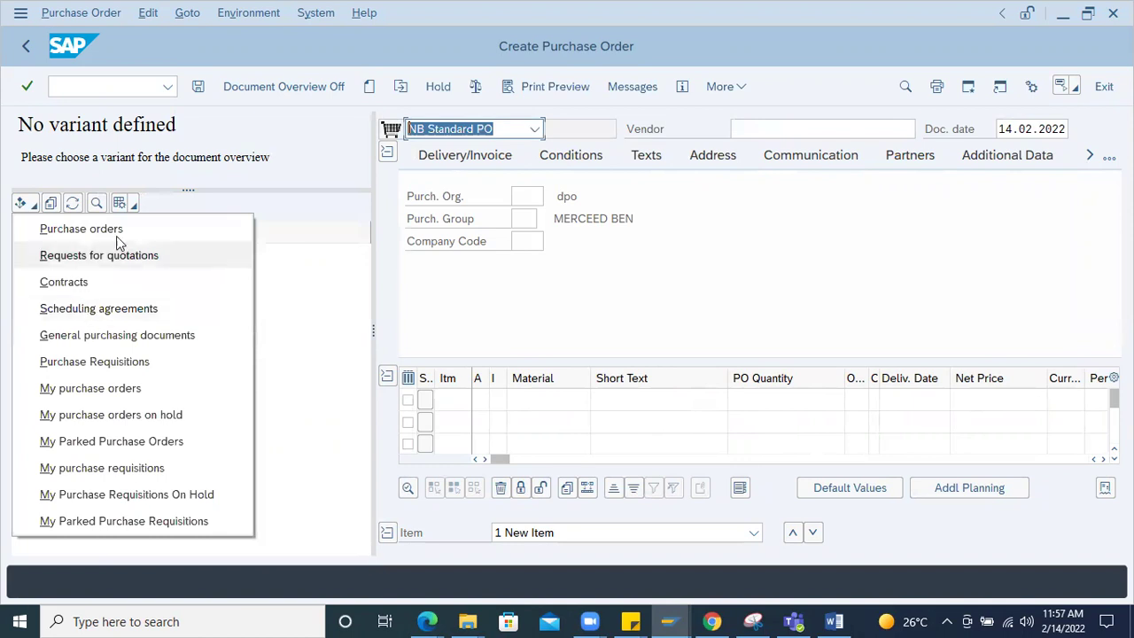
pyautogui.click(95, 362)
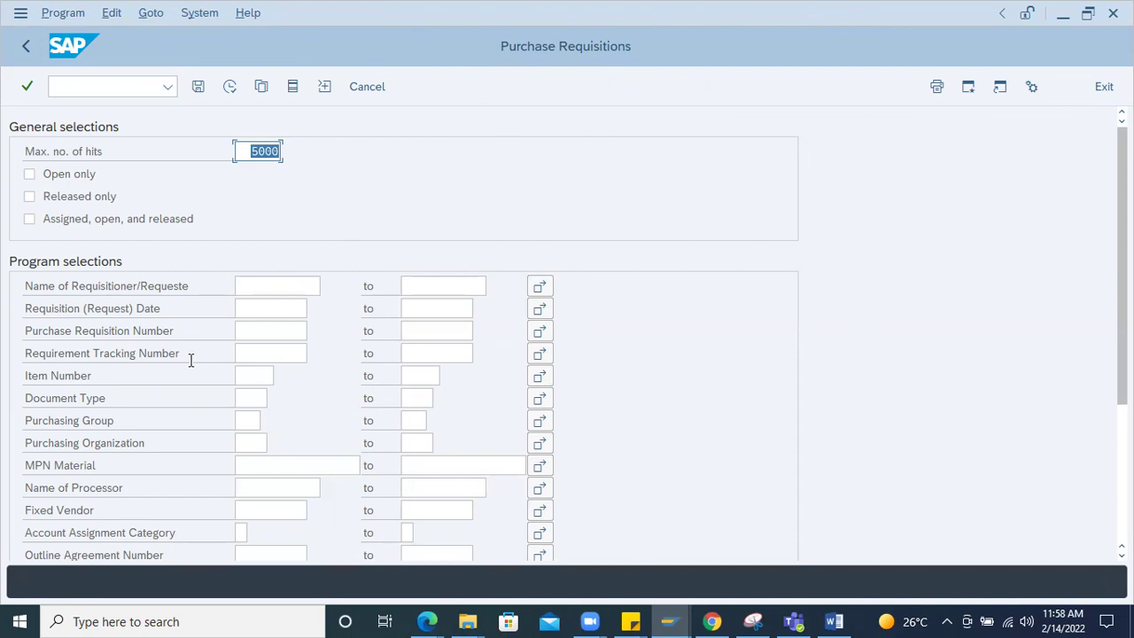
# Try to find purchase requisitions for purchasing organization A003, Manufacturing india, using the value list and running the search.
pyautogui.scroll(-3, 310, 412)
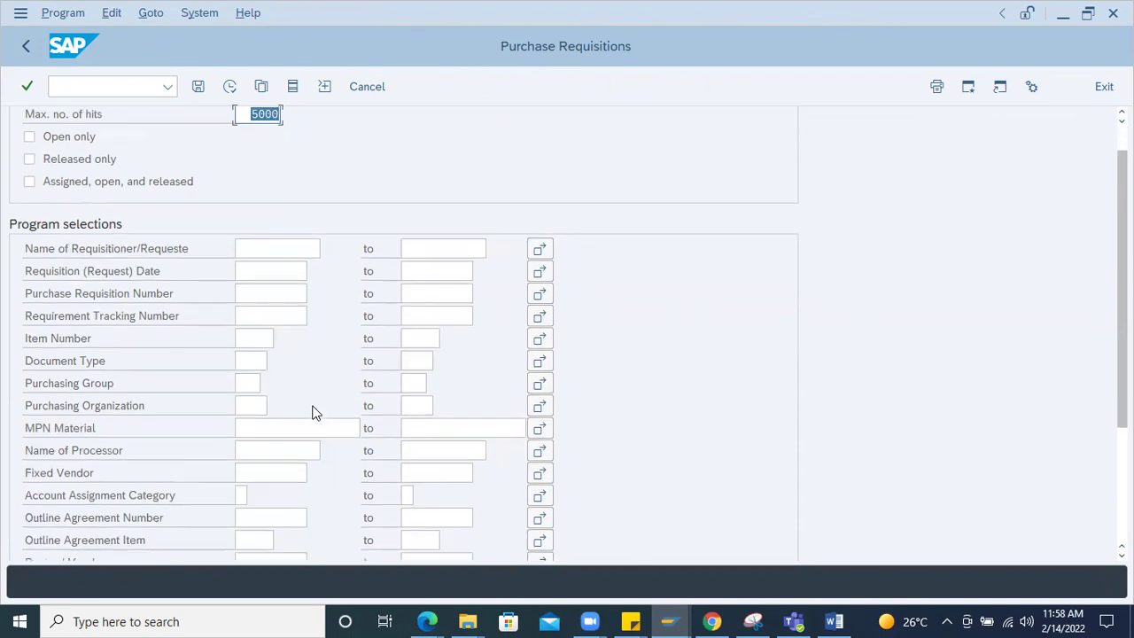
pyautogui.scroll(-2, 310, 428)
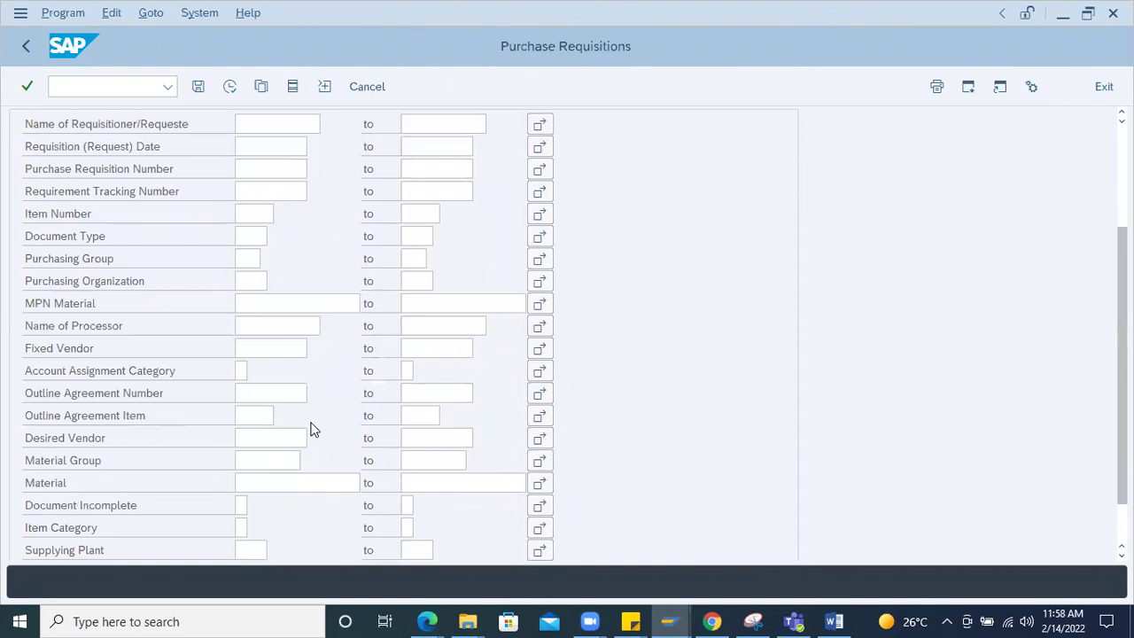
pyautogui.click(245, 279)
pyautogui.click(279, 282)
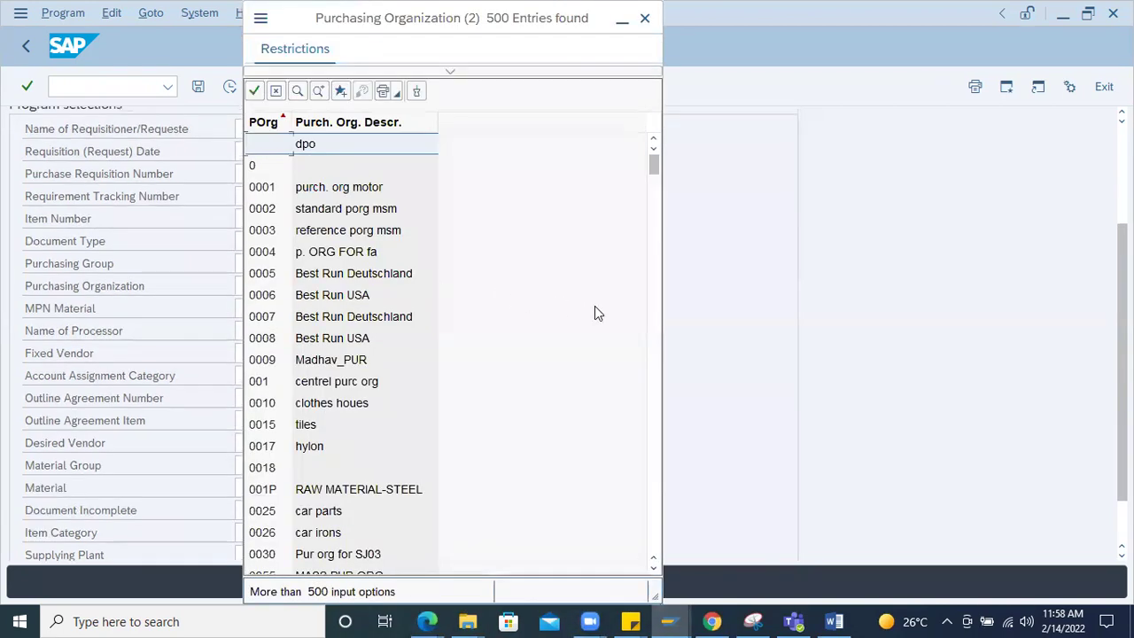
pyautogui.moveTo(656, 169); pyautogui.dragTo(653, 325)
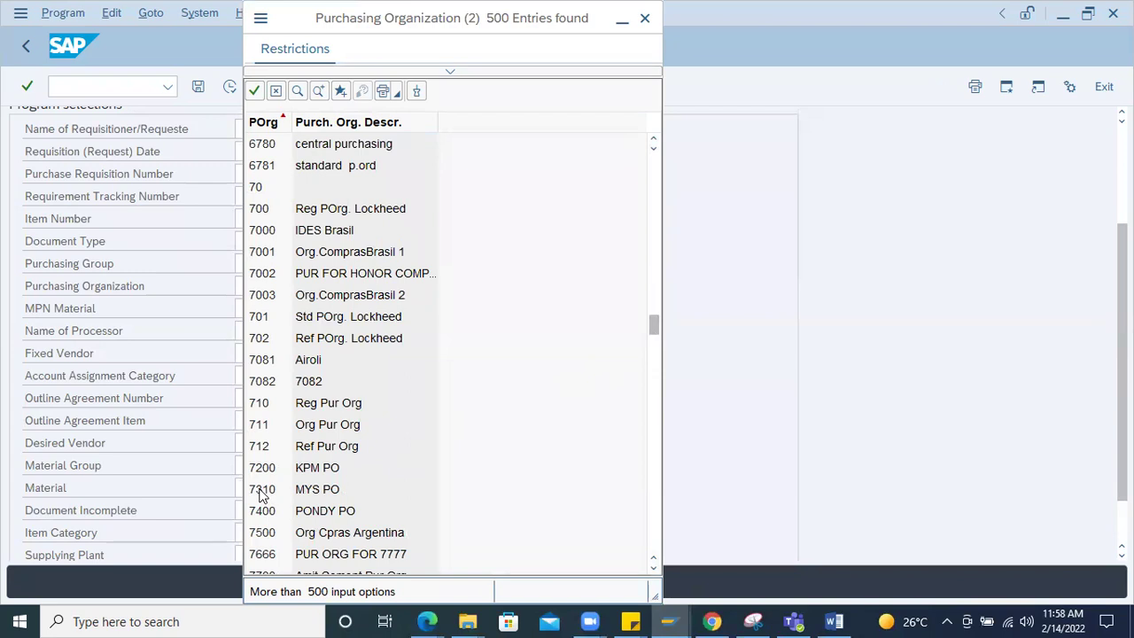
pyautogui.scroll(-2, 263, 498)
pyautogui.scroll(-2, 293, 434)
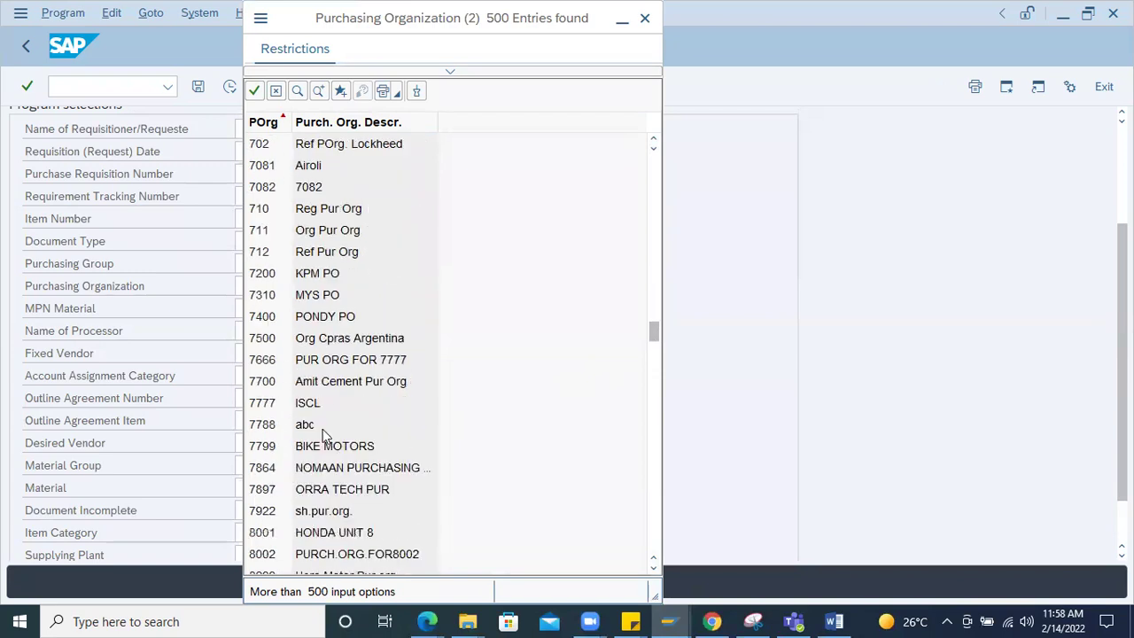
pyautogui.click(450, 70)
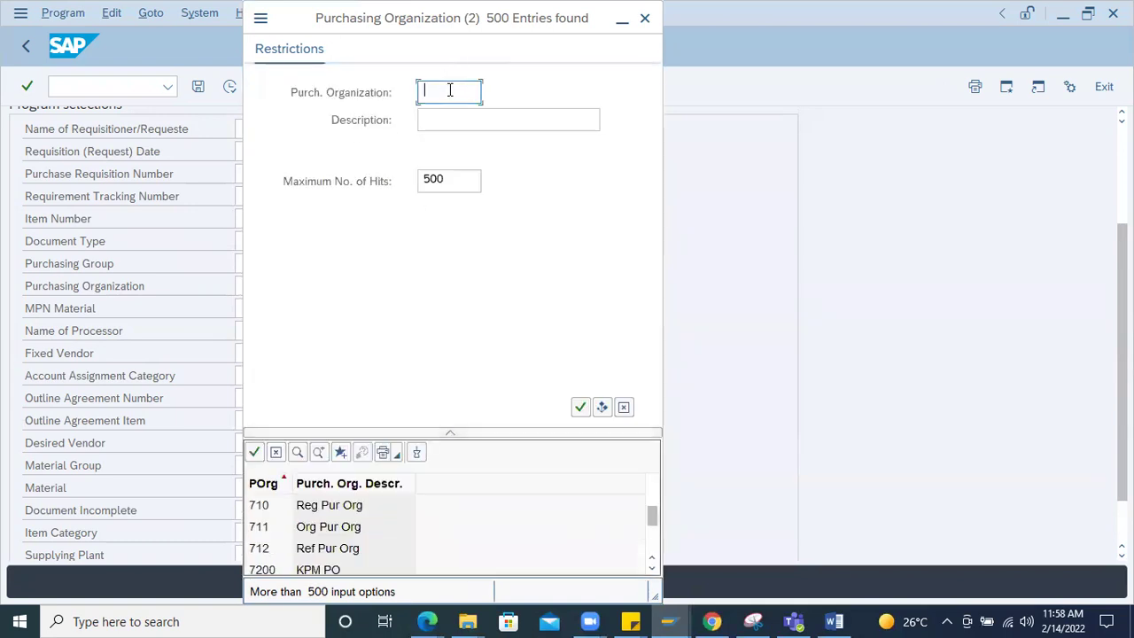
pyautogui.click(450, 434)
pyautogui.click(450, 76)
pyautogui.click(448, 436)
pyautogui.scroll(-20, 312, 447)
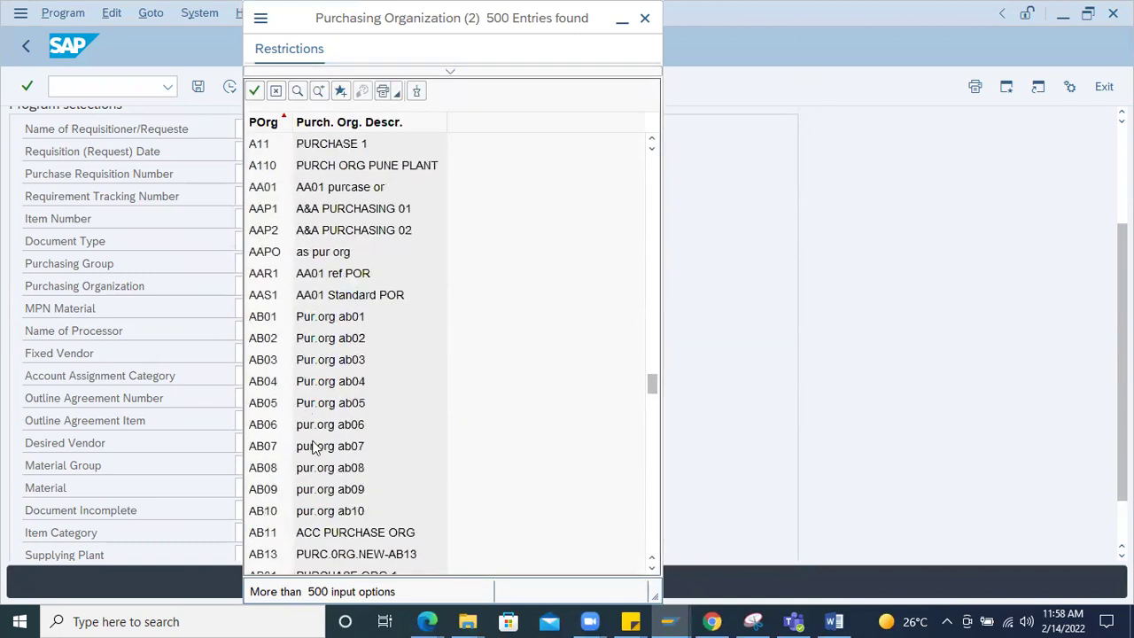
pyautogui.scroll(2, 322, 277)
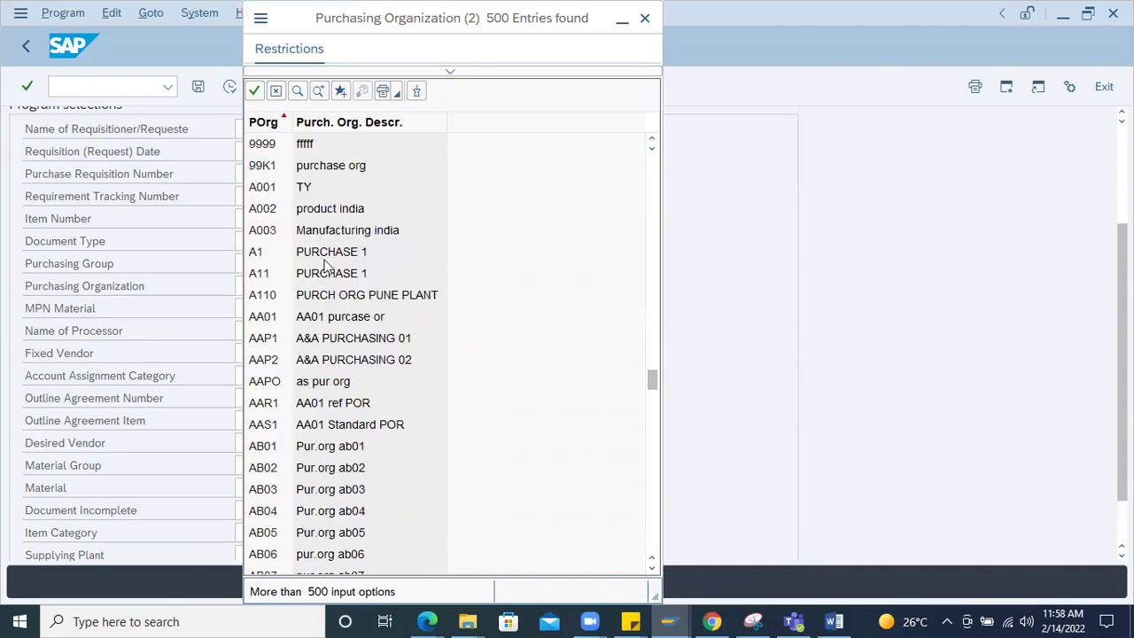
pyautogui.doubleClick(257, 230)
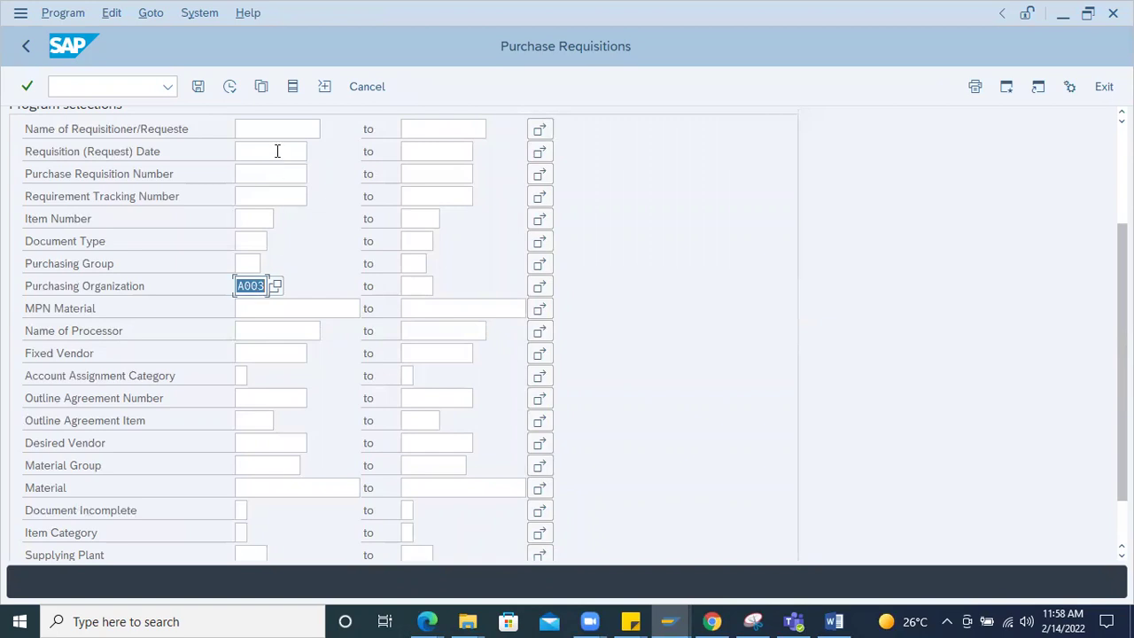
pyautogui.click(230, 86)
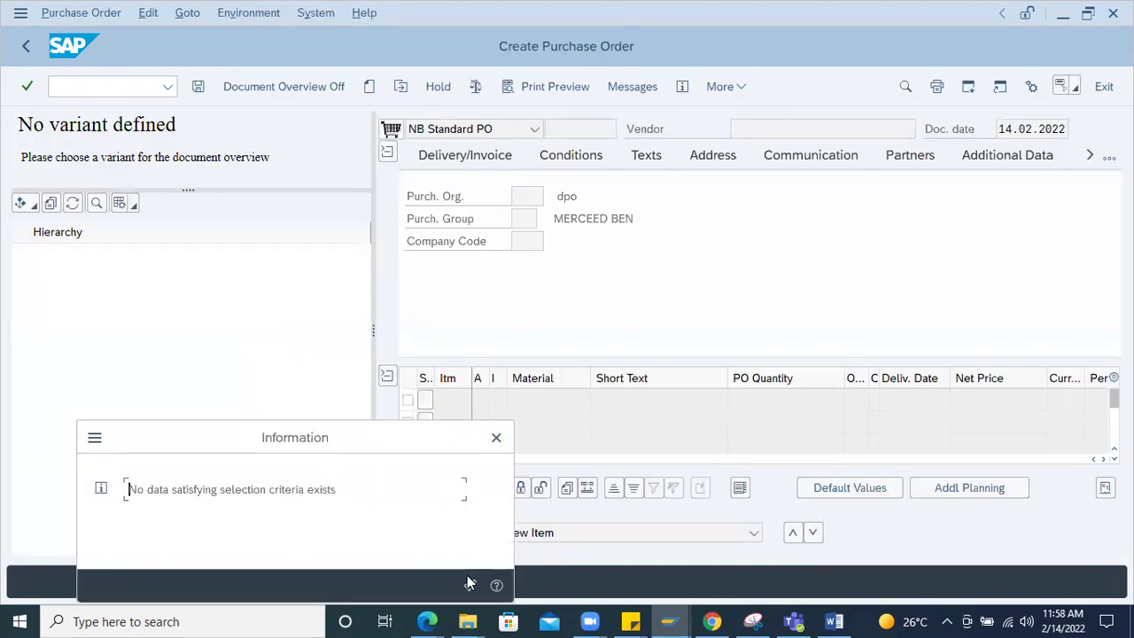
pyautogui.click(469, 583)
# Reopen the Purchase Requisitions selection and clear the purchasing organization filter.
pyautogui.click(24, 203)
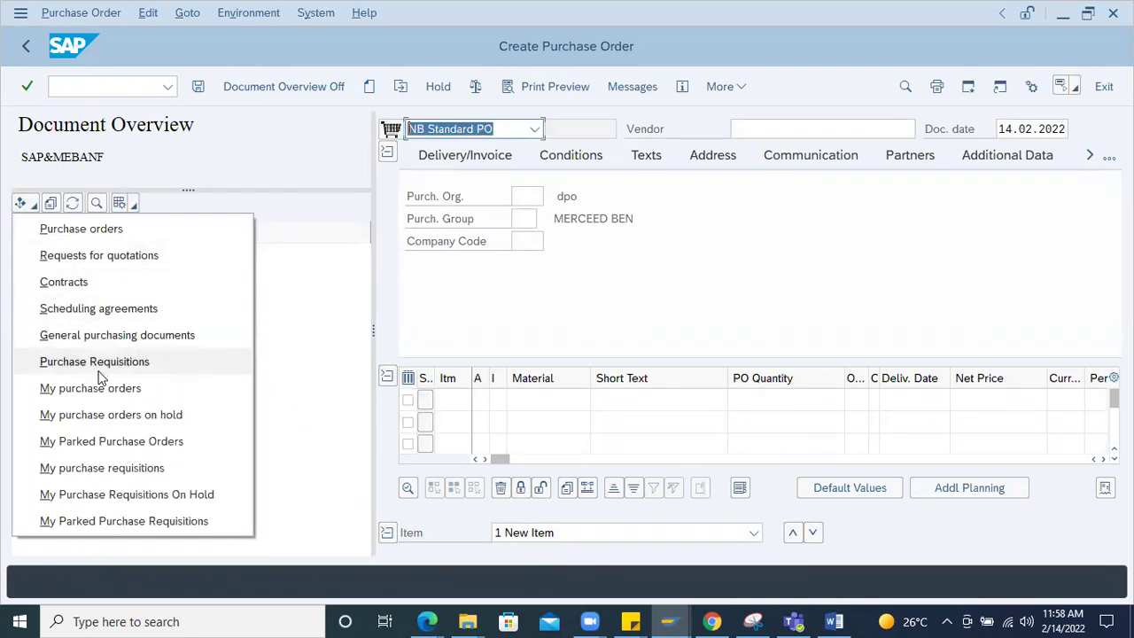
pyautogui.click(95, 361)
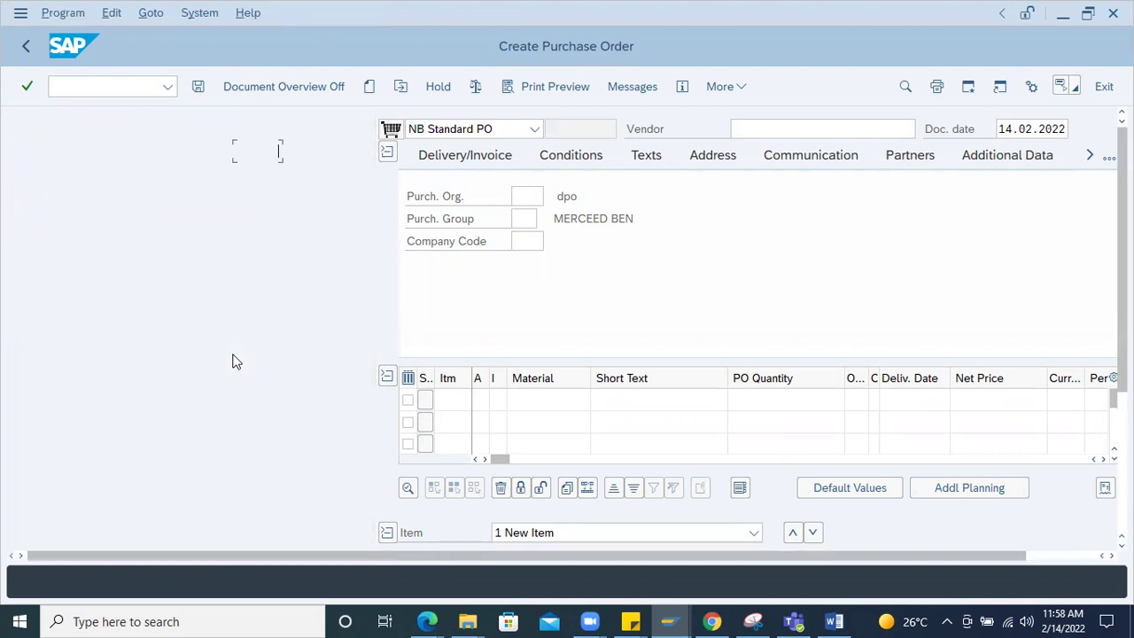
pyautogui.click(266, 445)
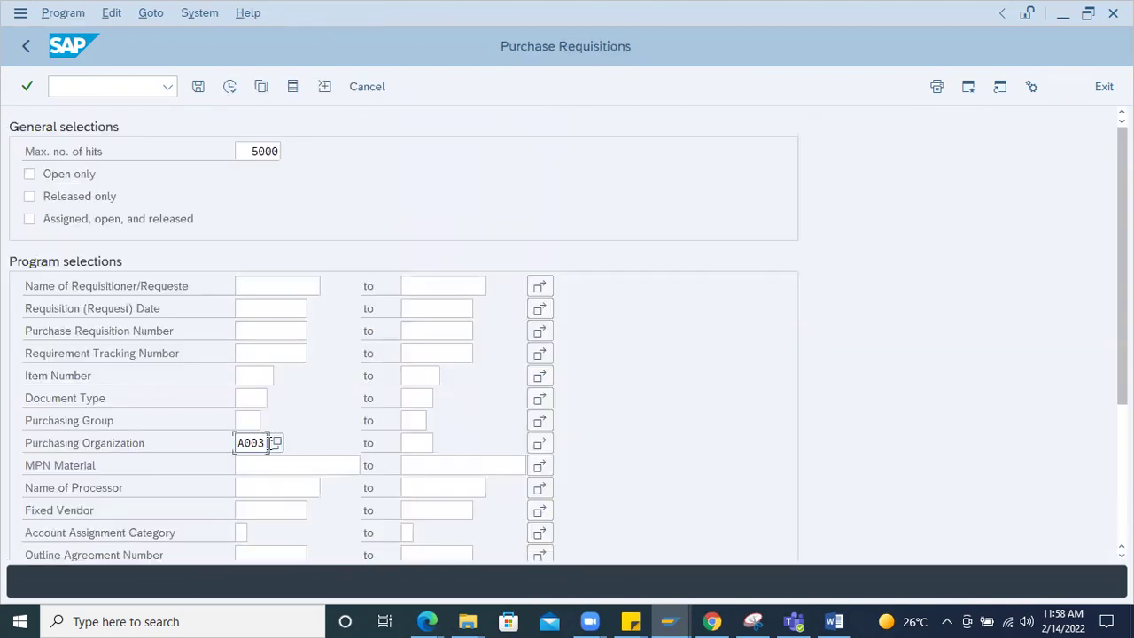
pyautogui.press('BackSpace')
pyautogui.press('BackSpace')
pyautogui.press('BackSpace')
pyautogui.press('BackSpace')
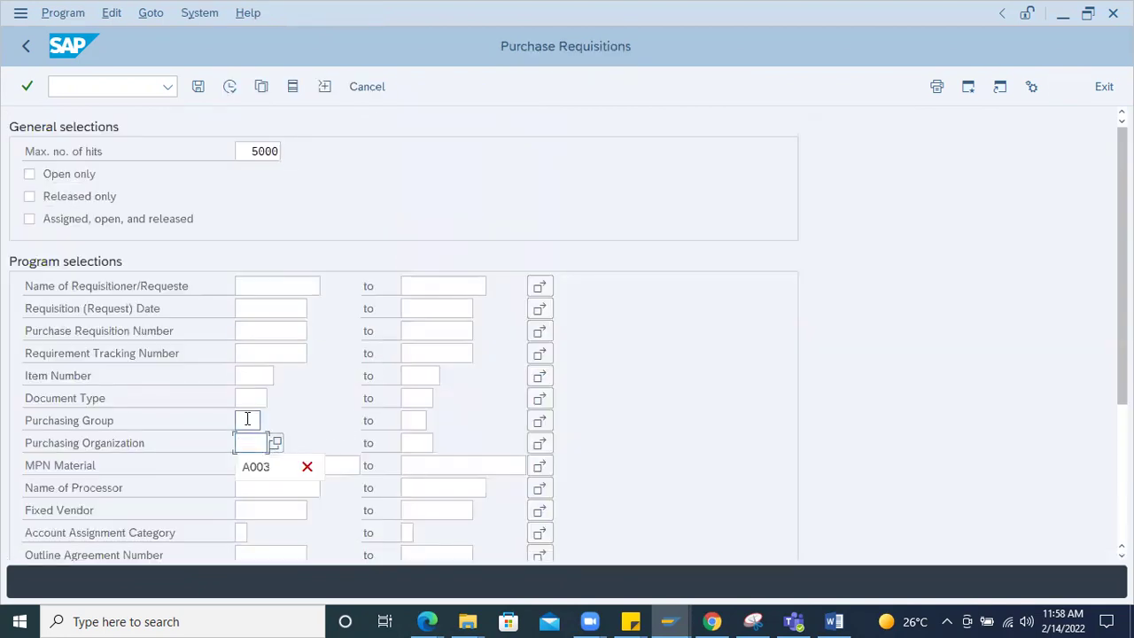
# Look through the requisition selection criteria, from item number and document type to material, supplying plant and plant.
pyautogui.click(253, 376)
pyautogui.scroll(-1, 434, 393)
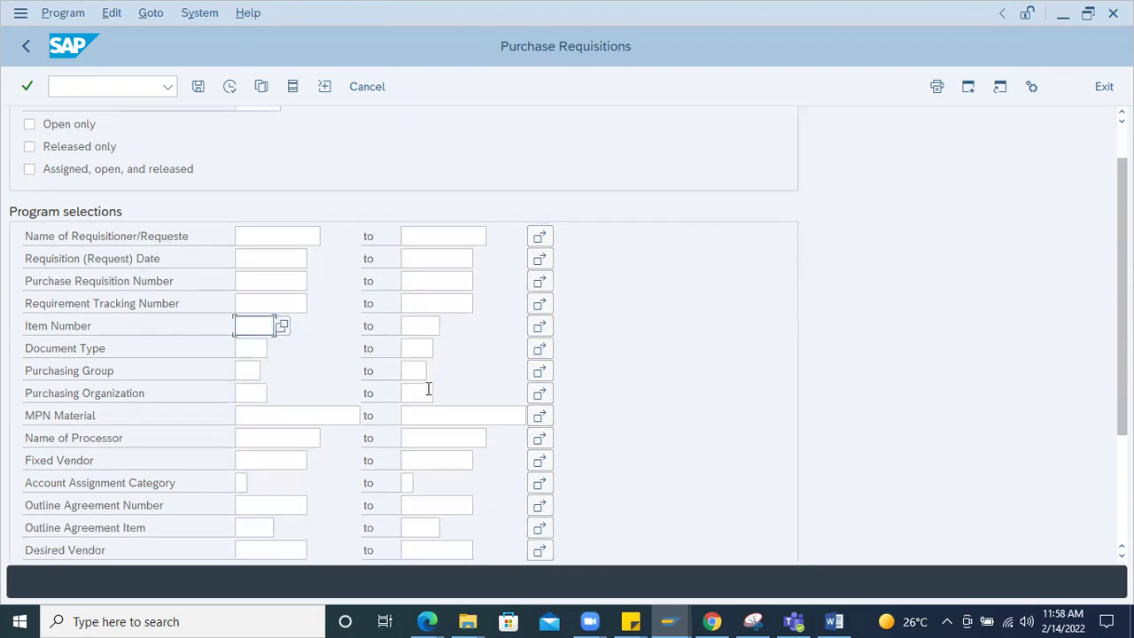
pyautogui.scroll(-4, 428, 388)
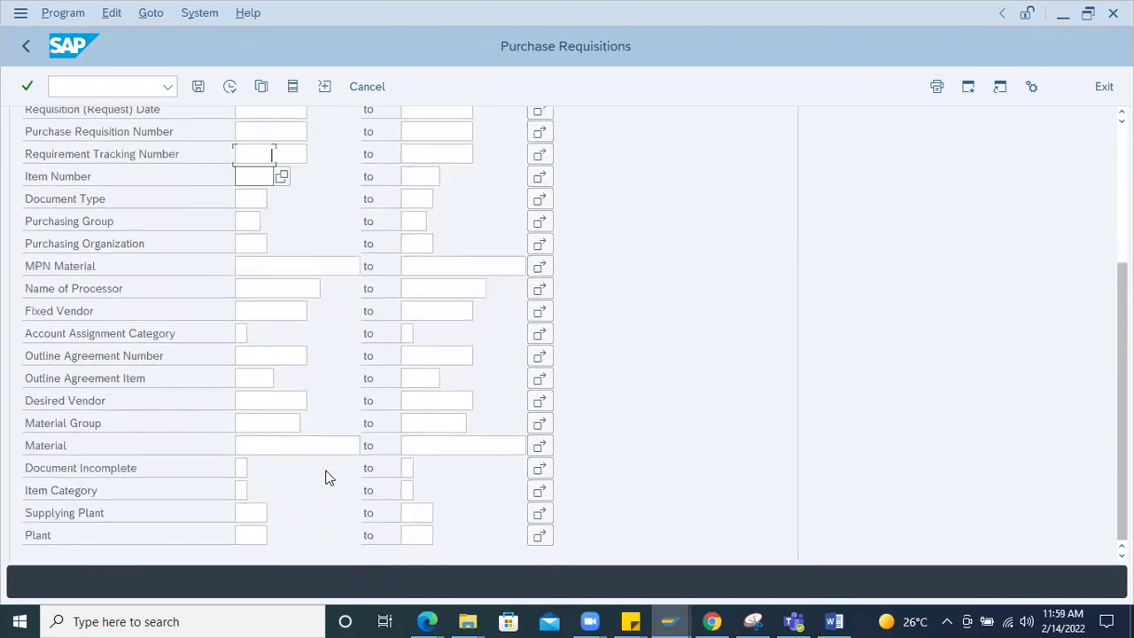
pyautogui.scroll(-1, 325, 477)
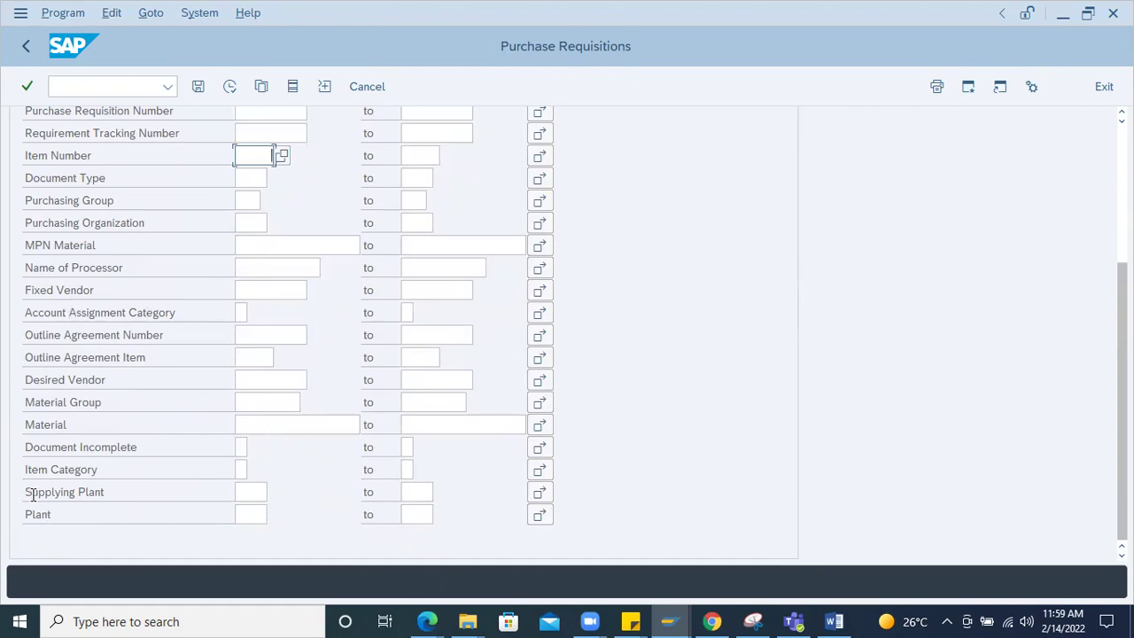
pyautogui.click(257, 424)
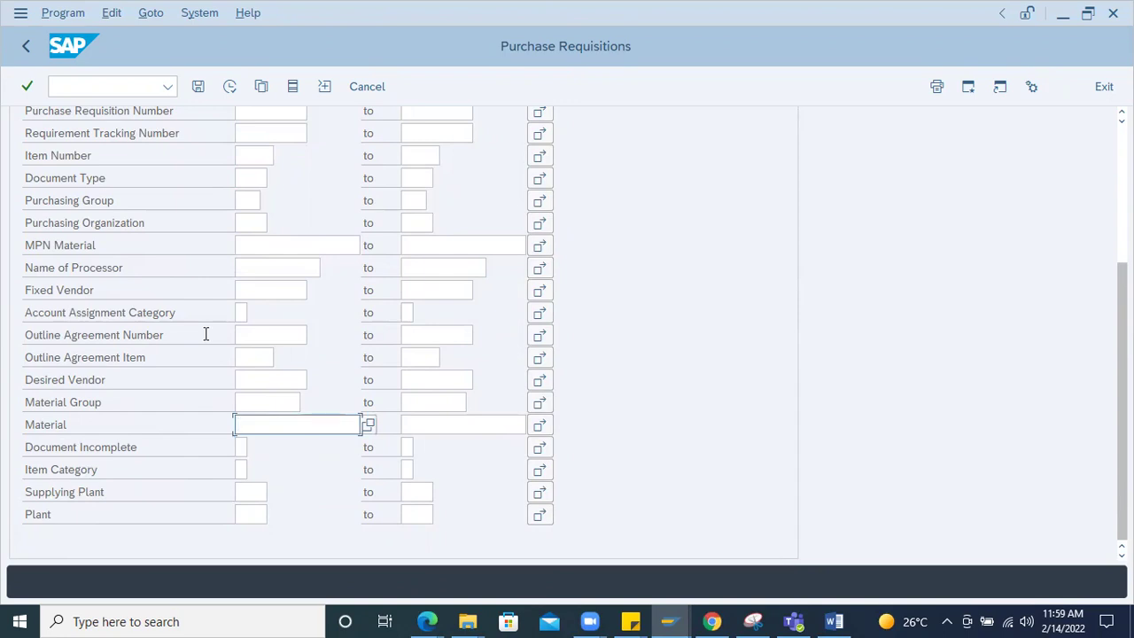
pyautogui.scroll(1, 186, 349)
pyautogui.scroll(1, 184, 352)
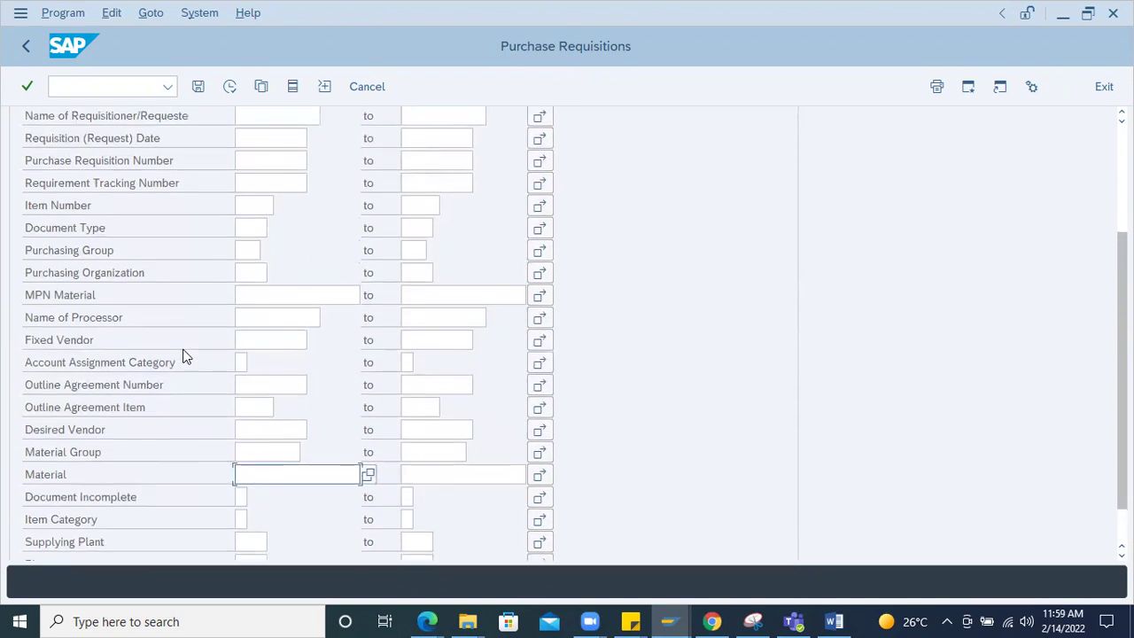
pyautogui.scroll(1, 147, 232)
pyautogui.scroll(3, 142, 270)
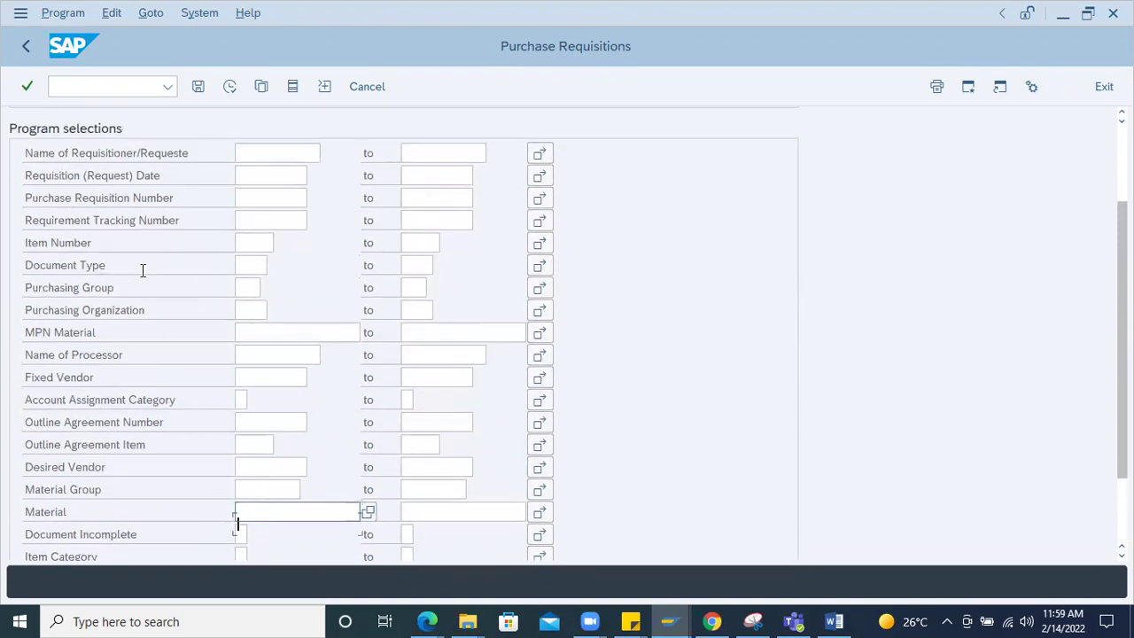
# Open the dynamic selections, browse the Purchase Requisition fields and add Delivery Date as a selection criterion.
pyautogui.click(292, 89)
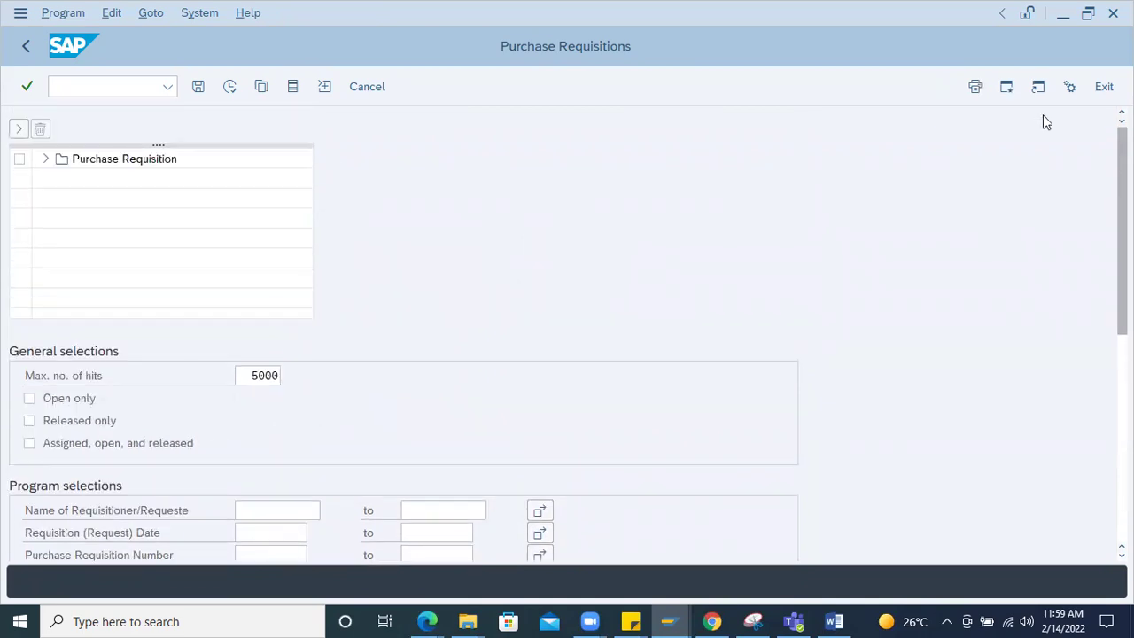
pyautogui.click(46, 161)
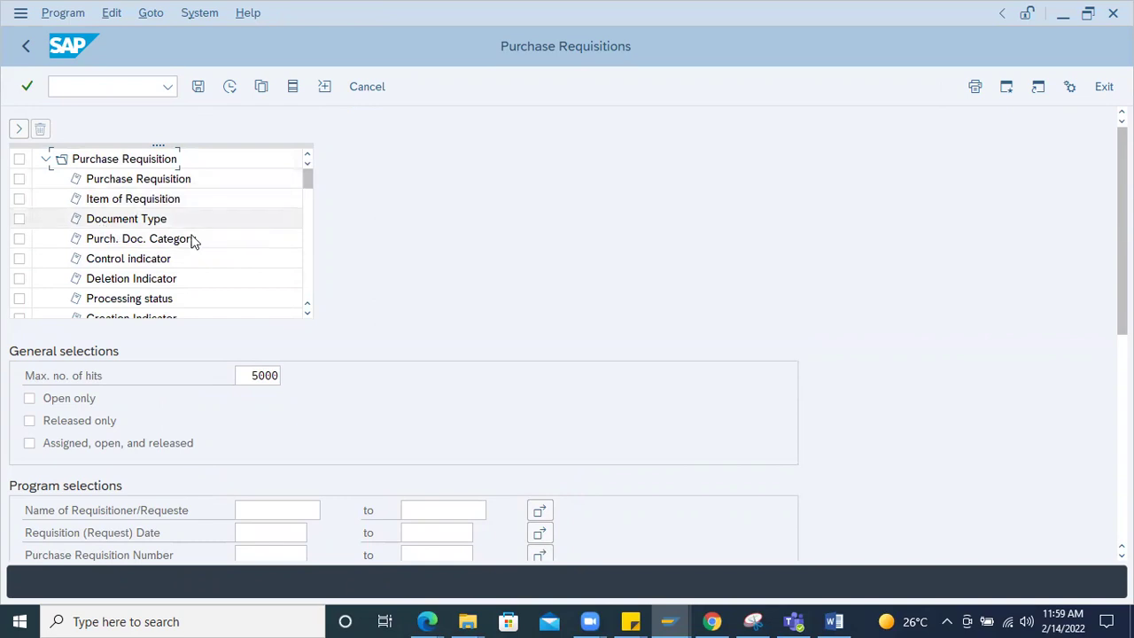
pyautogui.scroll(-1, 144, 281)
pyautogui.scroll(-3, 144, 284)
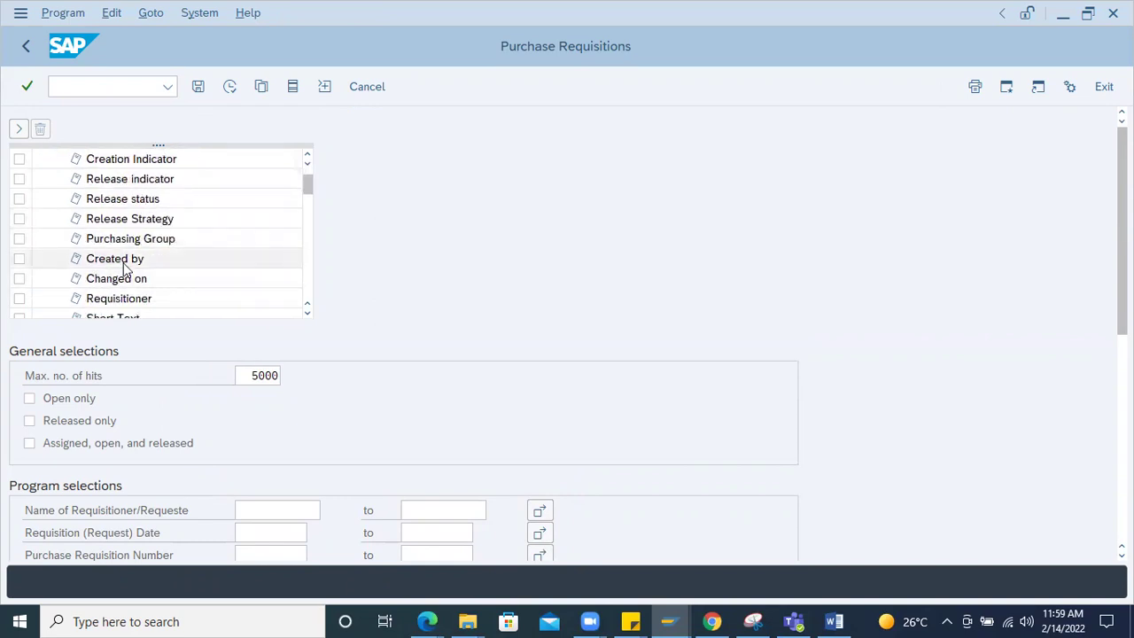
pyautogui.scroll(-1, 124, 270)
pyautogui.scroll(-2, 126, 288)
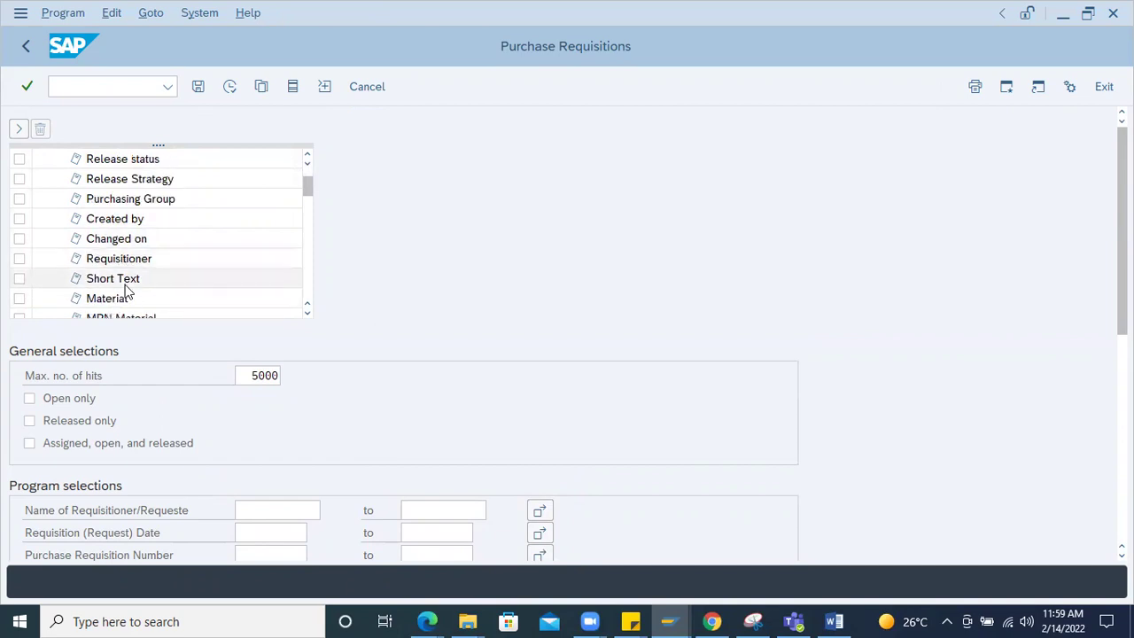
pyautogui.scroll(-6, 126, 289)
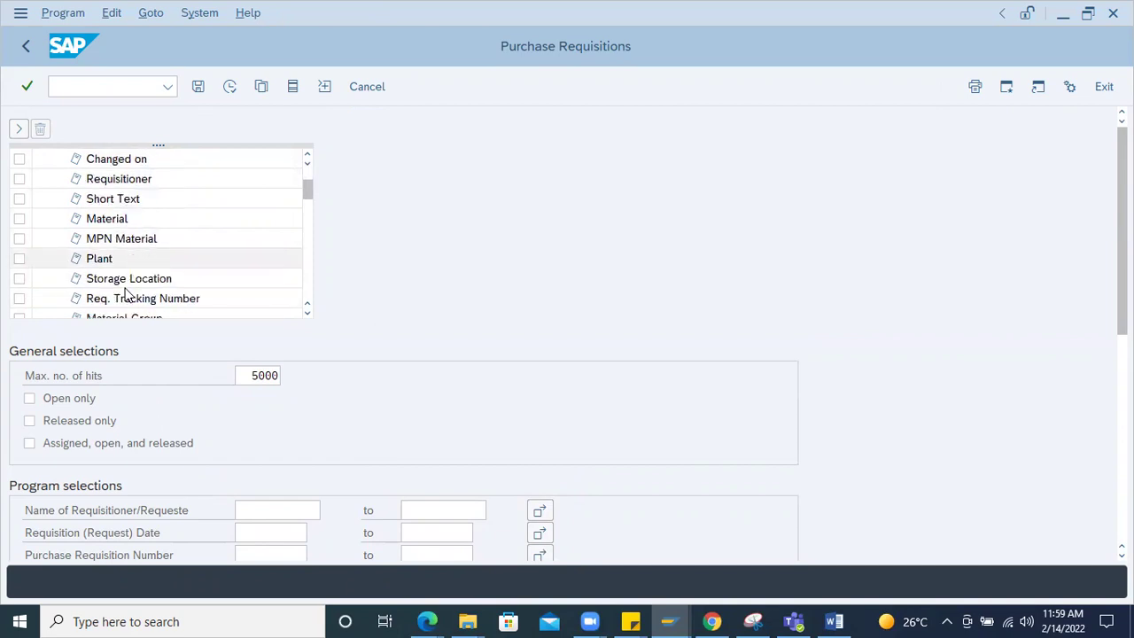
pyautogui.scroll(-7, 124, 297)
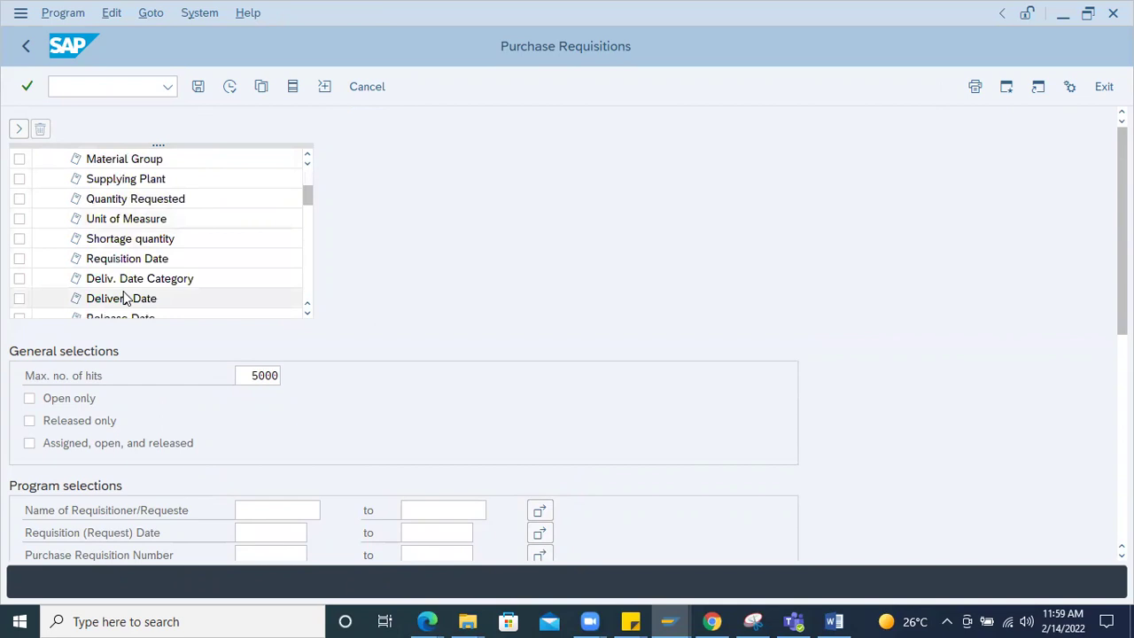
pyautogui.scroll(-3, 133, 285)
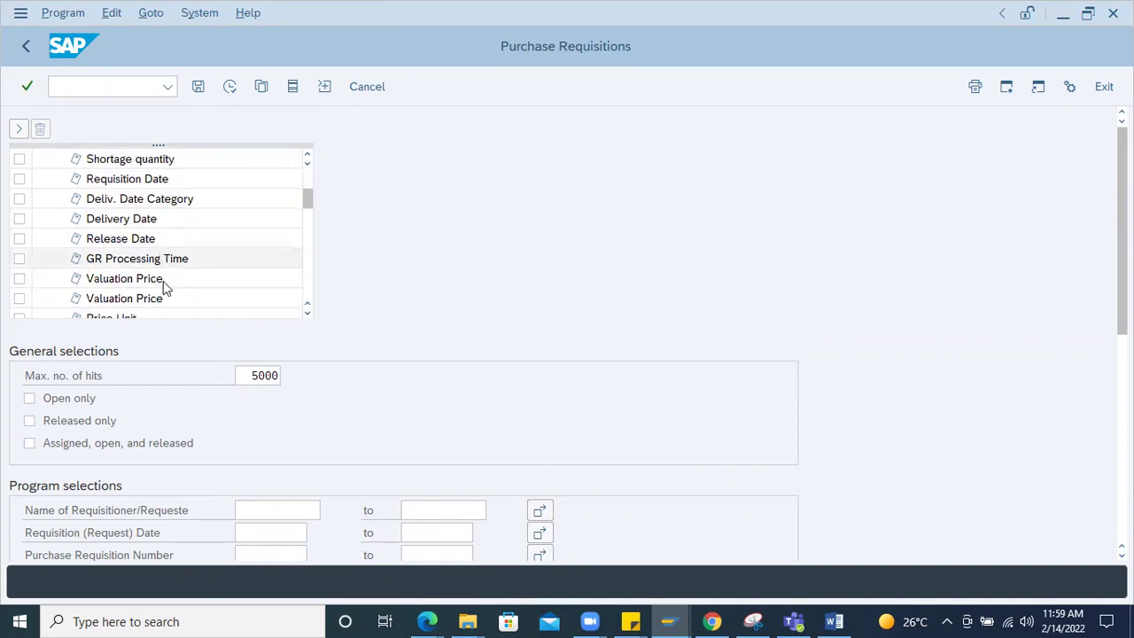
pyautogui.scroll(-9, 136, 292)
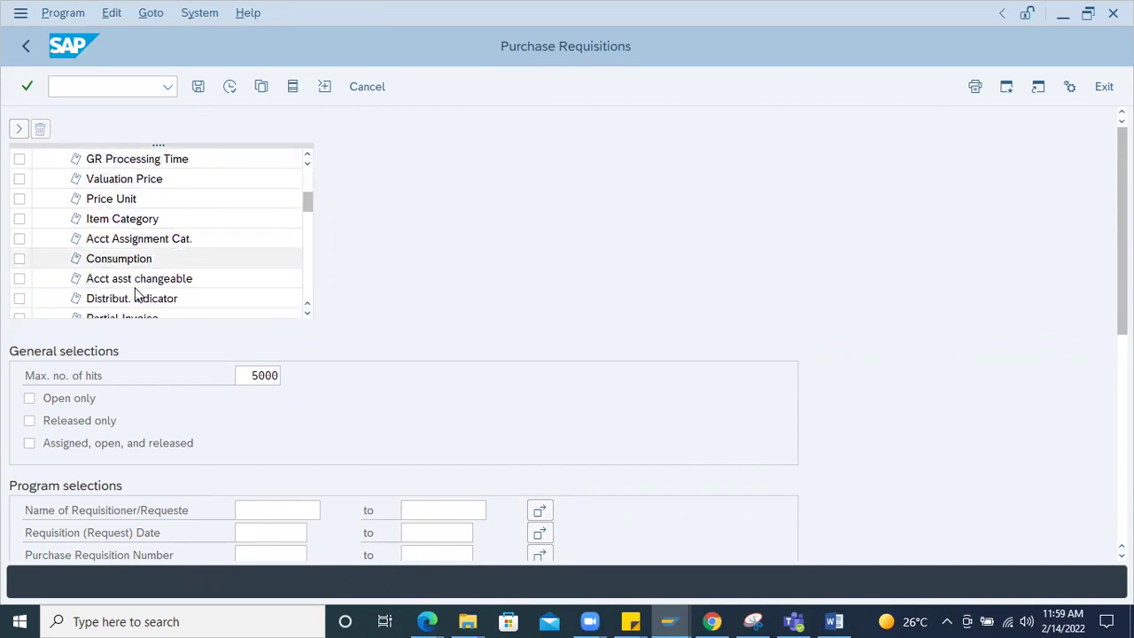
pyautogui.scroll(6, 133, 294)
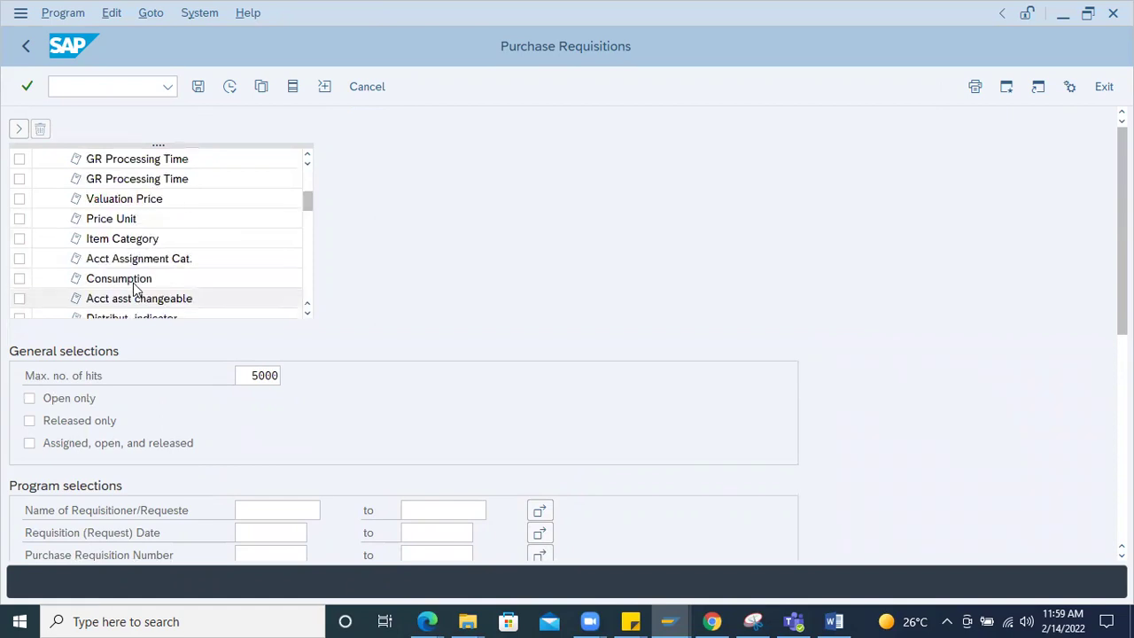
pyautogui.click(133, 160)
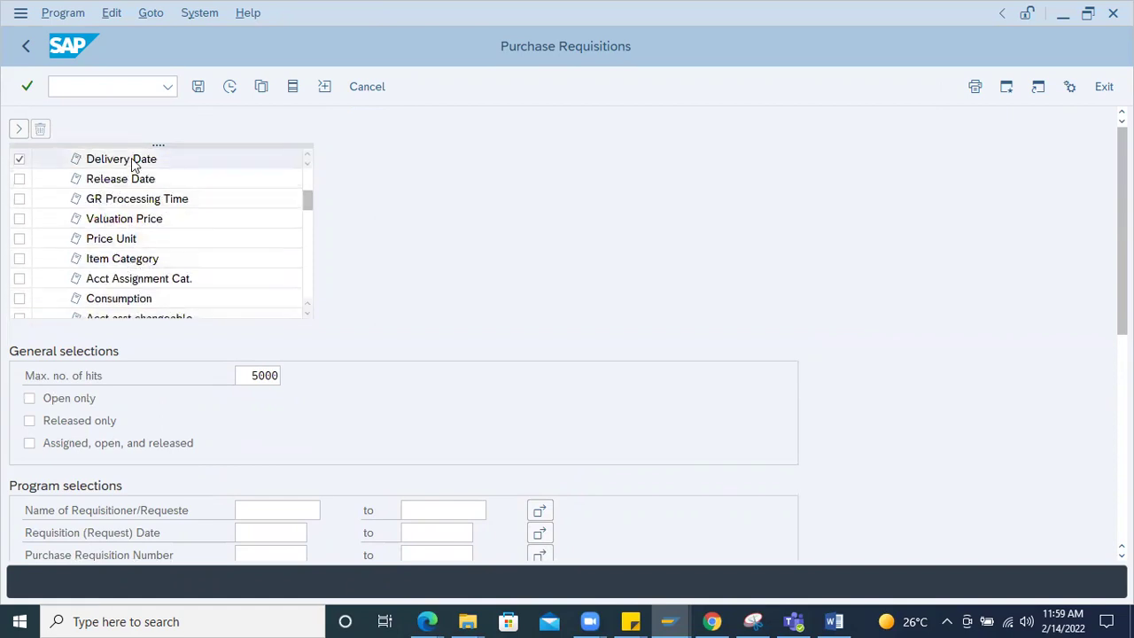
pyautogui.scroll(-5, 621, 188)
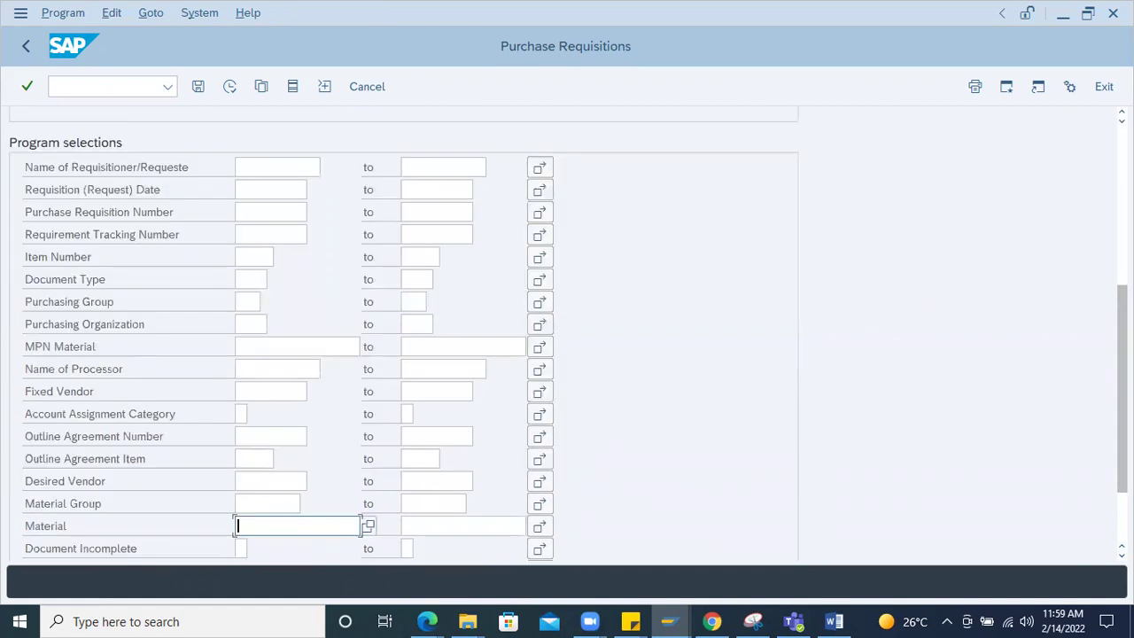
pyautogui.scroll(6, 612, 166)
pyautogui.click(613, 166)
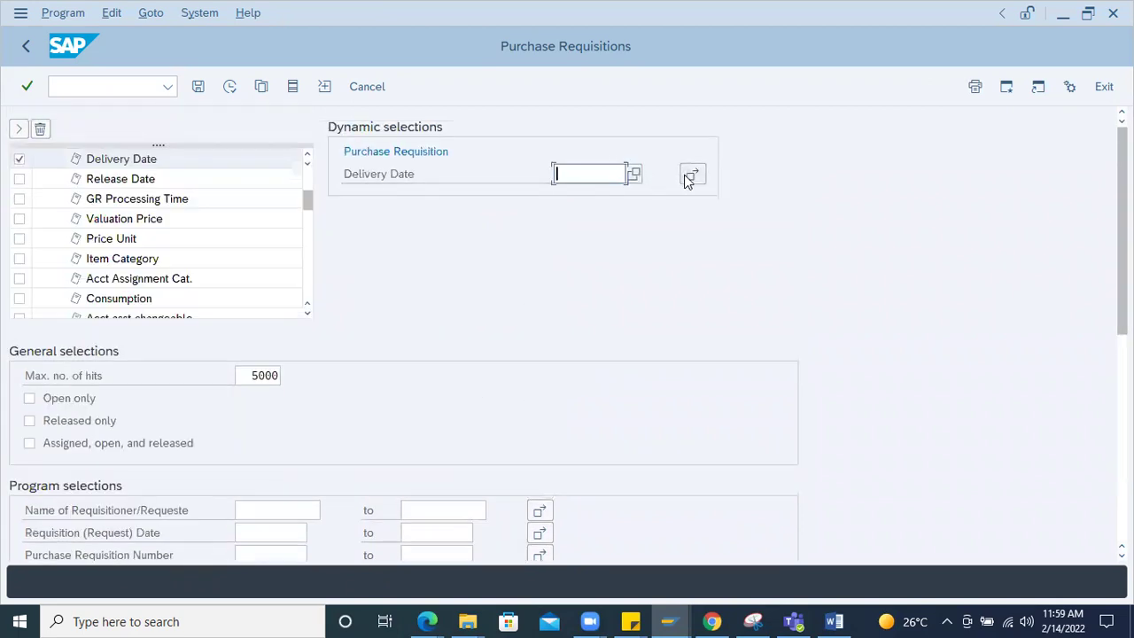
# Set 18.02.2022 as the single value for Delivery Date and run the purchase requisition search.
pyautogui.click(688, 174)
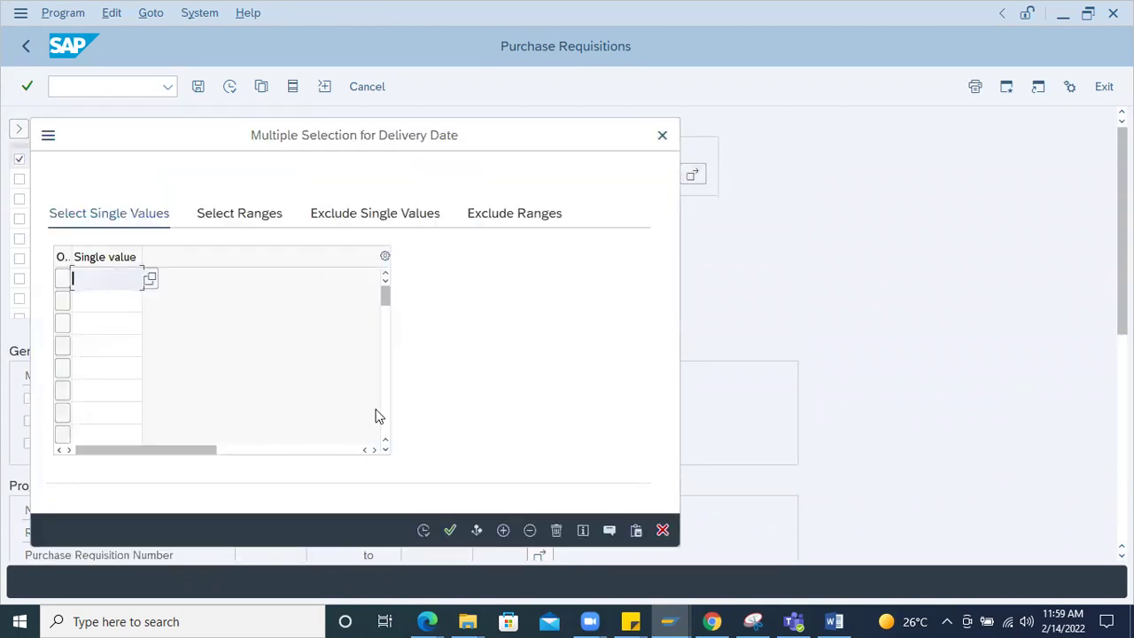
pyautogui.click(150, 279)
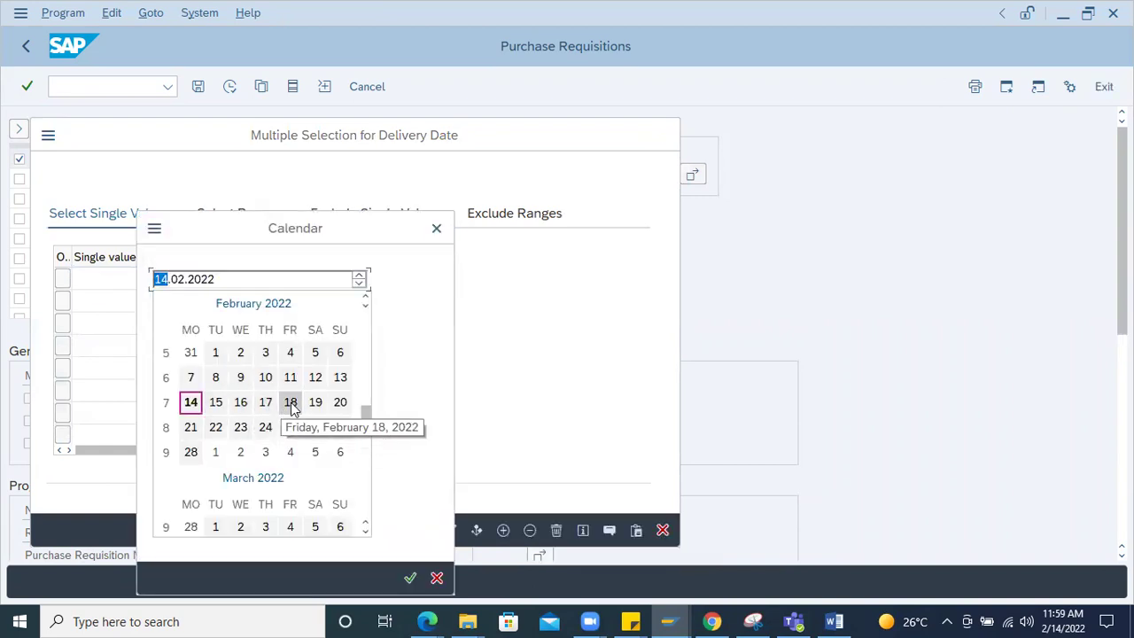
pyautogui.doubleClick(291, 402)
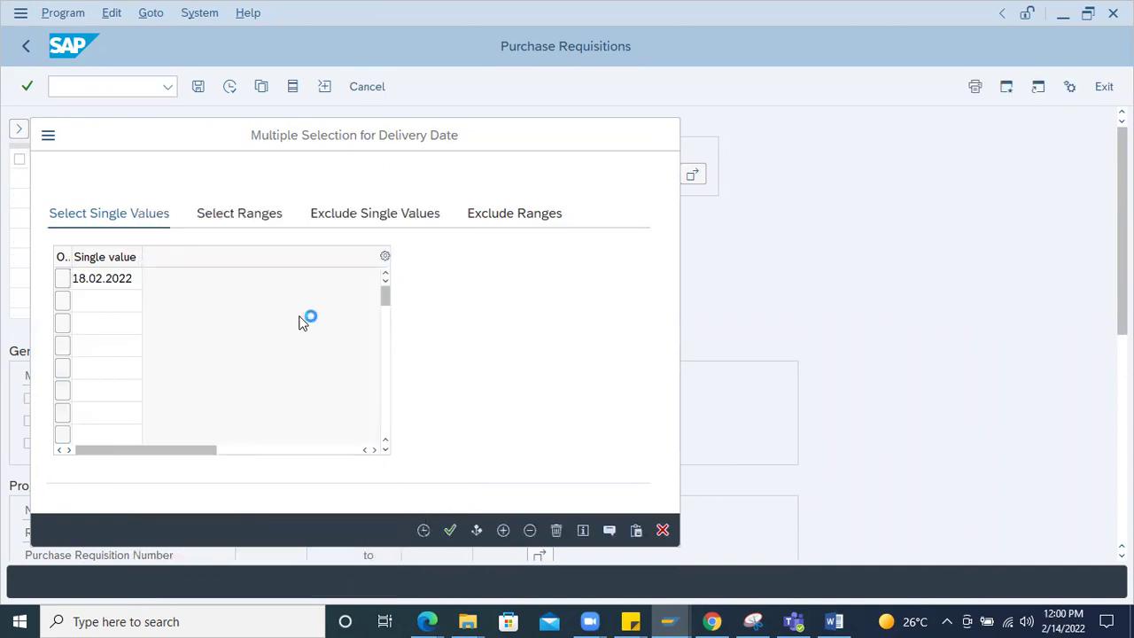
pyautogui.press('F8')
pyautogui.click(229, 86)
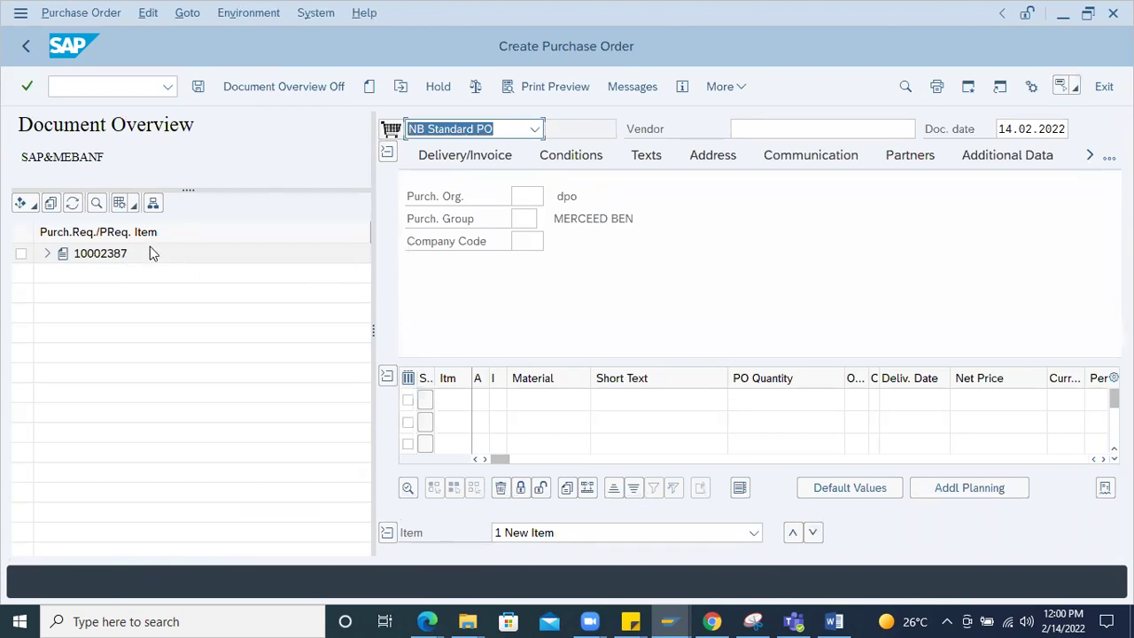
# Adopt the purchase requisition listed in the document overview into the new standard PO and turn the document overview off.
pyautogui.click(48, 254)
pyautogui.click(49, 254)
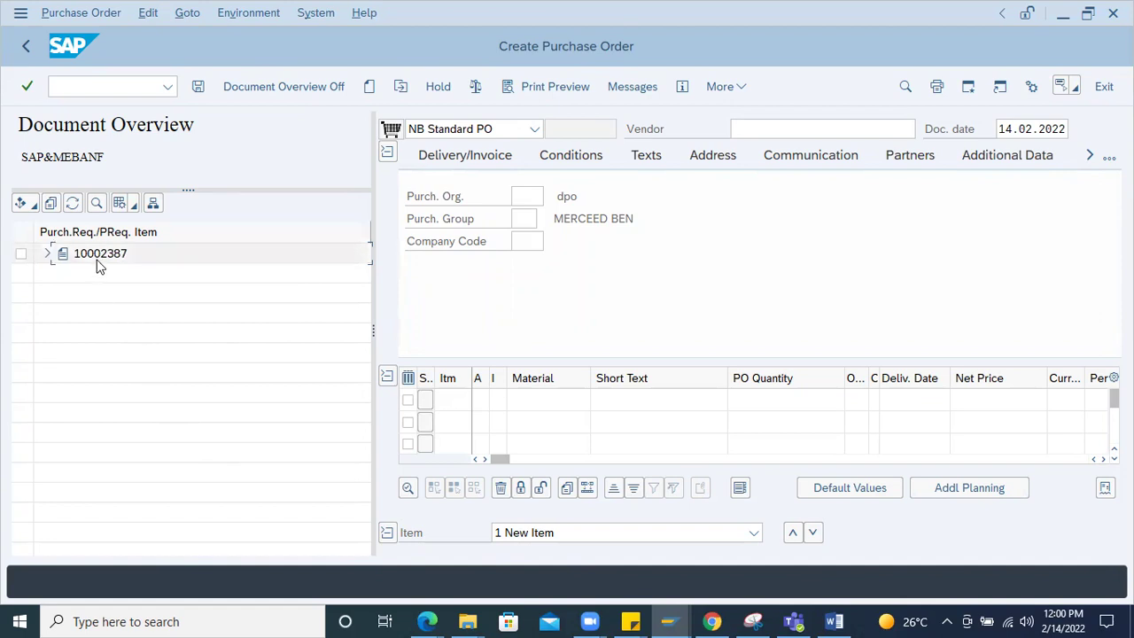
pyautogui.moveTo(94, 256); pyautogui.dragTo(395, 133)
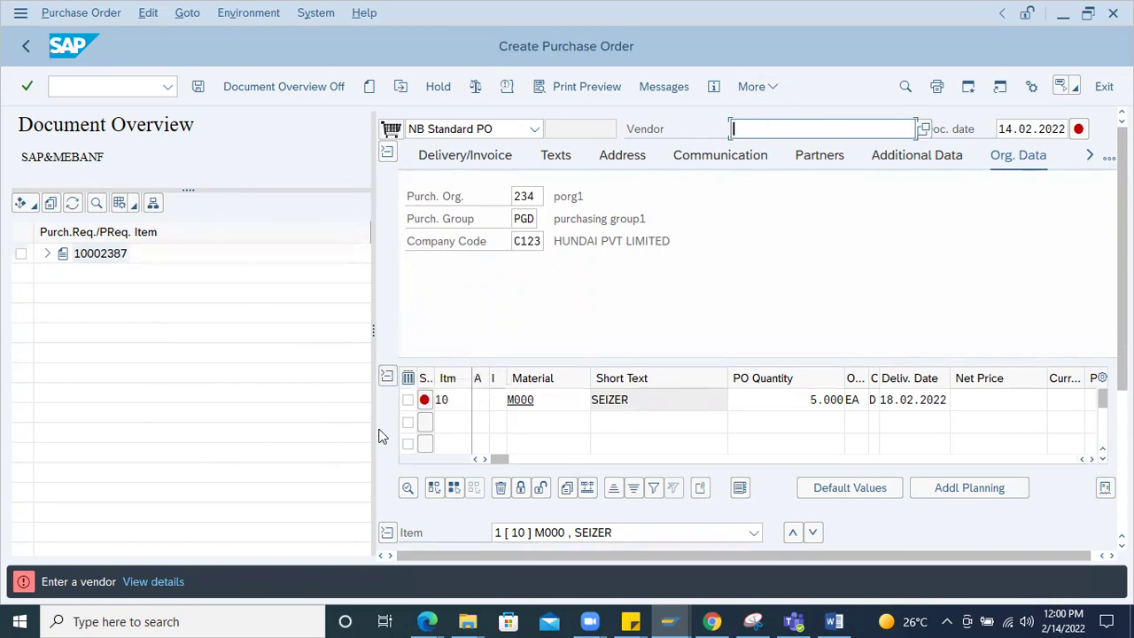
pyautogui.click(285, 88)
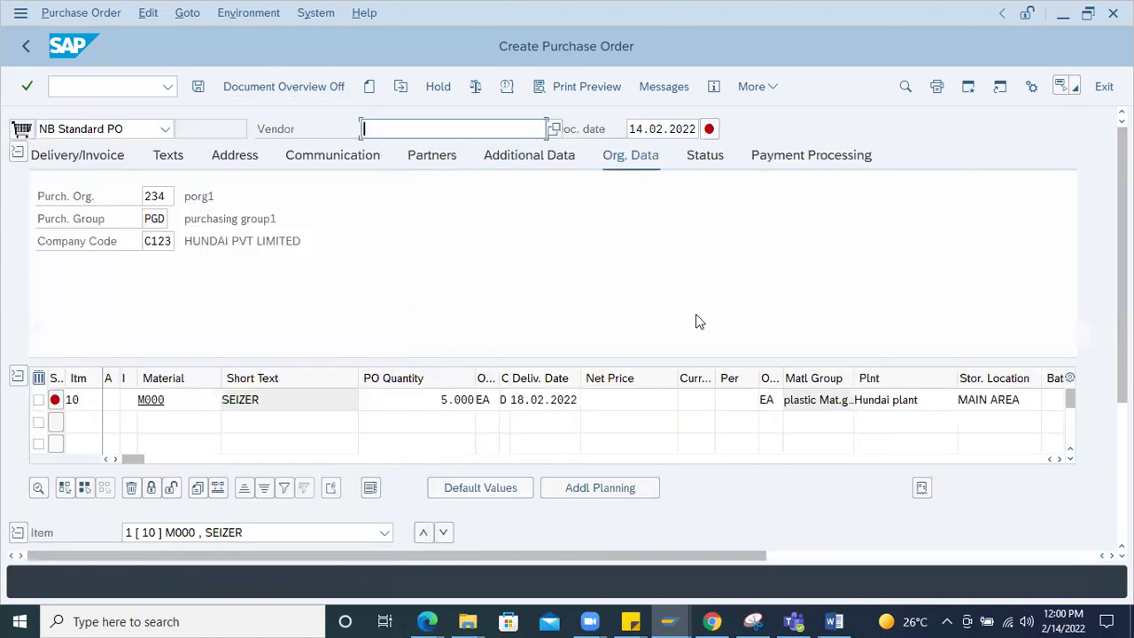
# Review the material, PO quantity and plant of item 10 in the item overview.
pyautogui.click(183, 401)
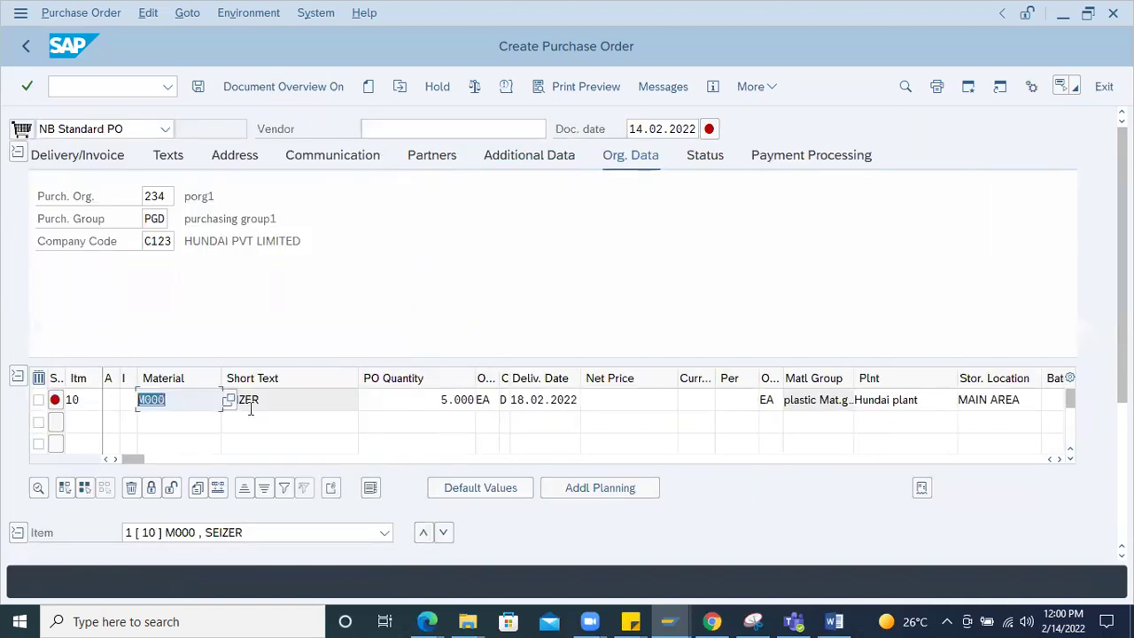
pyautogui.press('Tab')
pyautogui.press('Tab')
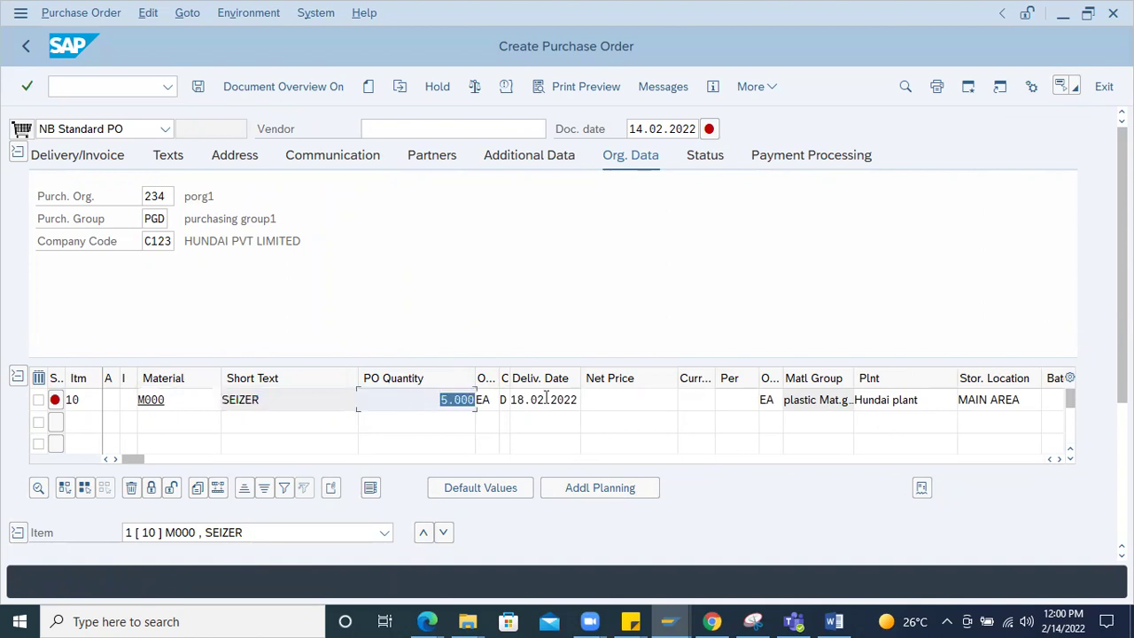
pyautogui.click(933, 400)
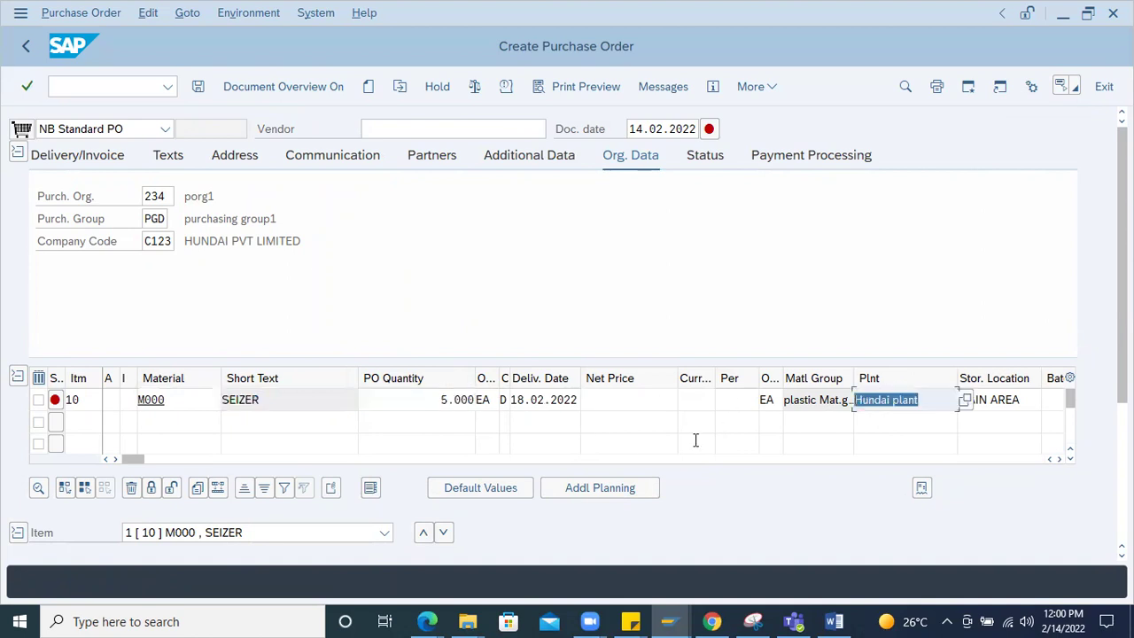
pyautogui.click(927, 398)
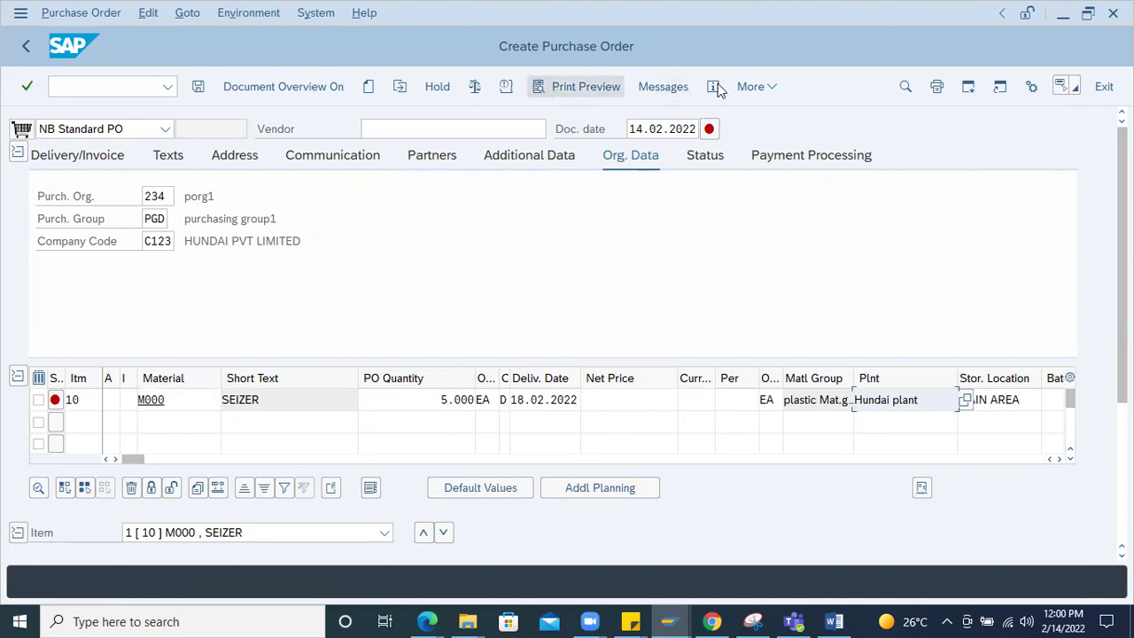
# Enable Display key under Conversions in the purchase order's Personal Settings and save the settings.
pyautogui.click(755, 87)
pyautogui.click(796, 125)
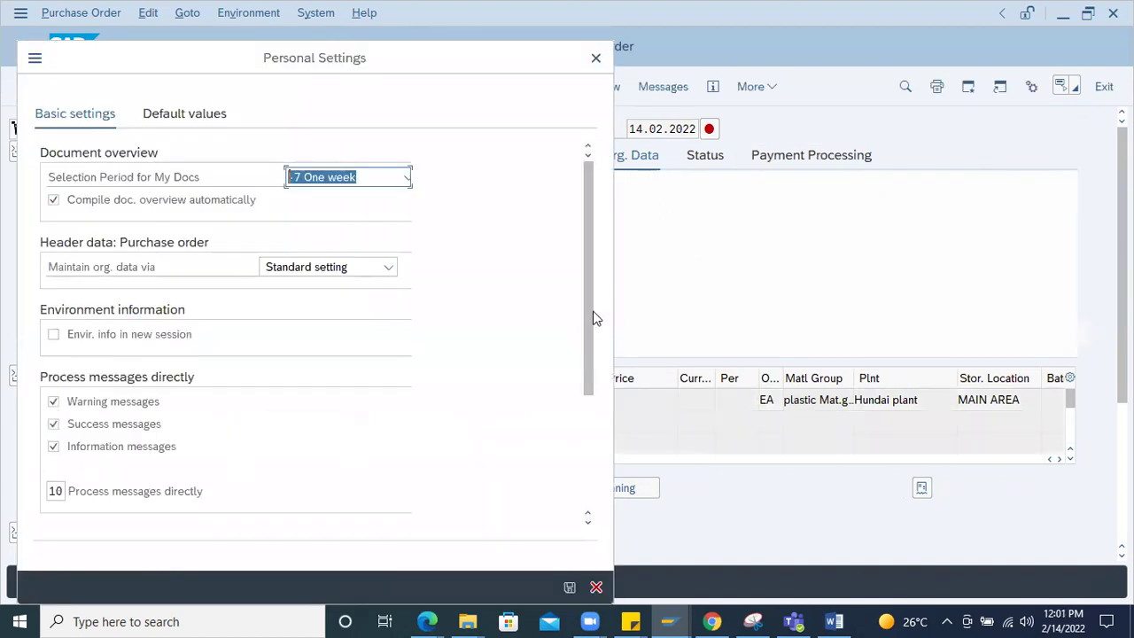
pyautogui.scroll(-4, 595, 334)
pyautogui.click(54, 380)
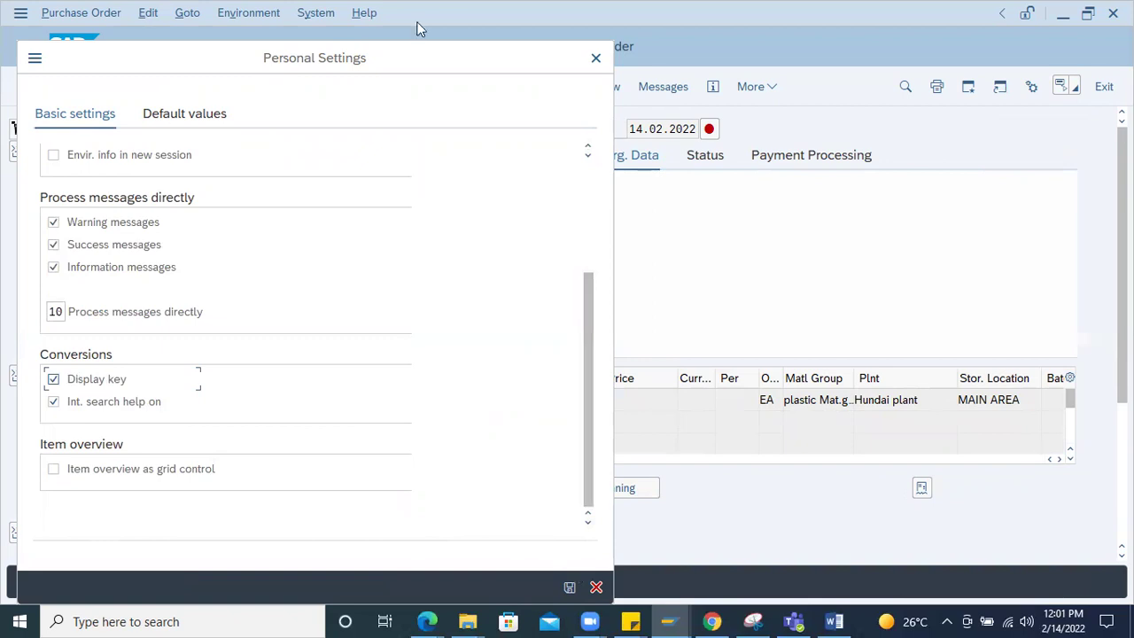
pyautogui.moveTo(422, 45); pyautogui.dragTo(523, 4)
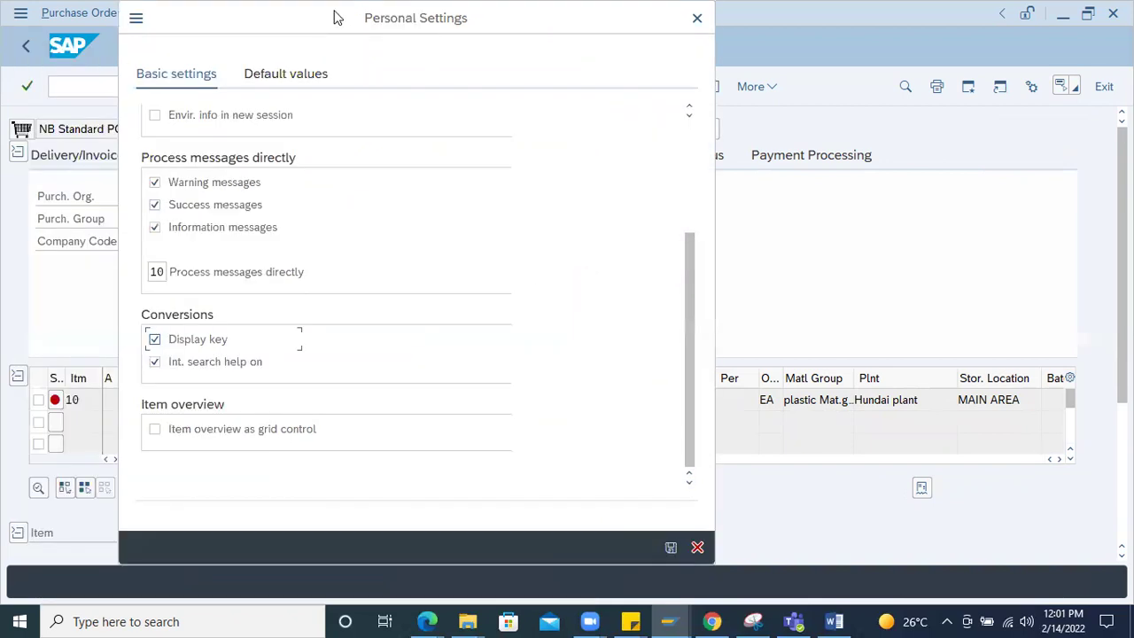
pyautogui.moveTo(337, 18); pyautogui.dragTo(443, 18)
pyautogui.moveTo(608, 17); pyautogui.dragTo(727, 18)
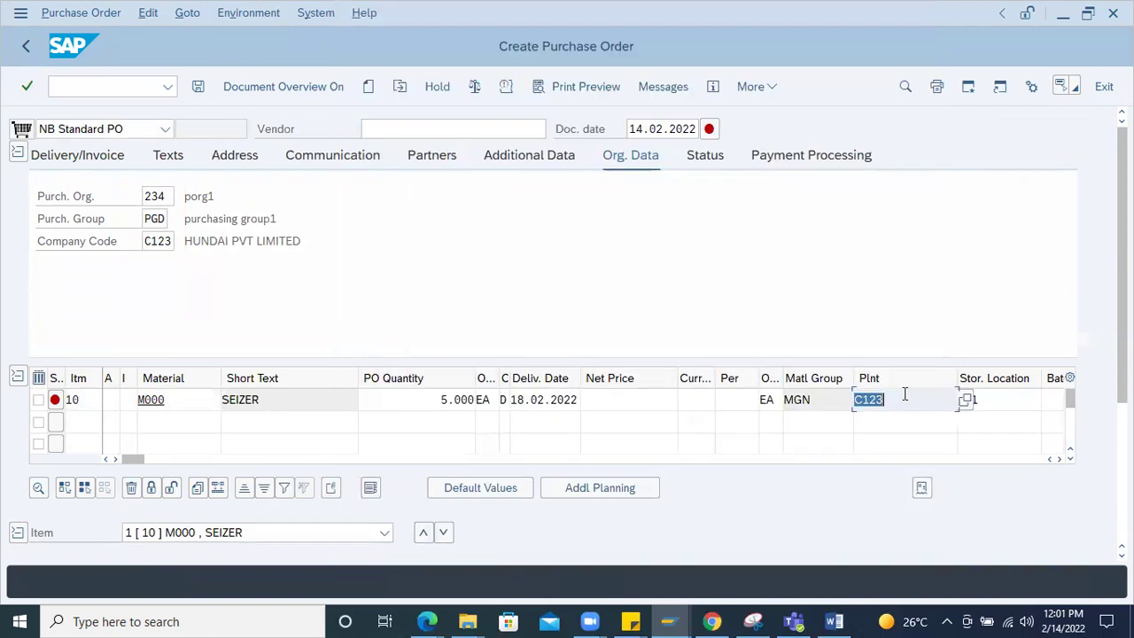
# Check the plant key of item 10 and the purchasing organization in the header's organizational data.
pyautogui.click(902, 397)
pyautogui.moveTo(893, 405); pyautogui.dragTo(697, 396)
pyautogui.click(380, 125)
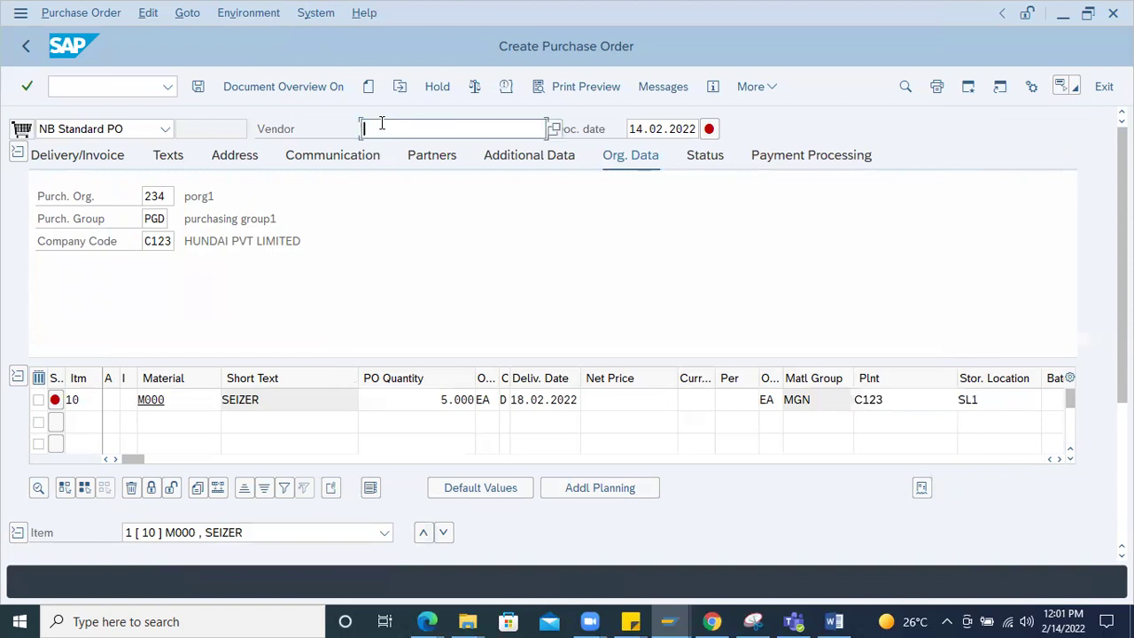
pyautogui.moveTo(168, 196); pyautogui.dragTo(51, 172)
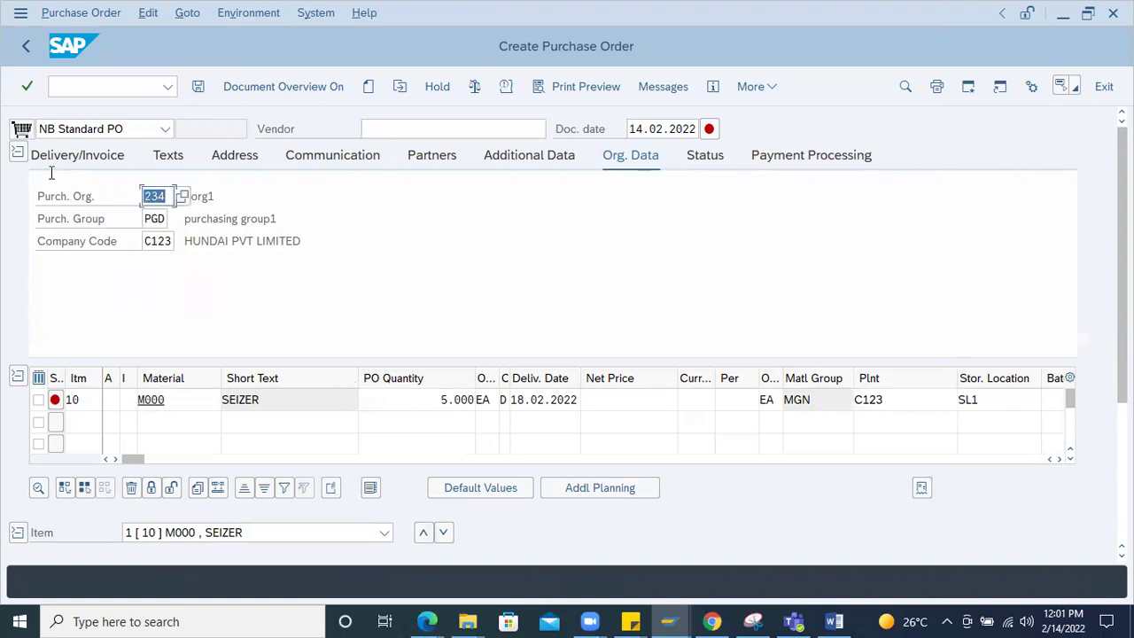
# Search for the purchase order's vendor with the Vendors: Purchasing search help, restricted to purchasing organization 234.
pyautogui.click(363, 129)
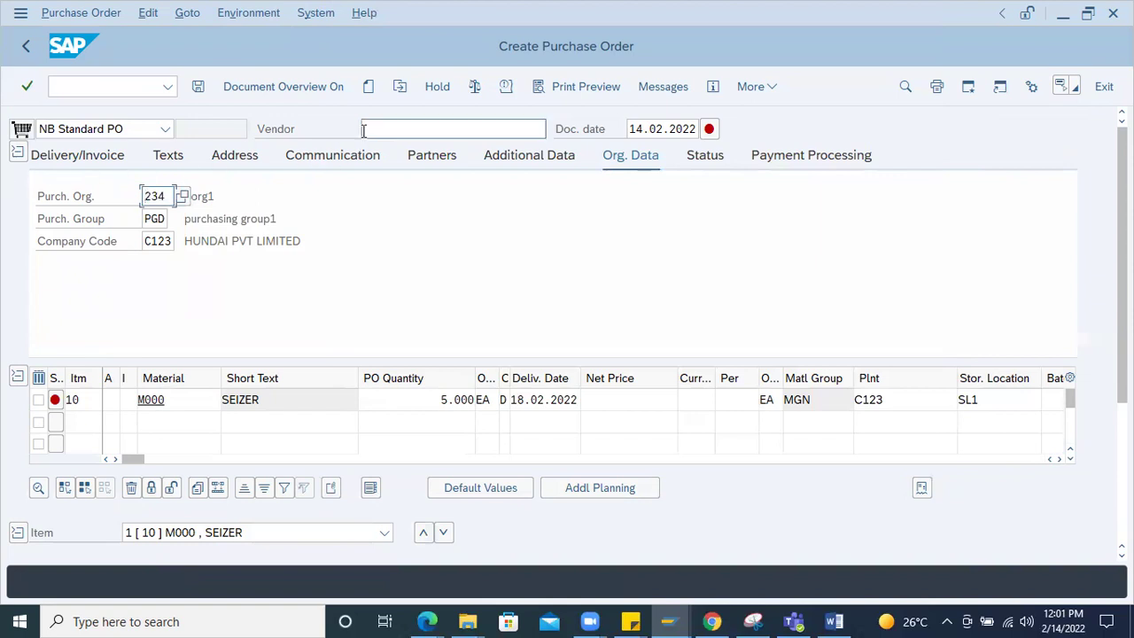
pyautogui.click(545, 200)
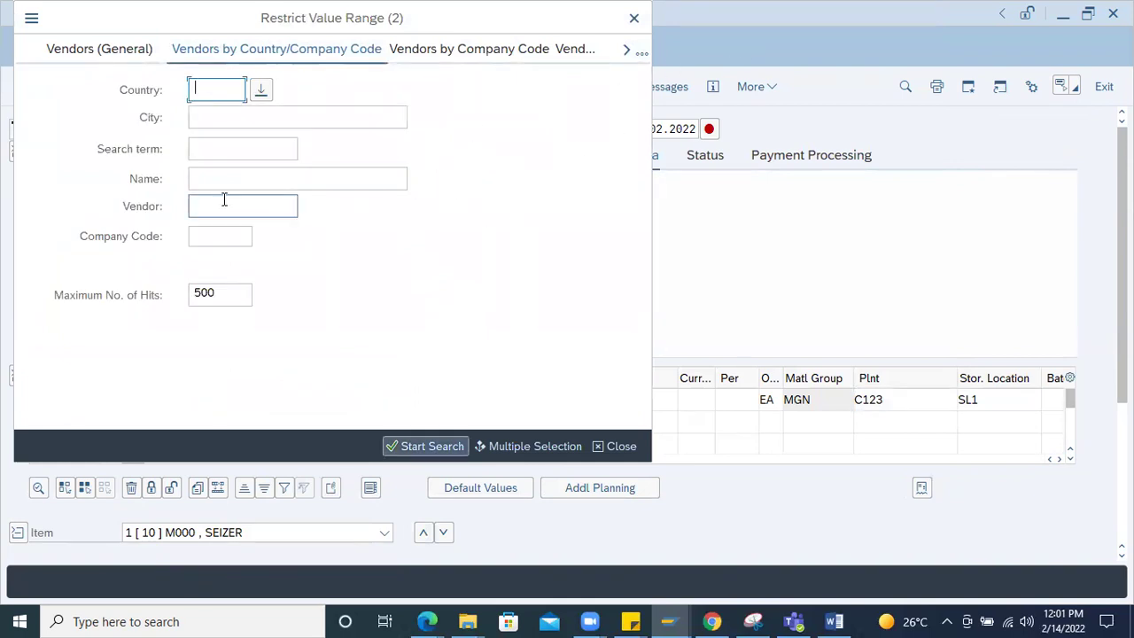
pyautogui.click(643, 53)
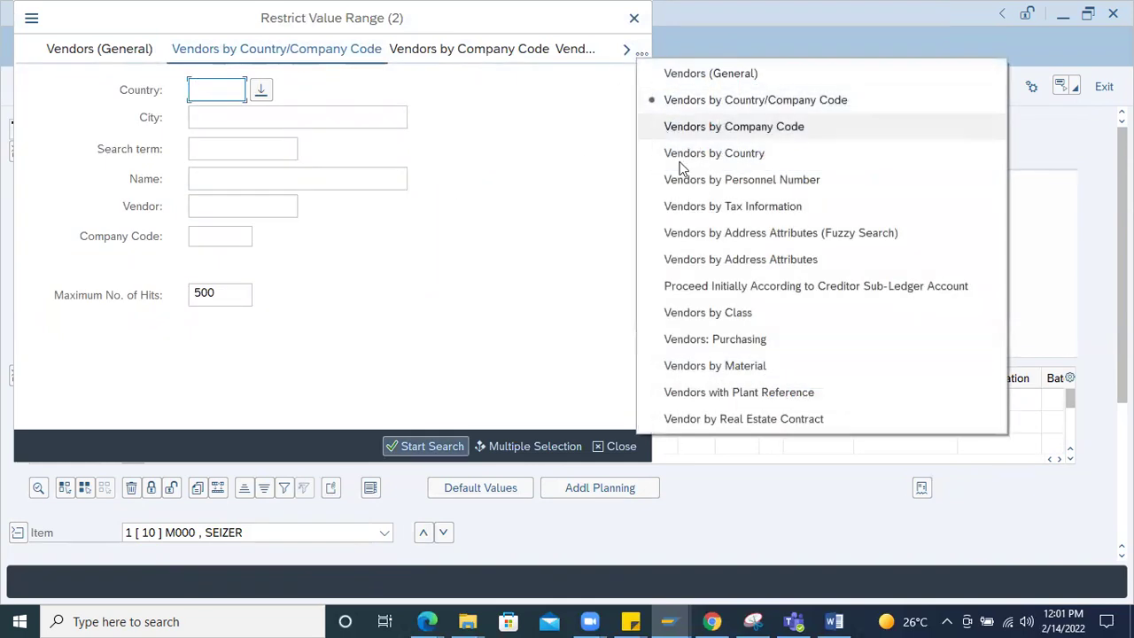
pyautogui.click(702, 345)
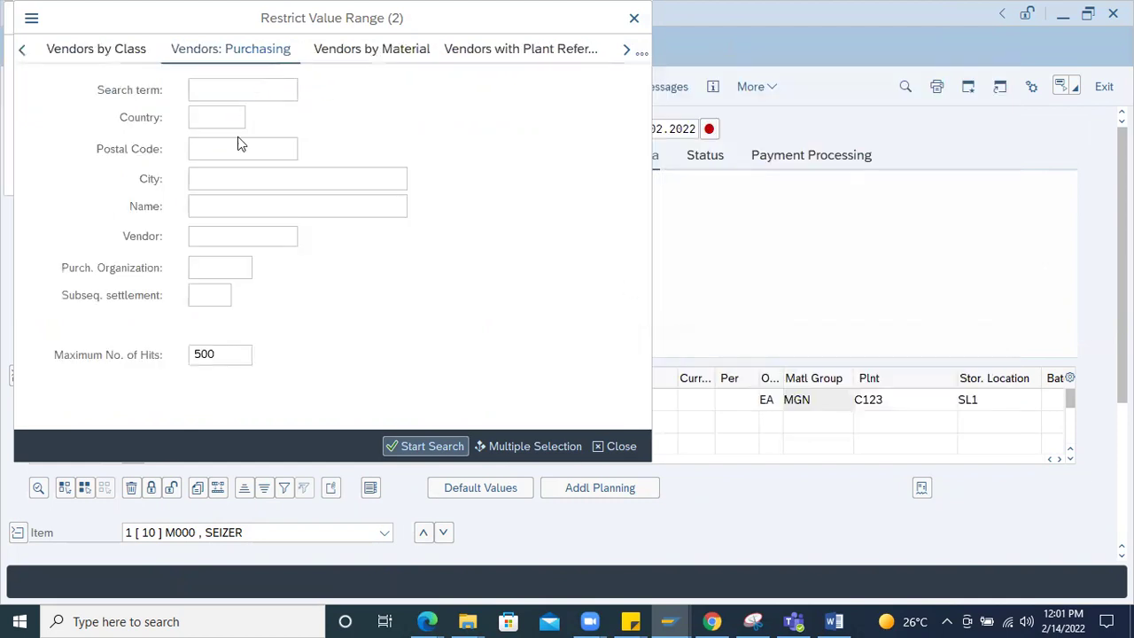
pyautogui.click(213, 263)
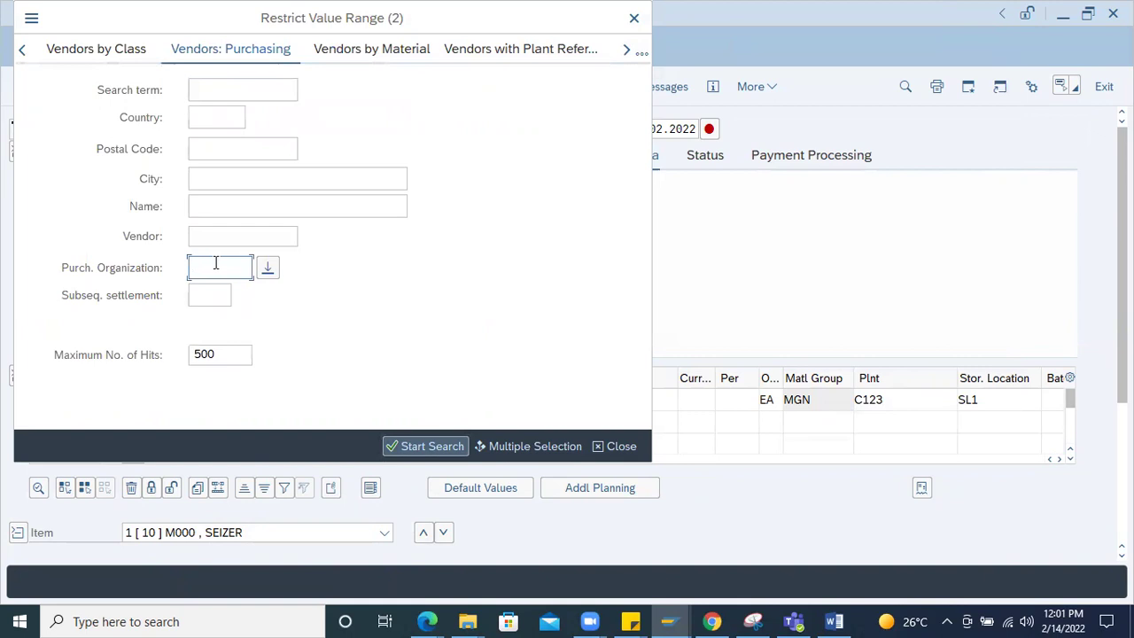
pyautogui.write('234')
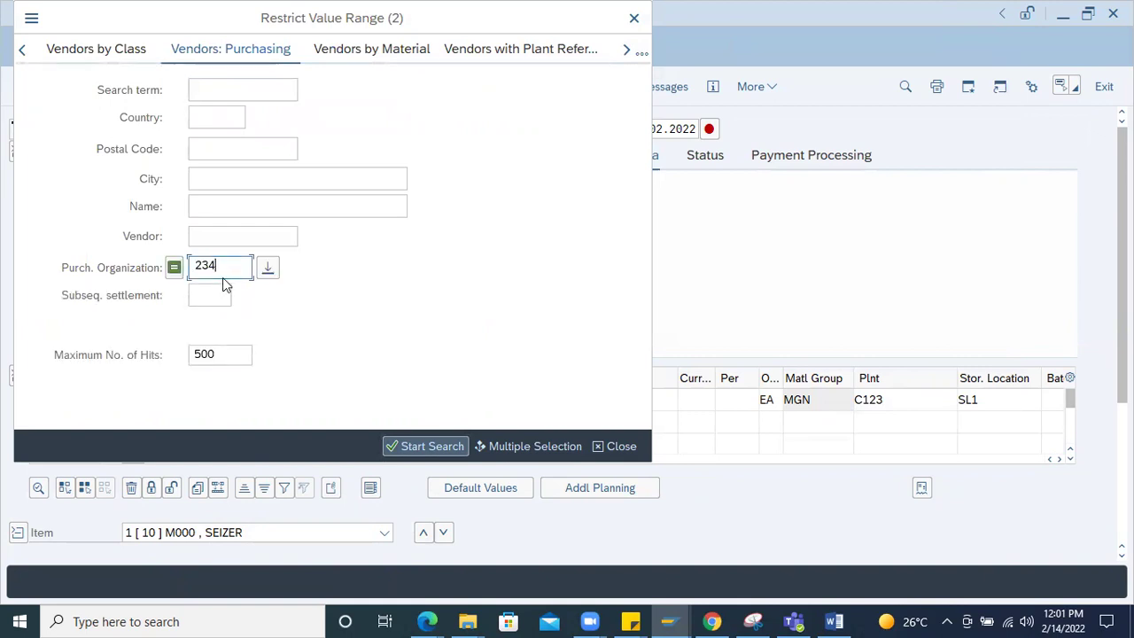
pyautogui.click(407, 446)
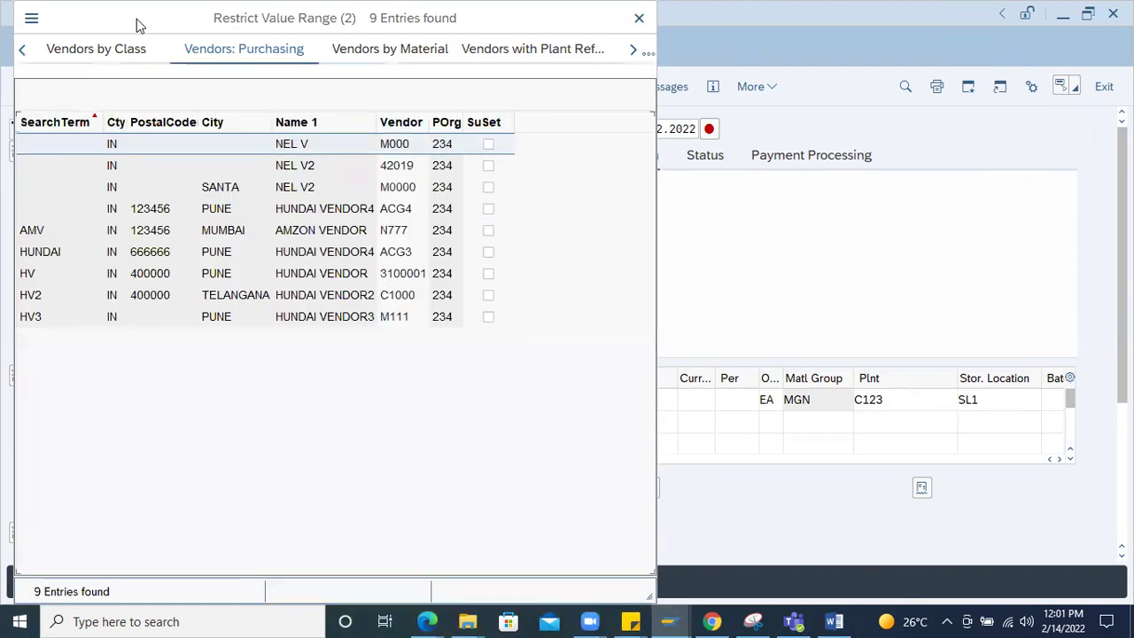
# Choose HUNDAI VENDOR4 from Pune with vendor key ACG4 as the order's vendor and confirm the entry.
pyautogui.moveTo(148, 33); pyautogui.dragTo(594, 195)
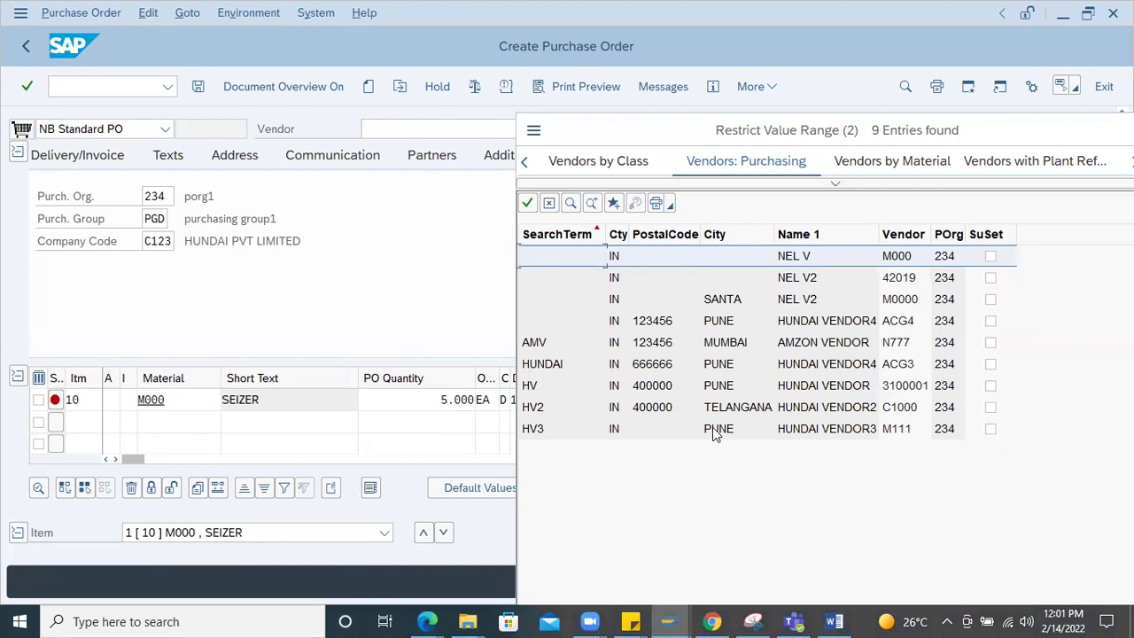
pyautogui.doubleClick(722, 323)
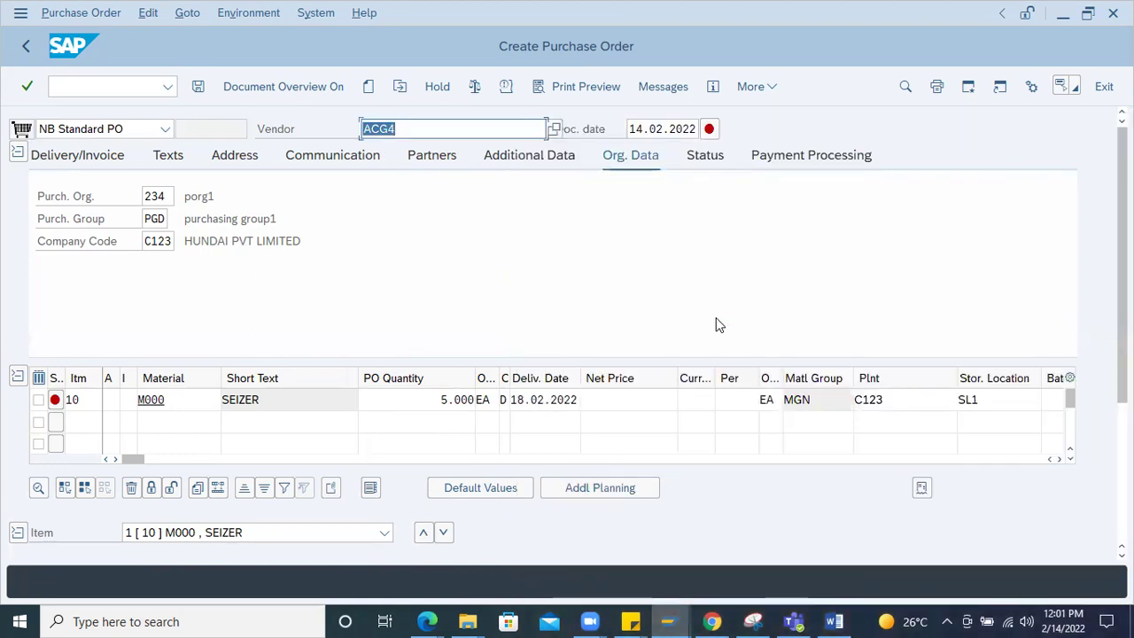
pyautogui.press('Return')
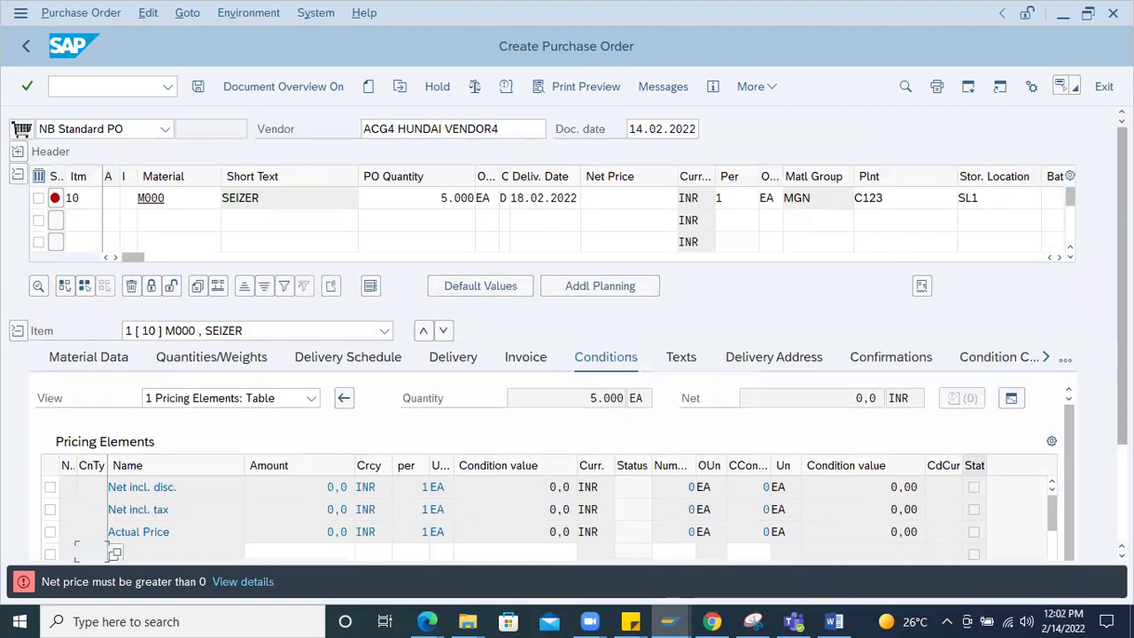
# Check the info record and purchase requisition reference of item 10 in the item overview.
pyautogui.scroll(1, 567, 335)
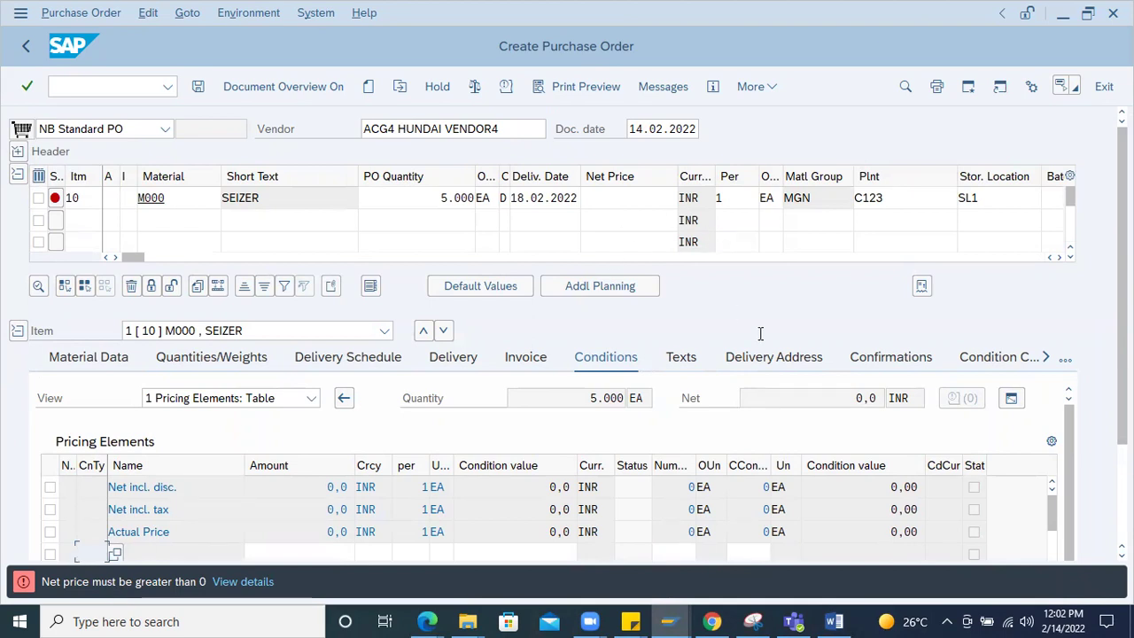
pyautogui.moveTo(140, 257); pyautogui.dragTo(350, 258)
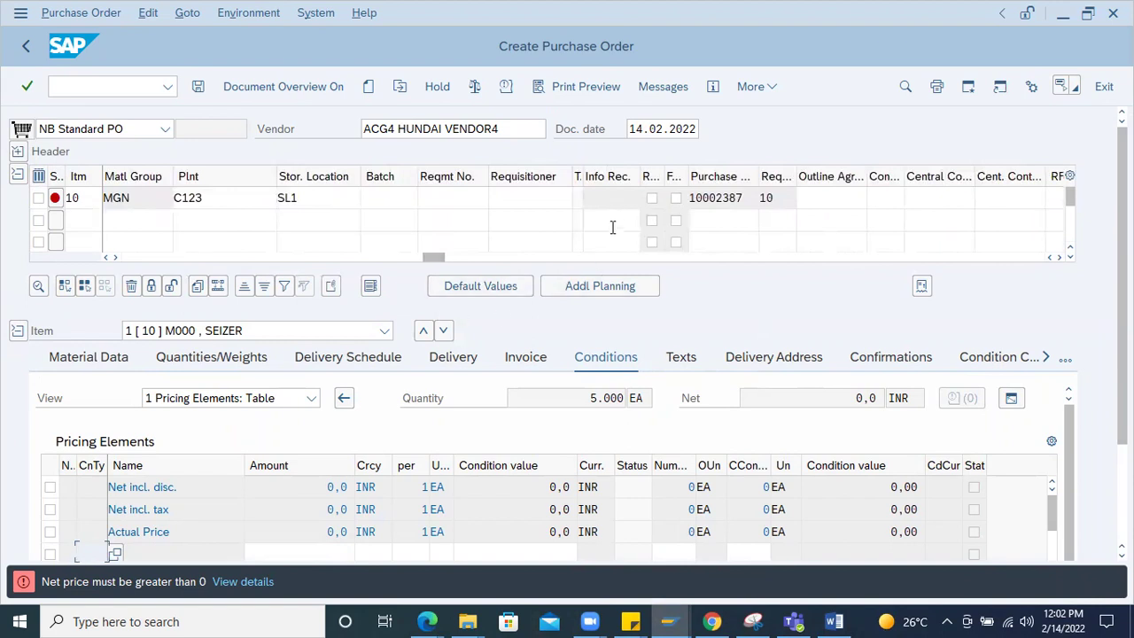
pyautogui.click(611, 199)
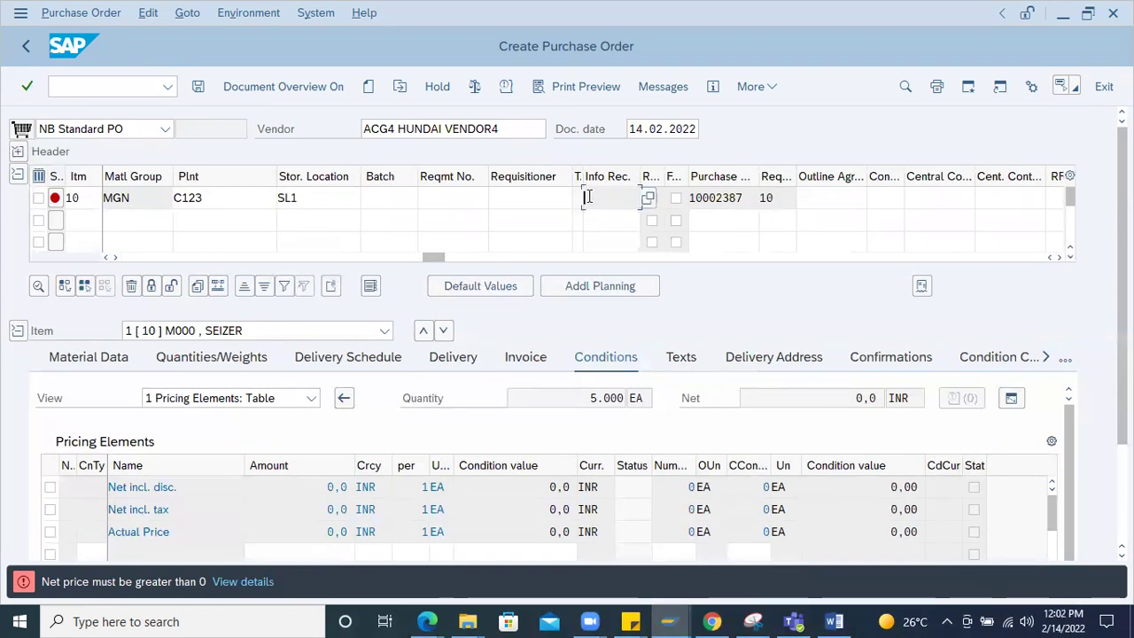
pyautogui.doubleClick(746, 198)
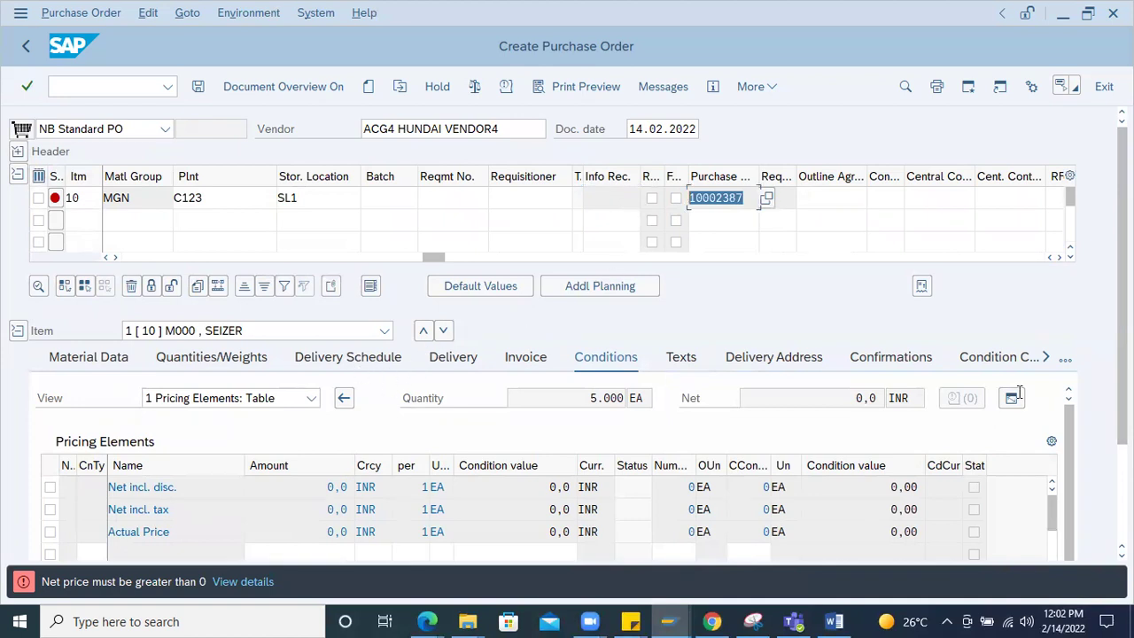
# Add condition type PBXX (GROSS PRICE) to the first empty pricing element row of item 10.
pyautogui.scroll(-3, 223, 428)
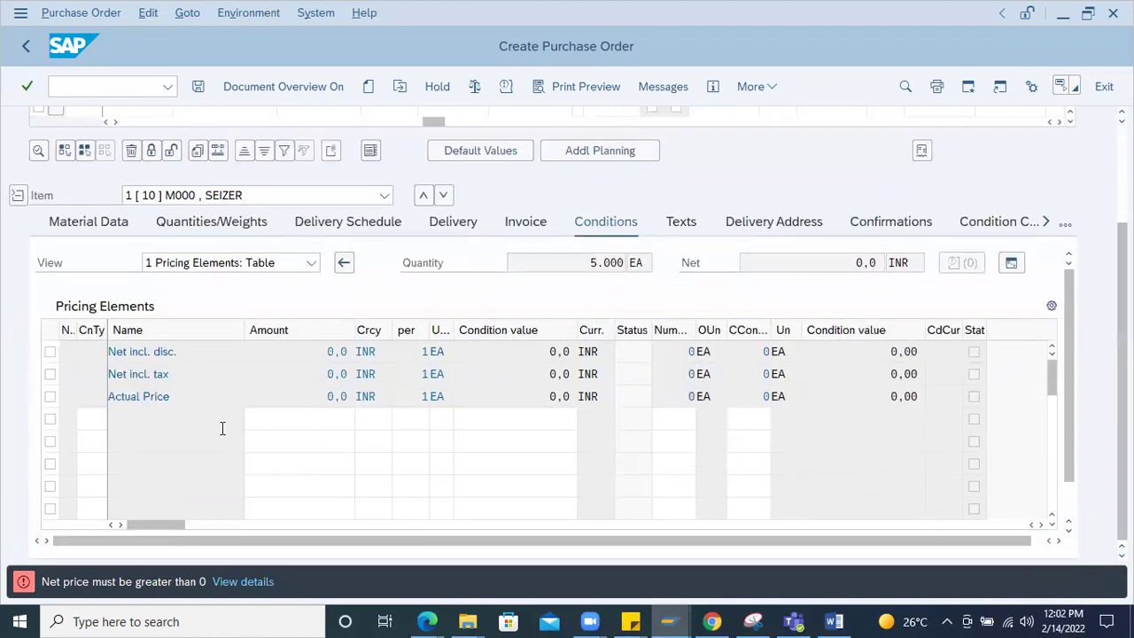
pyautogui.click(89, 418)
pyautogui.click(114, 419)
pyautogui.scroll(-5, 91, 245)
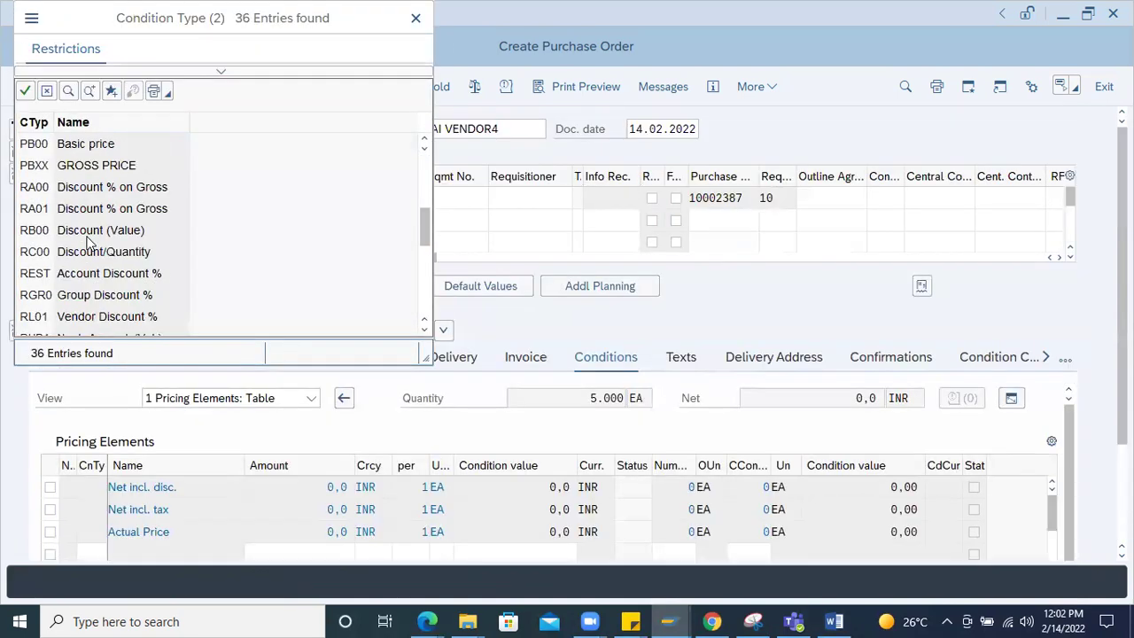
pyautogui.scroll(-3, 86, 250)
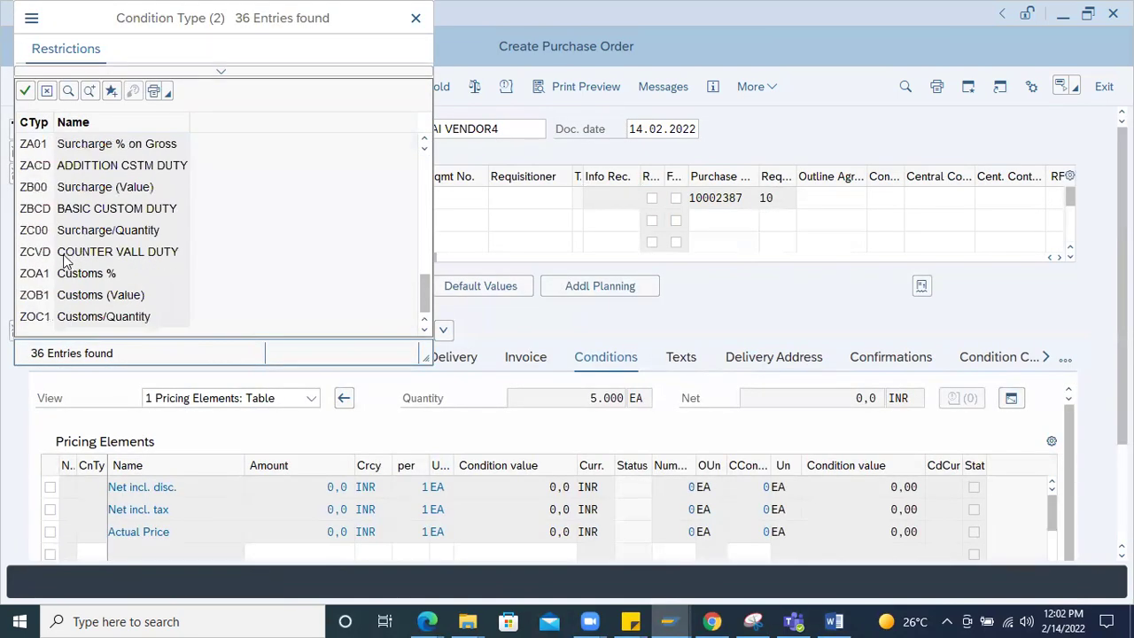
pyautogui.scroll(1, 49, 256)
pyautogui.scroll(1, 44, 255)
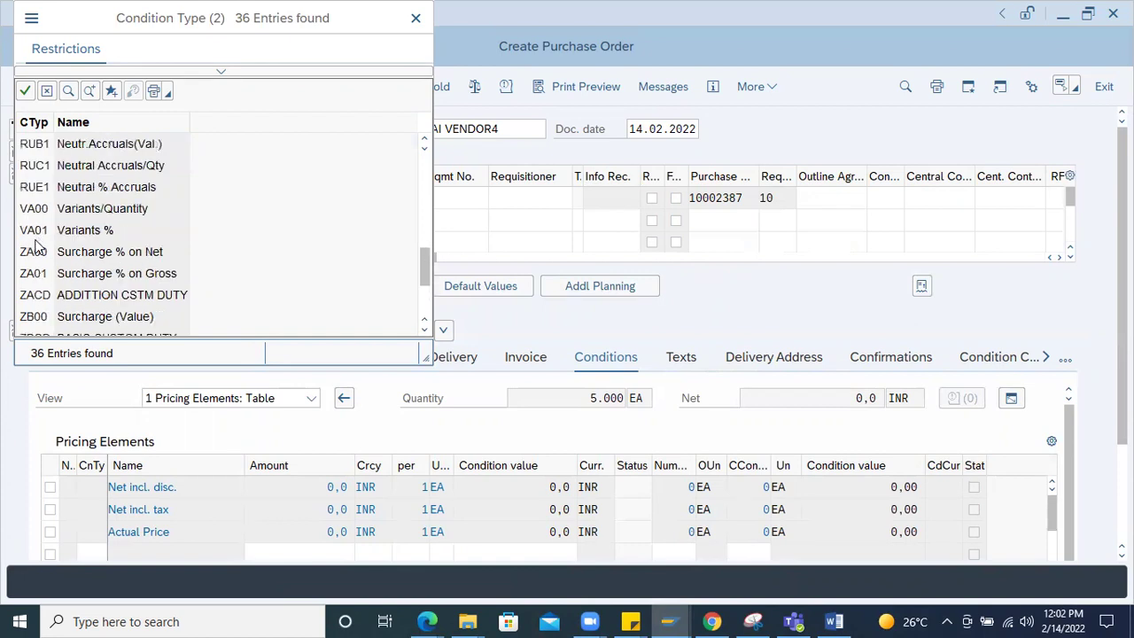
pyautogui.scroll(2, 39, 248)
pyautogui.scroll(5, 39, 248)
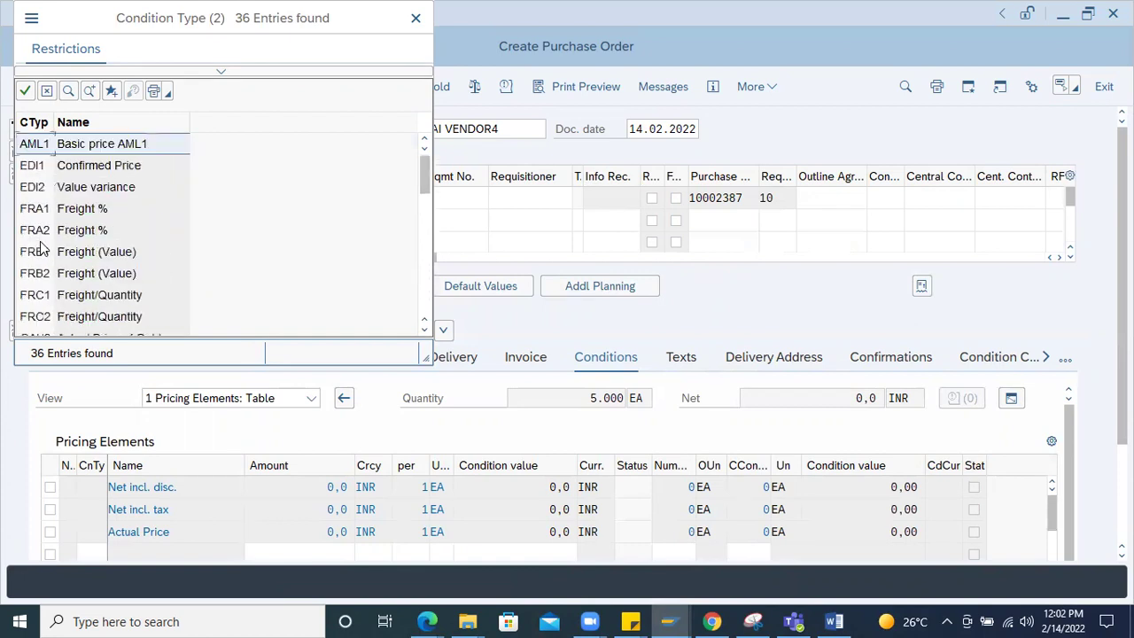
pyautogui.scroll(-3, 40, 248)
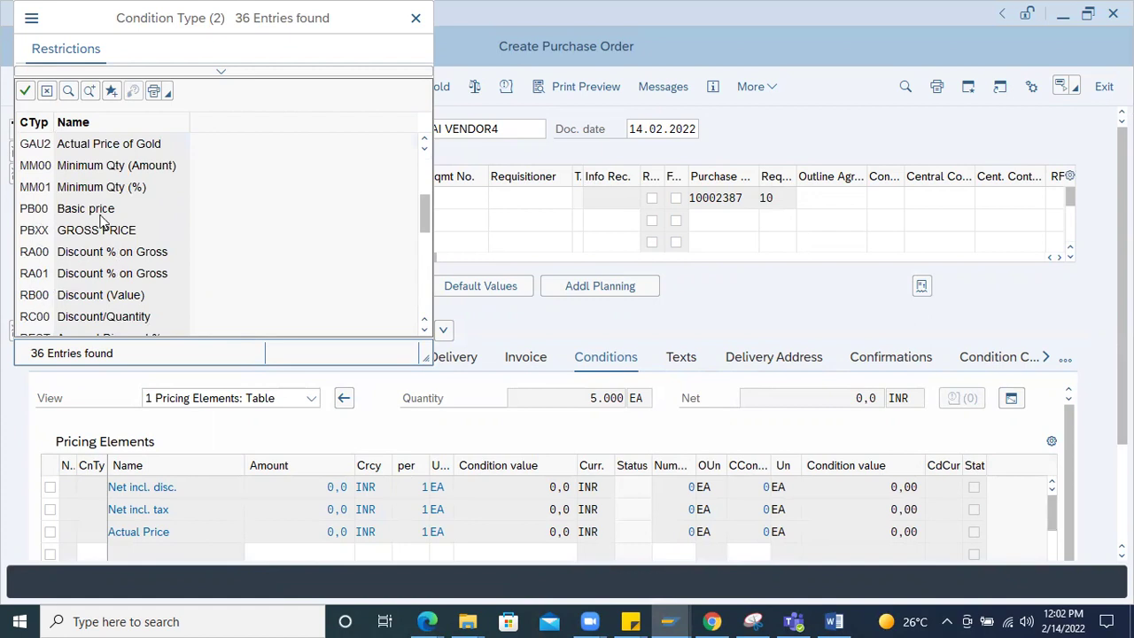
pyautogui.doubleClick(36, 234)
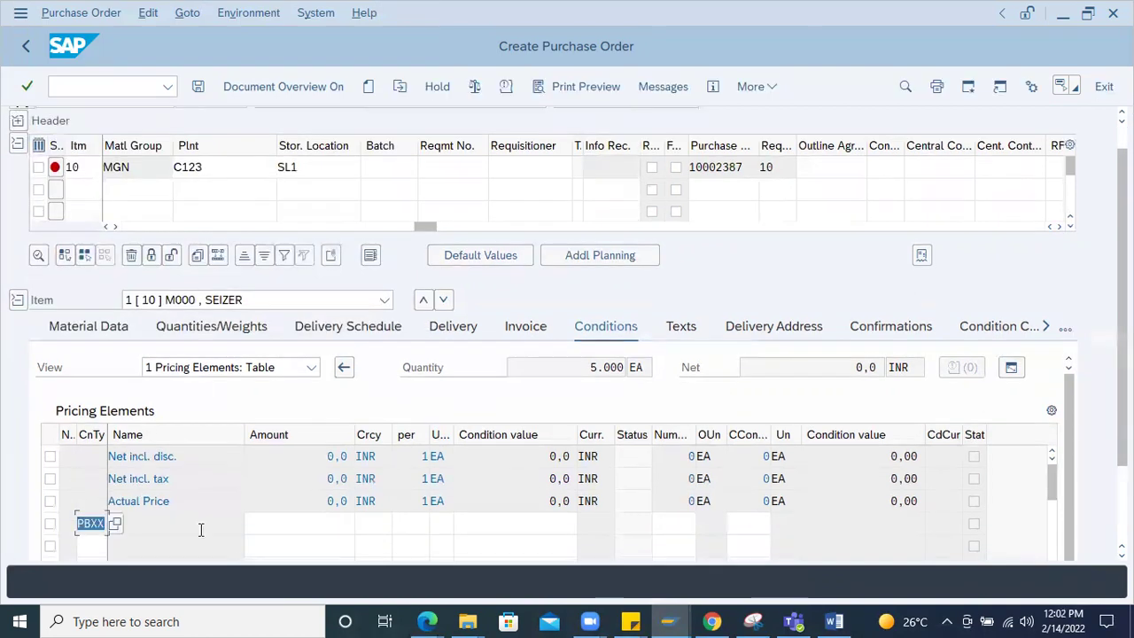
# Set the amount of item 10's PBXX condition to 100 and confirm it.
pyautogui.click(328, 523)
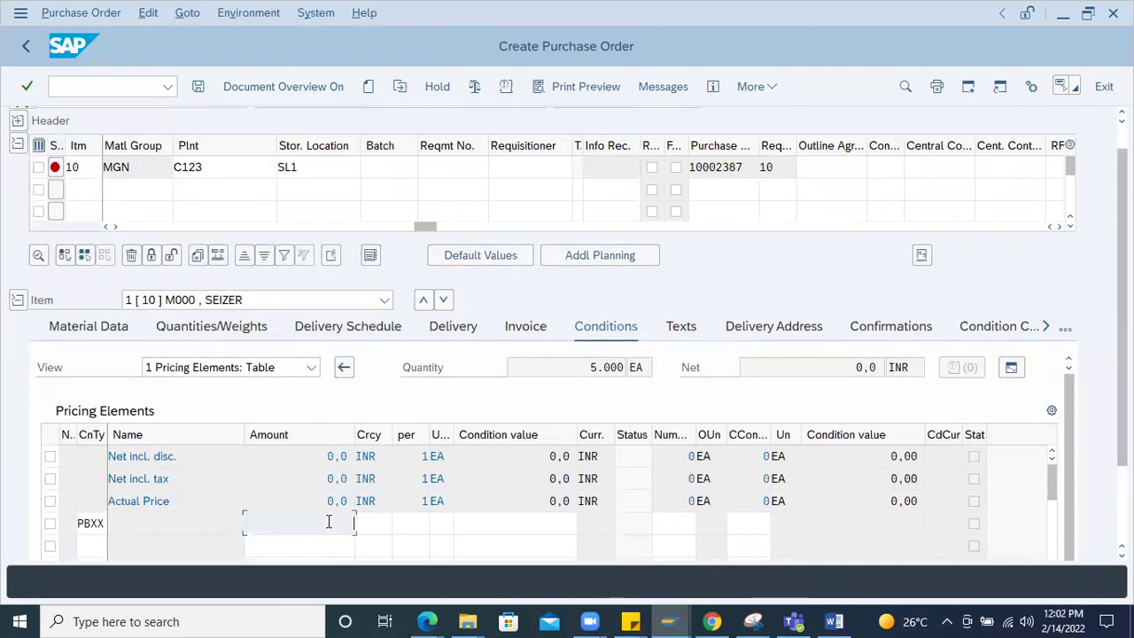
pyautogui.write('1000')
pyautogui.press('BackSpace')
pyautogui.press('Return')
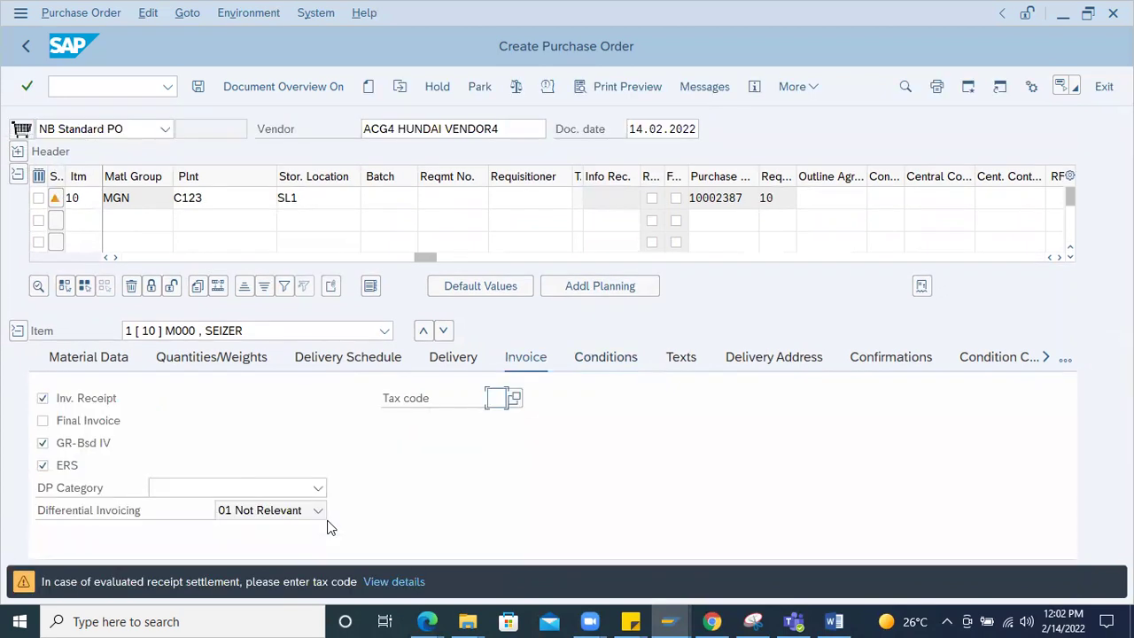
# Check the net price of item 10 in the item overview.
pyautogui.hscroll(-5, 423, 259)
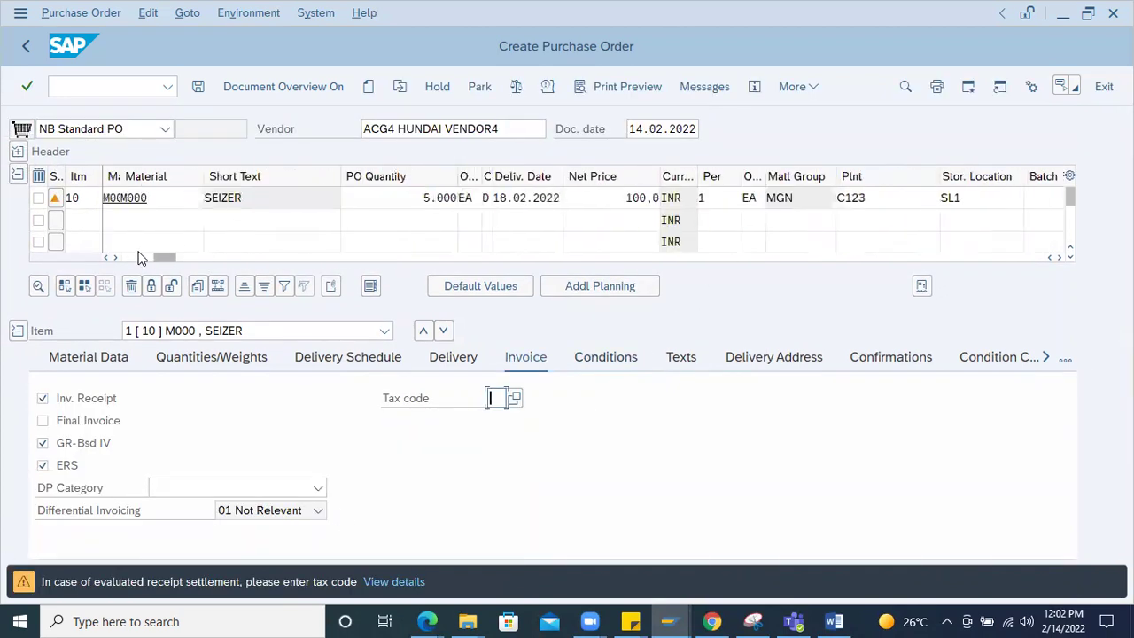
pyautogui.click(634, 198)
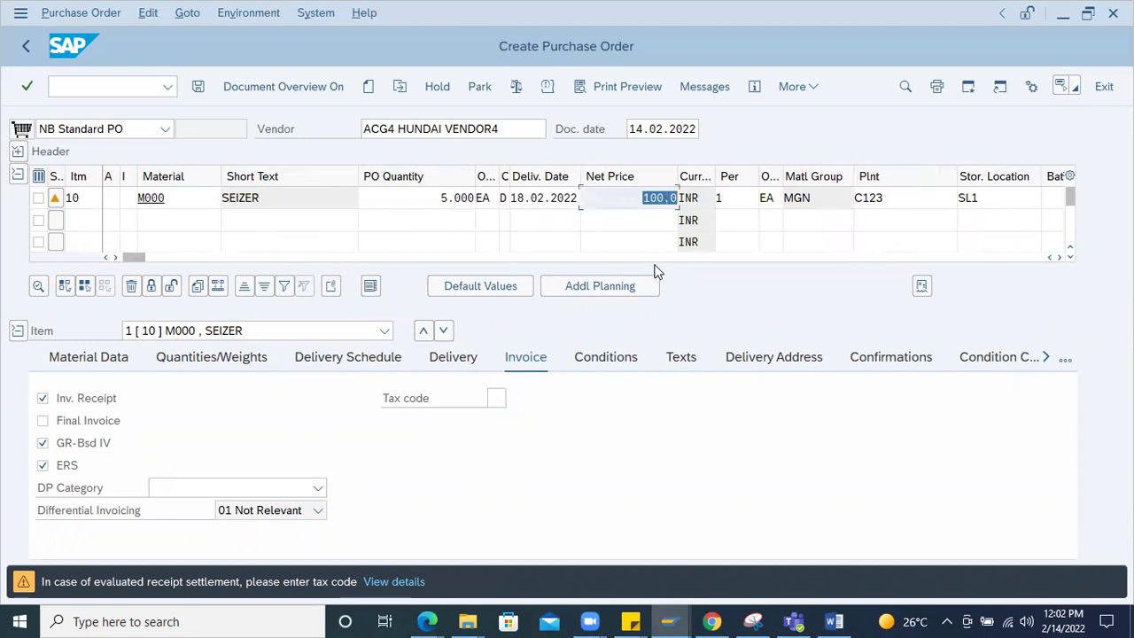
pyautogui.click(637, 198)
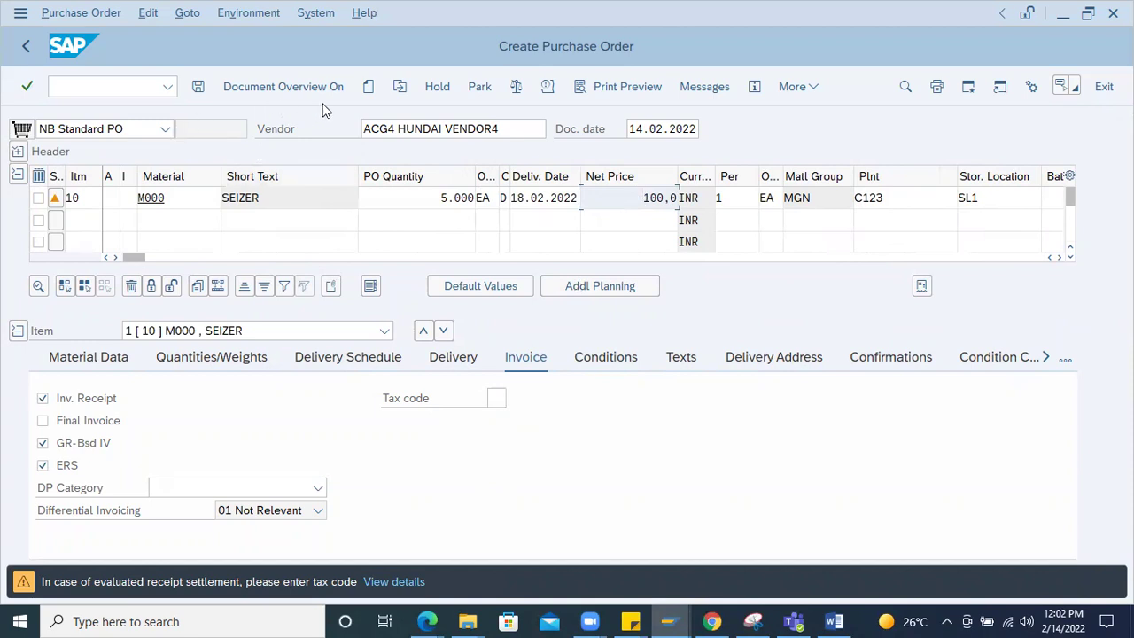
# Run the check on the purchase order and look at item 10's tax code in its invoice data.
pyautogui.click(516, 86)
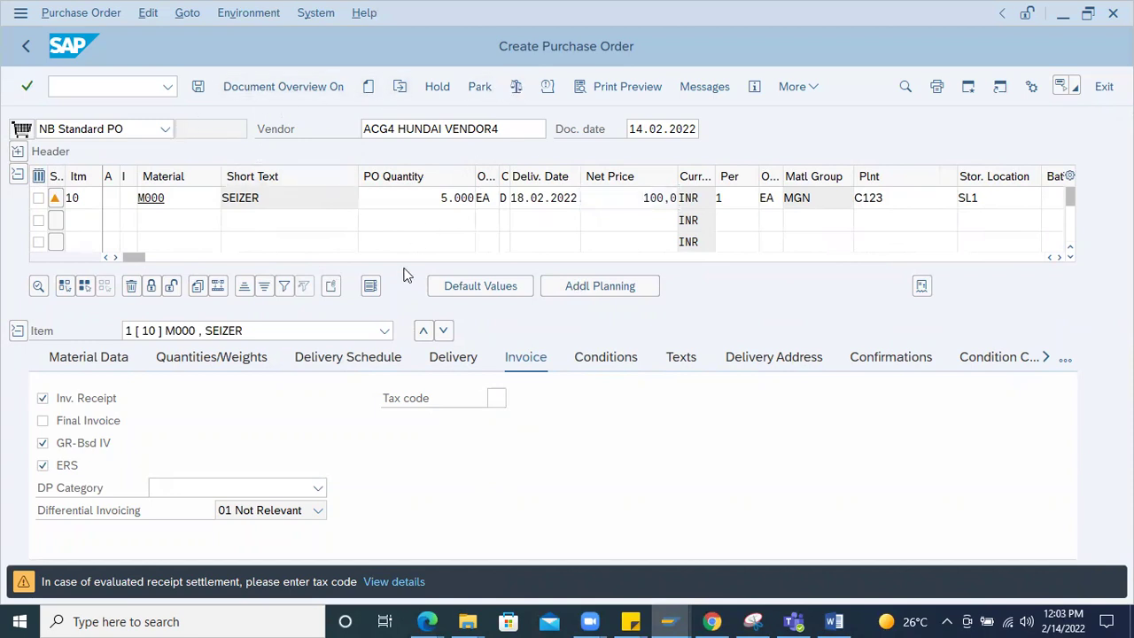
pyautogui.click(53, 544)
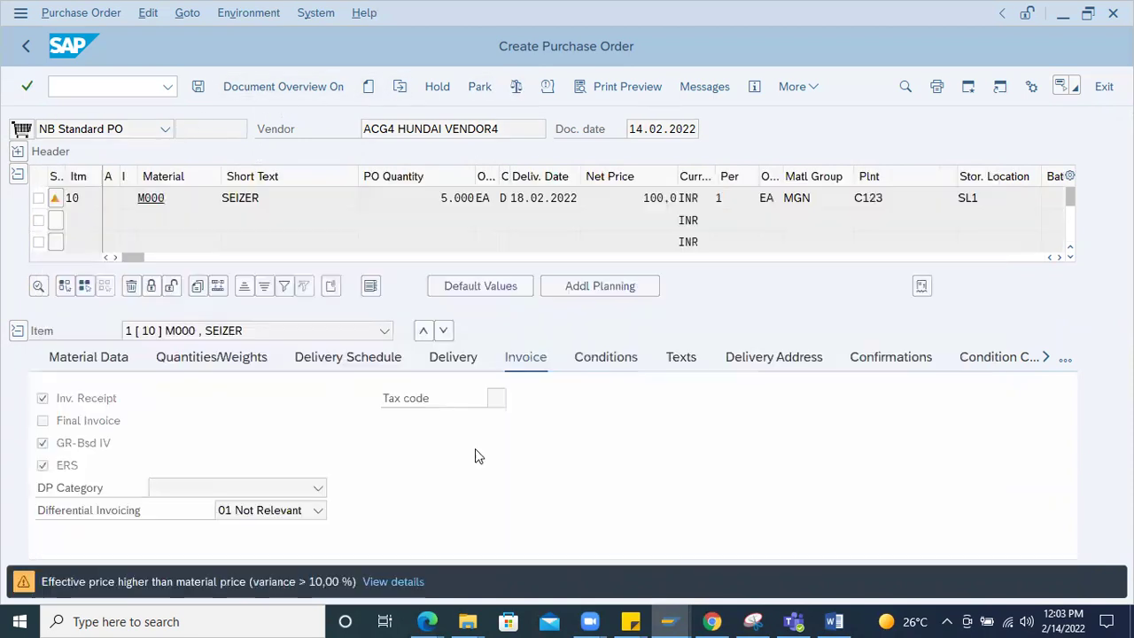
pyautogui.click(494, 399)
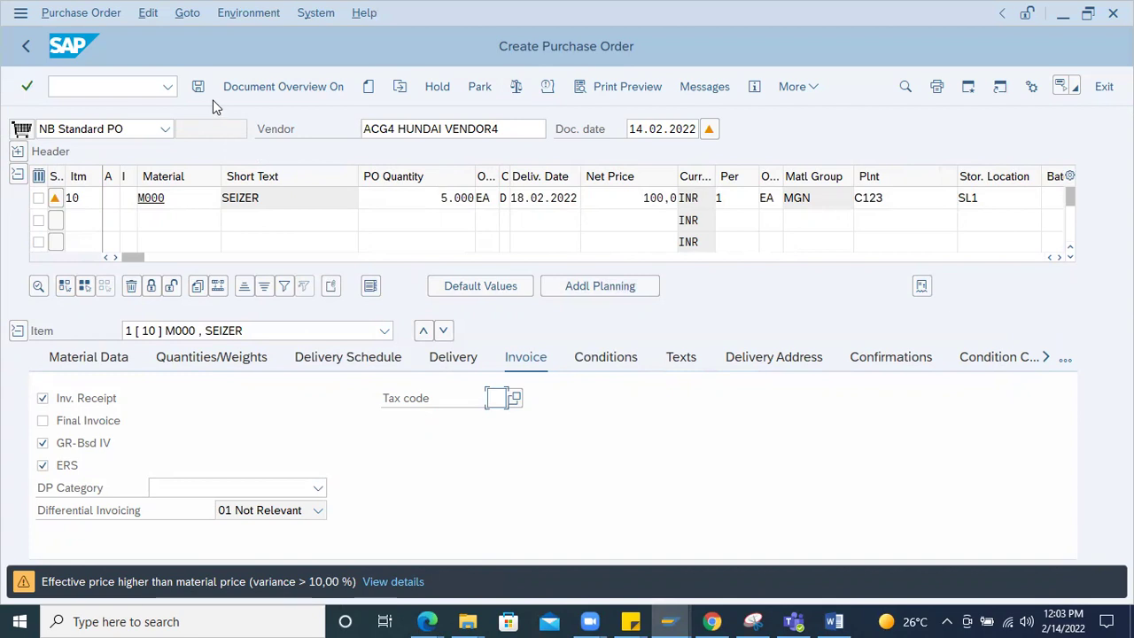
# Expand the header's organizational data and save the purchase order despite the system messages.
pyautogui.click(17, 150)
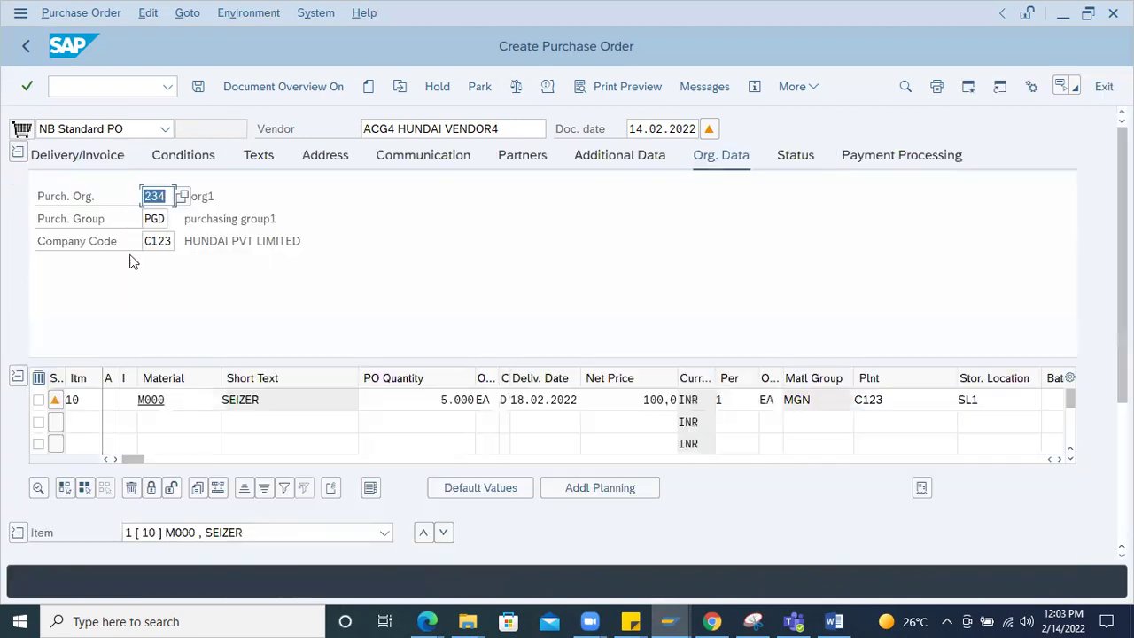
pyautogui.click(199, 85)
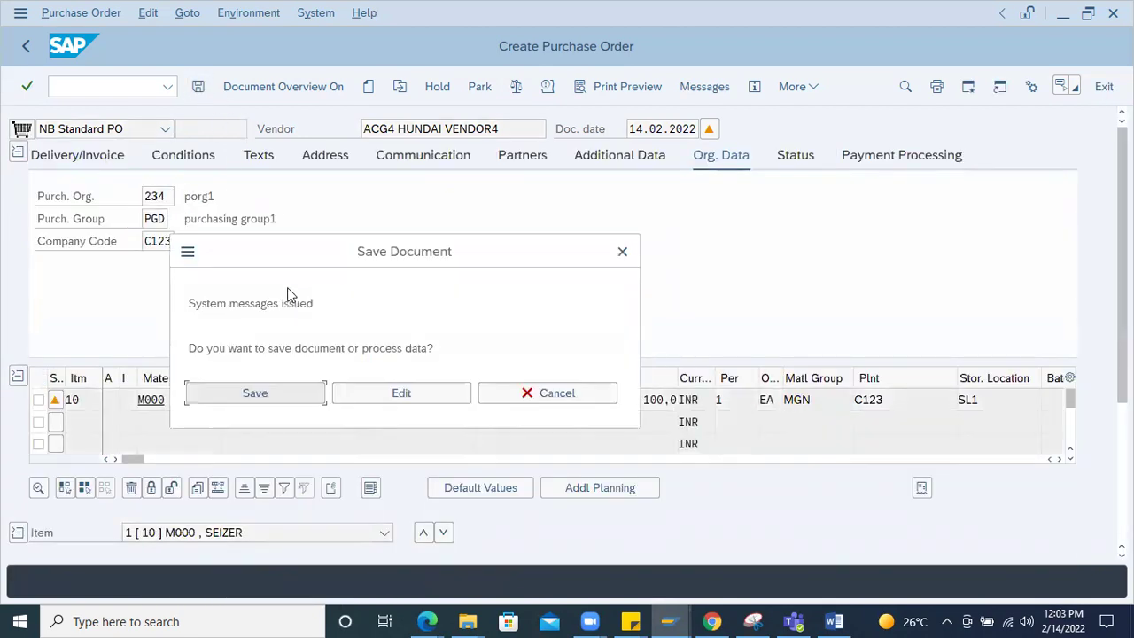
pyautogui.click(287, 394)
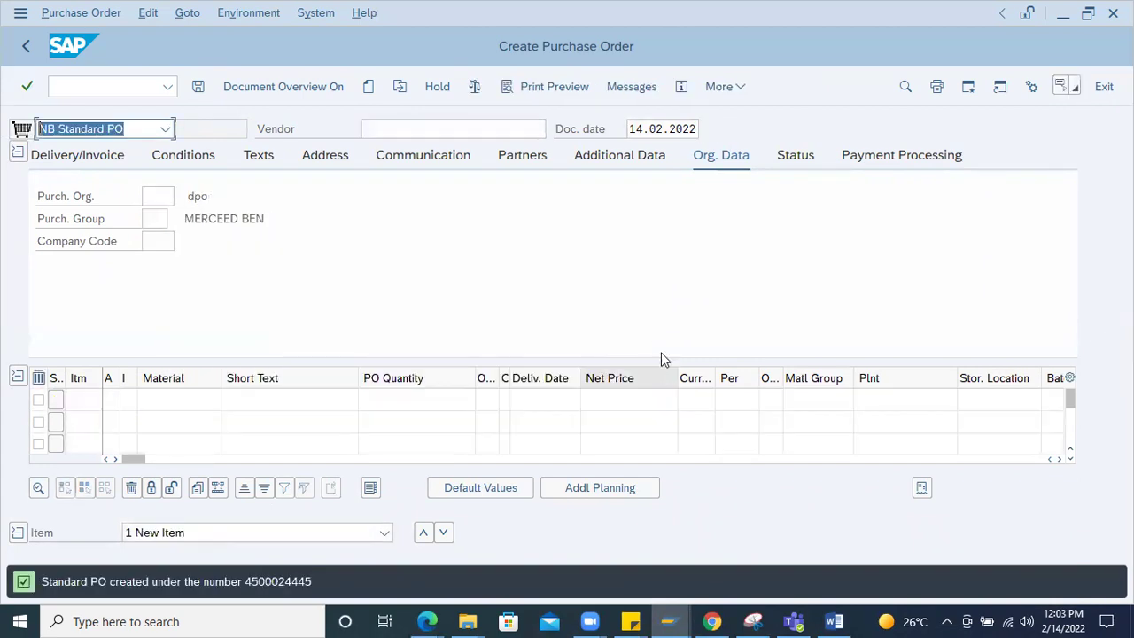
# Display the details of the creation message and copy the new purchase order's number.
pyautogui.doubleClick(228, 585)
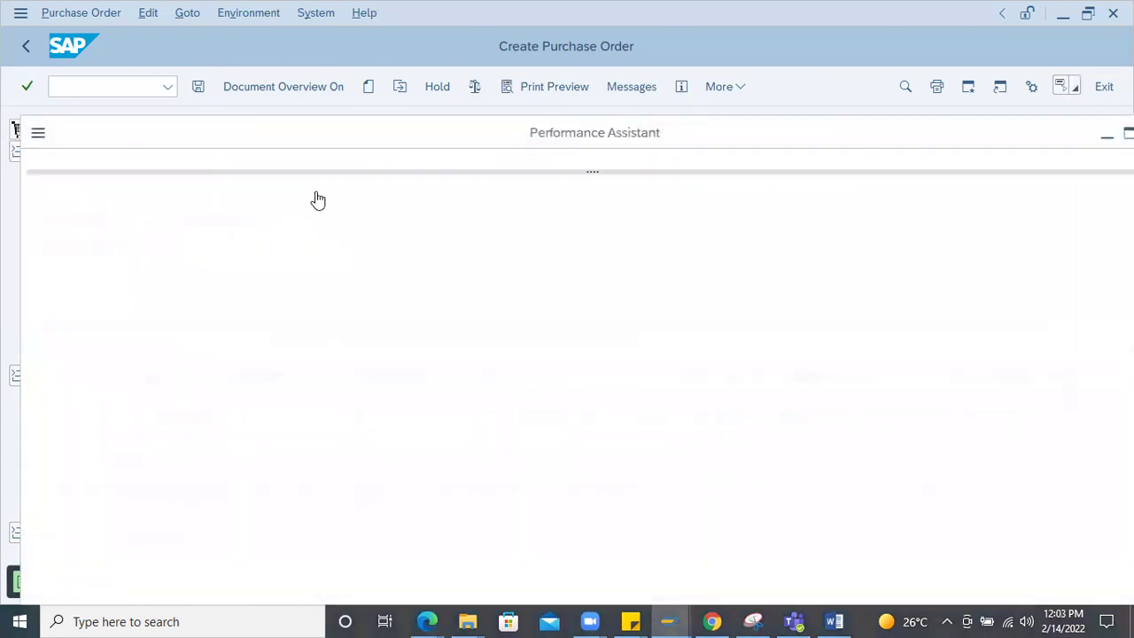
pyautogui.tripleClick(355, 197)
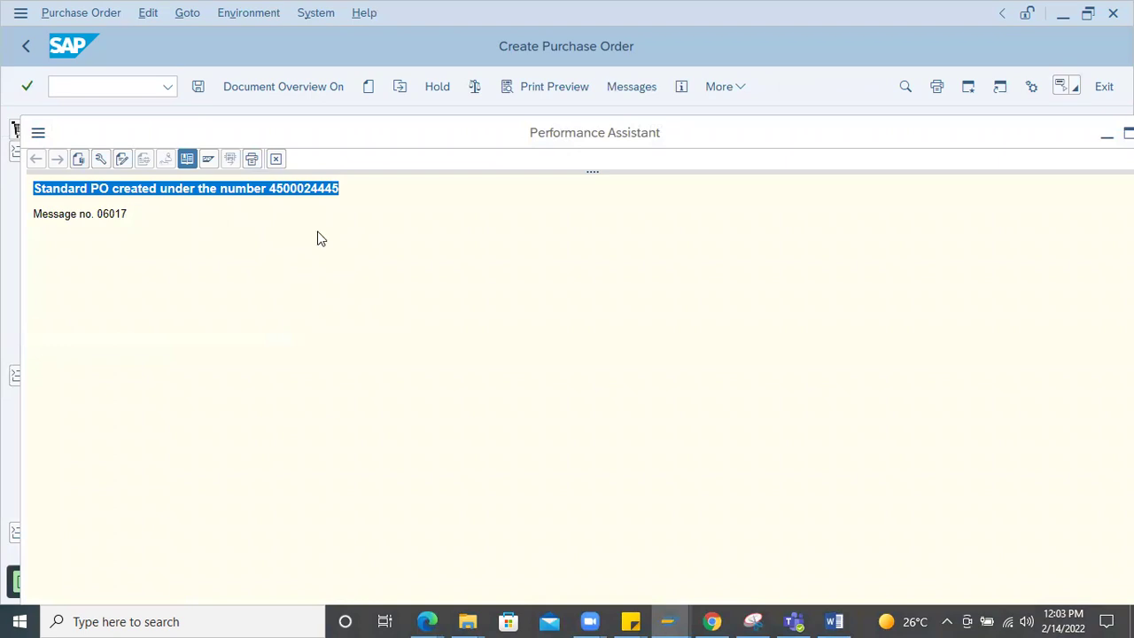
pyautogui.doubleClick(332, 195)
pyautogui.hotkey('ctrl', 'c')
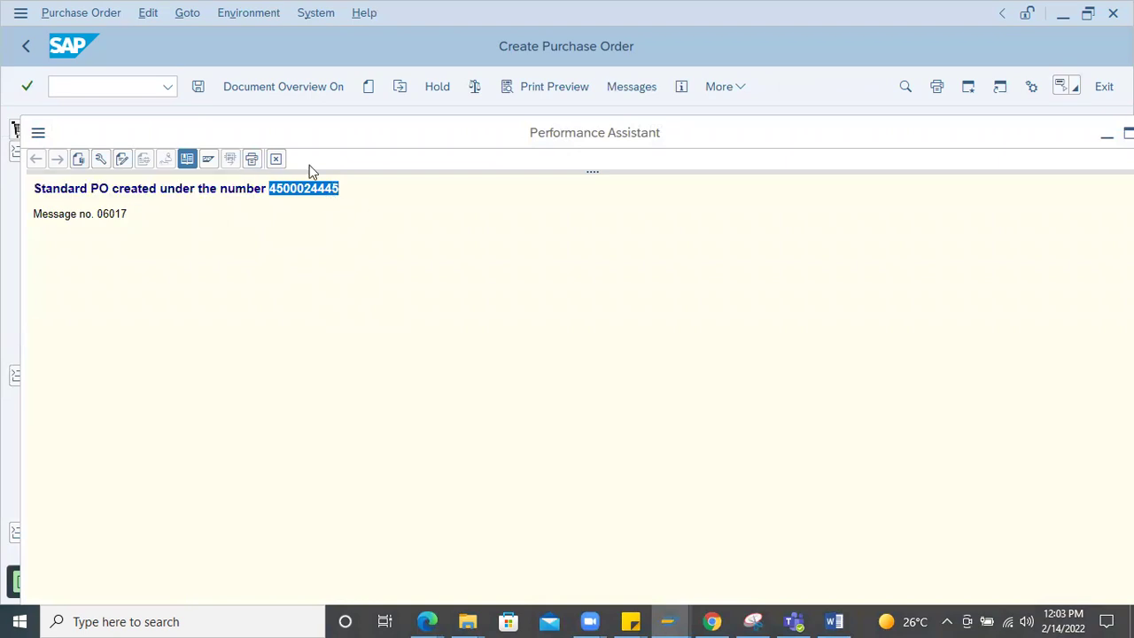
# Close the message details and open the newly created purchase order by its copied number.
pyautogui.click(277, 163)
pyautogui.click(400, 86)
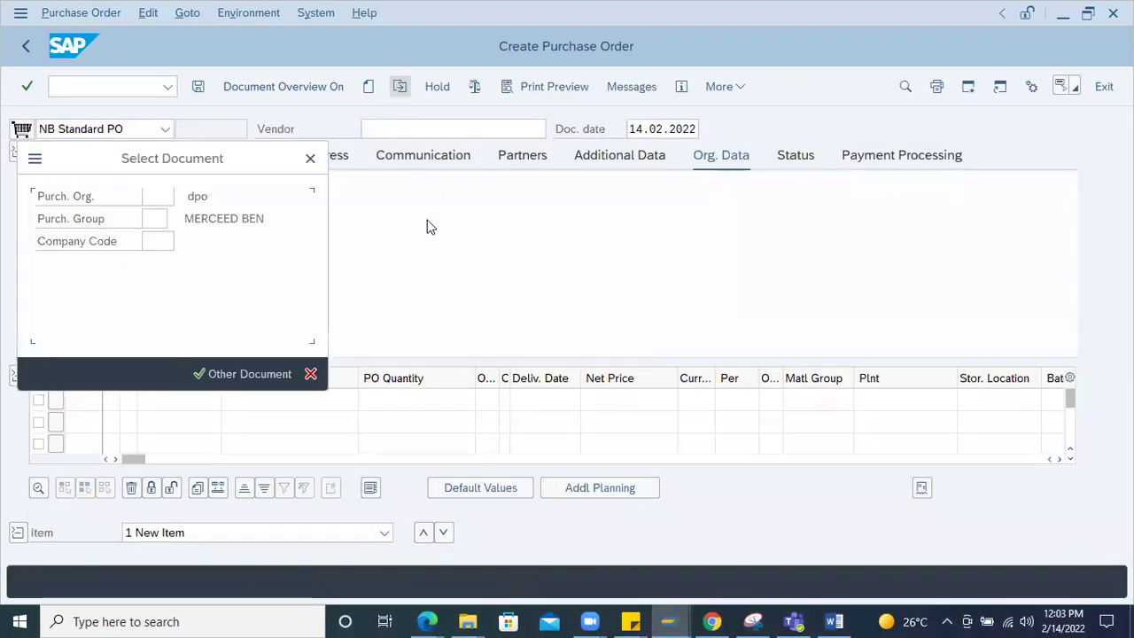
pyautogui.hotkey('ctrl', 'v')
pyautogui.press('Return')
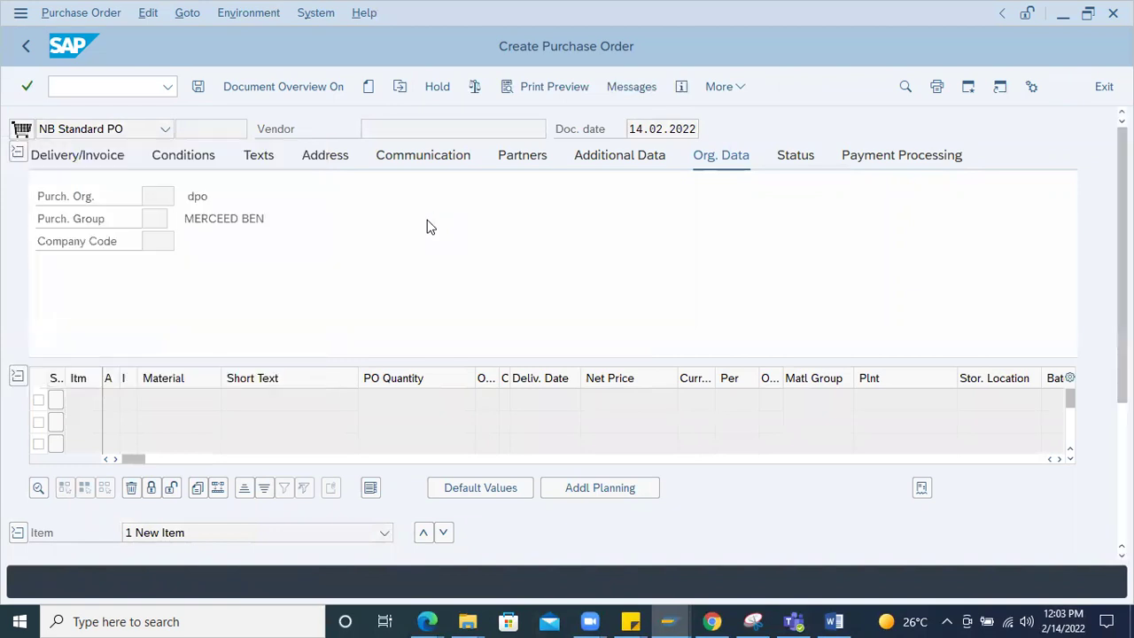
pyautogui.scroll(3, 499, 266)
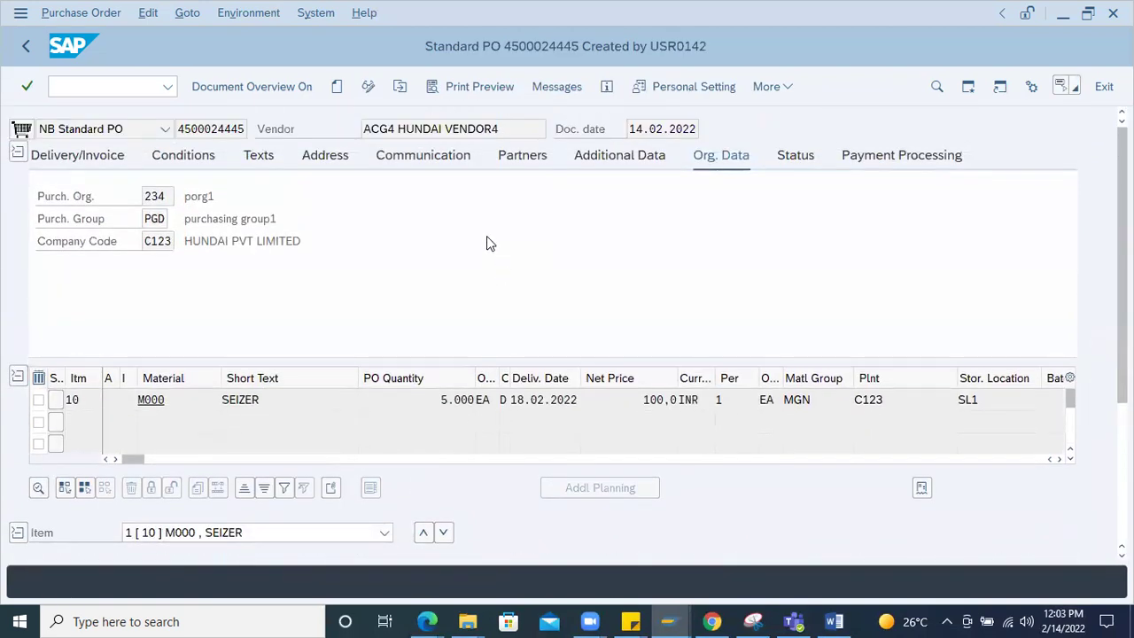
# Copy the purchase order number from the document header.
pyautogui.click(128, 86)
pyautogui.doubleClick(239, 128)
pyautogui.hotkey('ctrl', 'c')
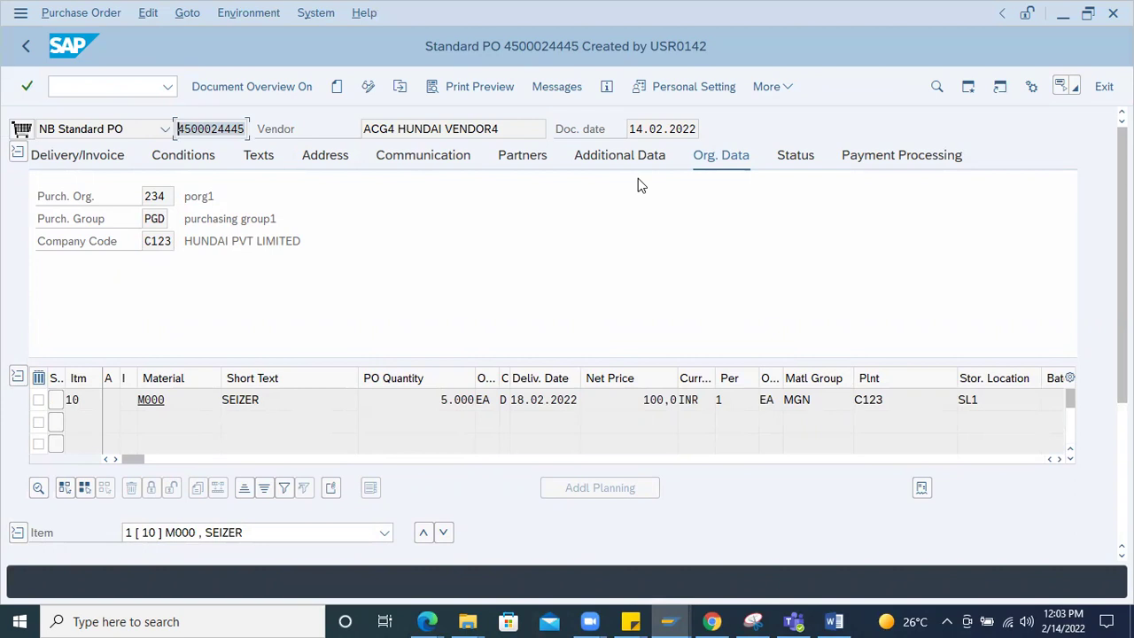
# Call transaction /nme23n and start creating a new purchase order from there.
pyautogui.click(117, 83)
pyautogui.write('/')
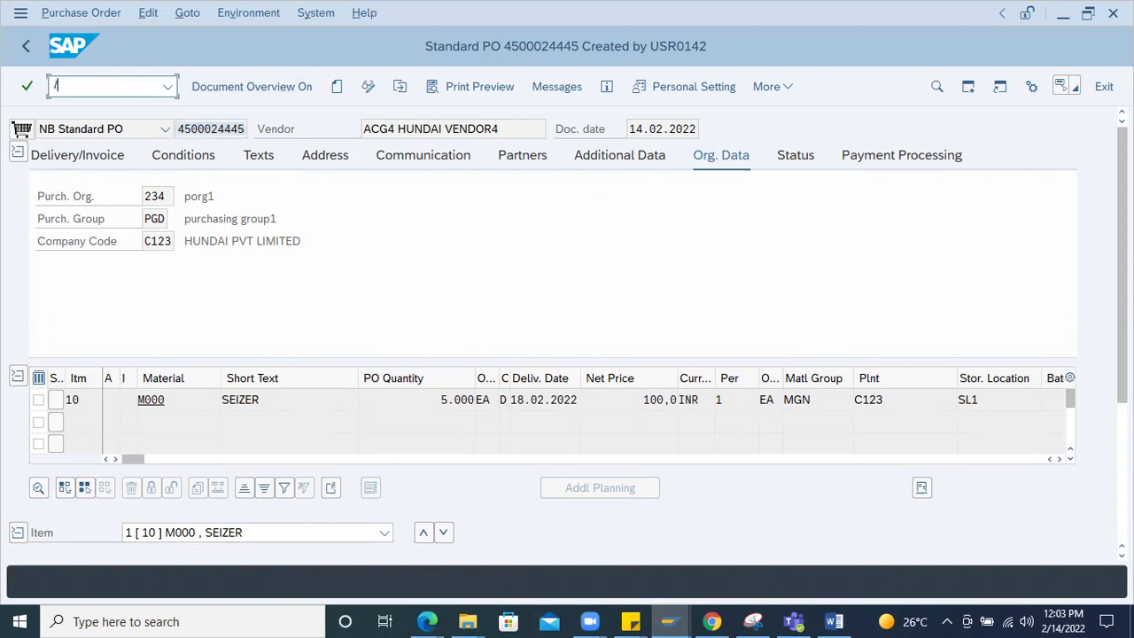
pyautogui.write('nme23n')
pyautogui.press('Return')
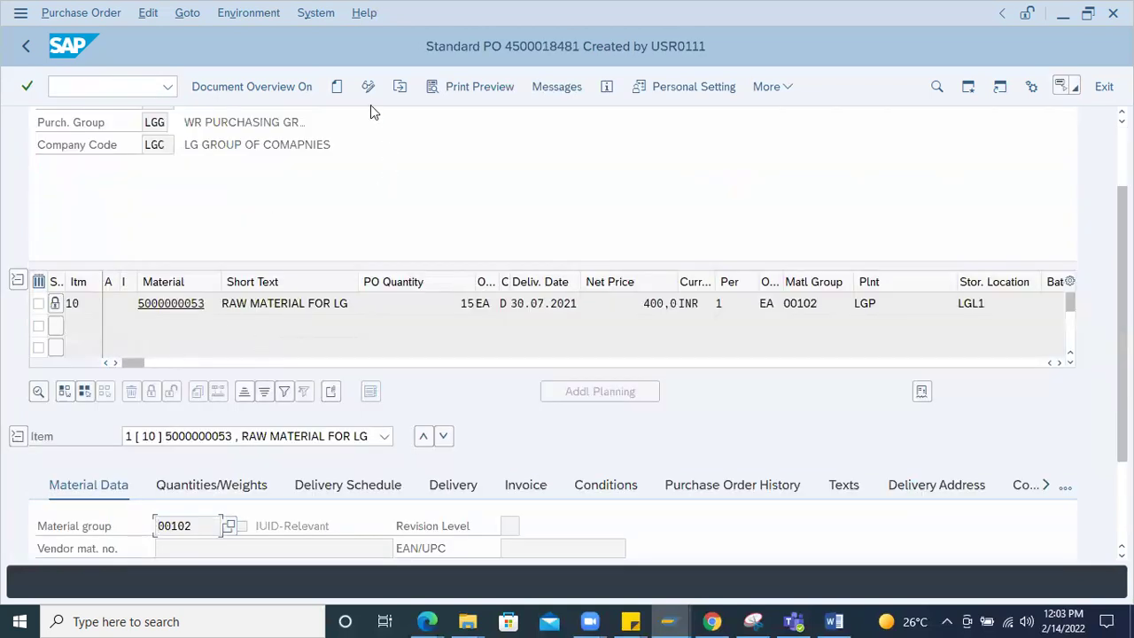
pyautogui.click(337, 86)
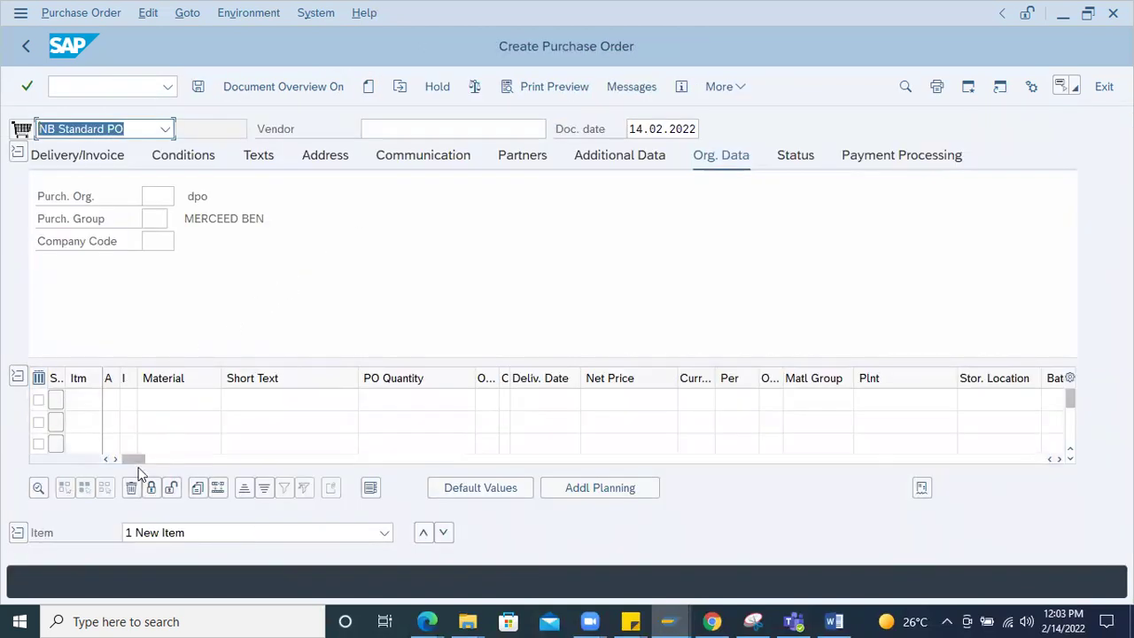
# Reference the copied purchase order with item 10 as purchasing document in the first item row and save the new standard purchase order.
pyautogui.moveTo(160, 459); pyautogui.dragTo(605, 493)
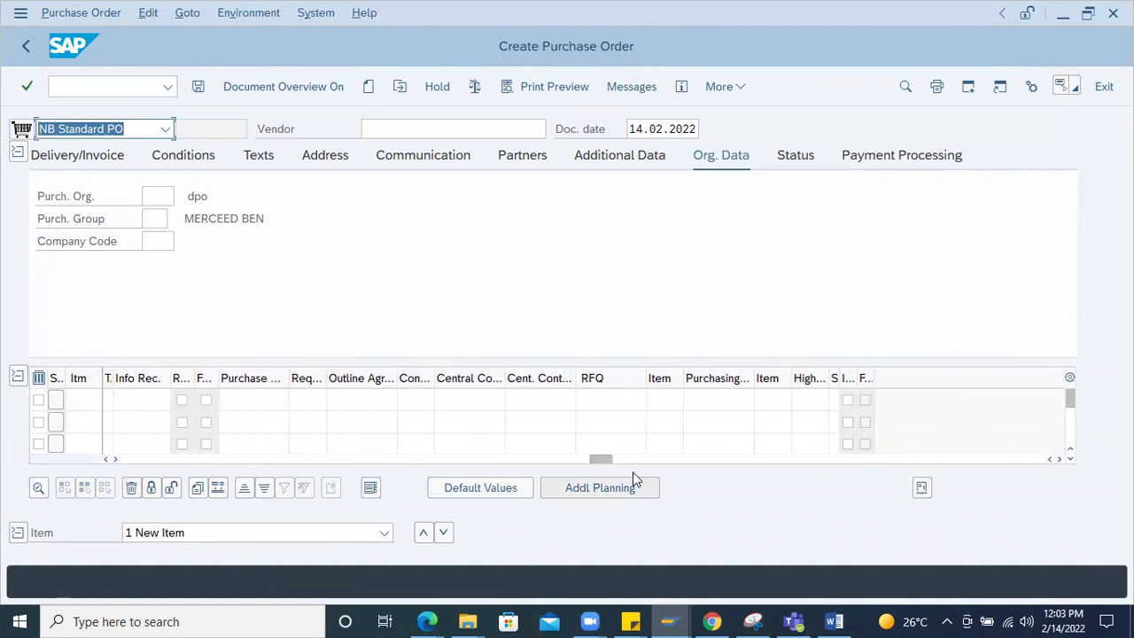
pyautogui.click(704, 400)
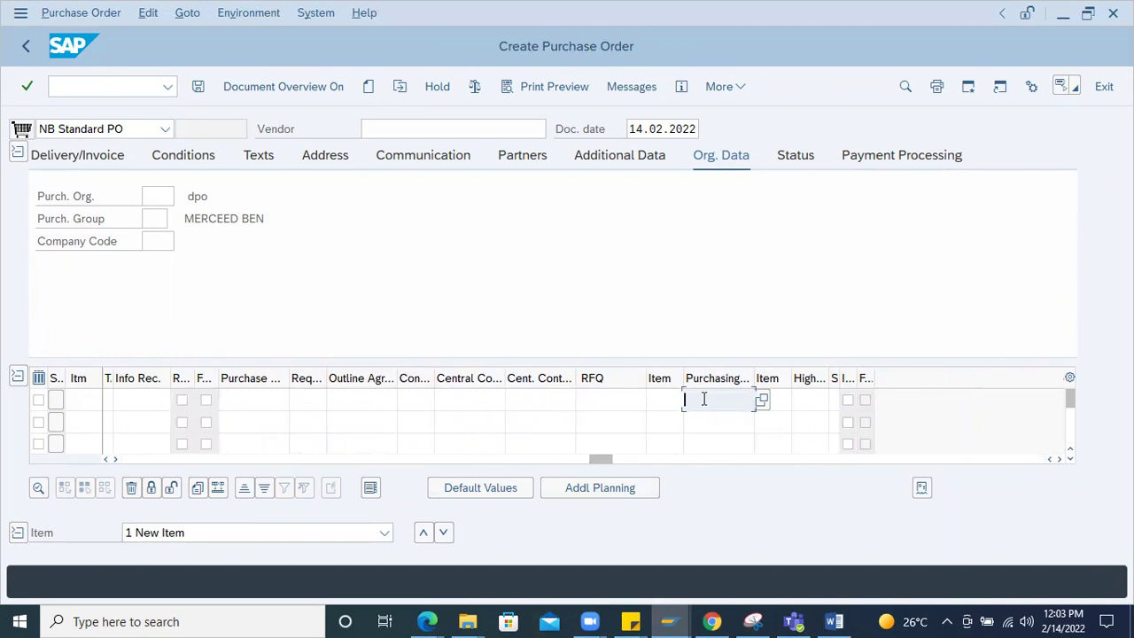
pyautogui.hotkey('ctrl', 'v')
pyautogui.click(777, 397)
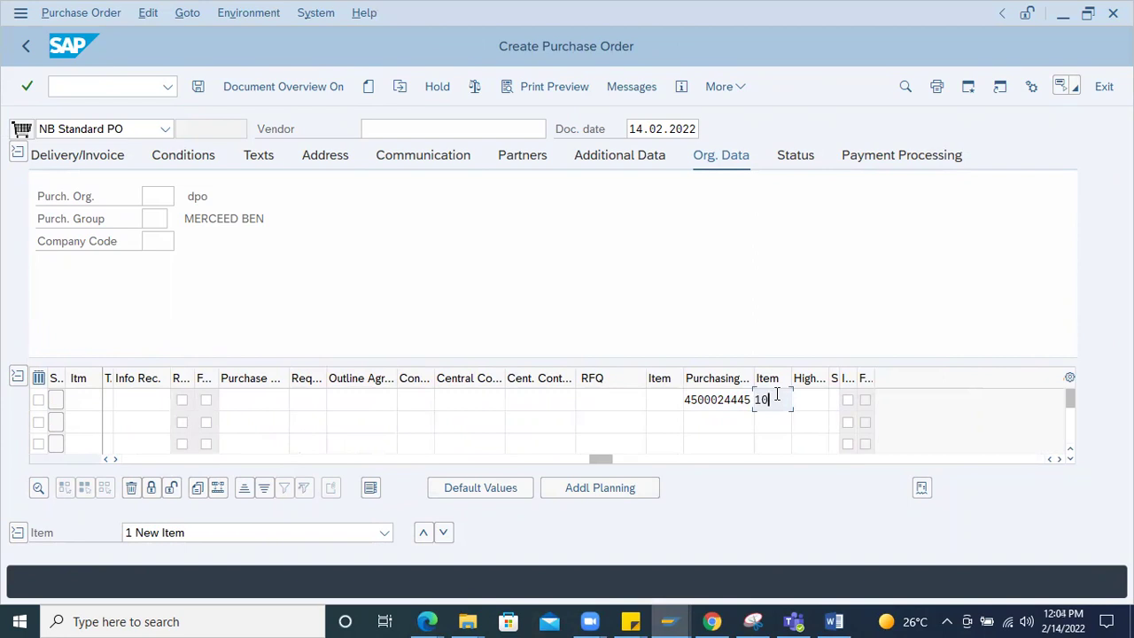
pyautogui.moveTo(777, 395); pyautogui.dragTo(706, 379)
pyautogui.click(774, 424)
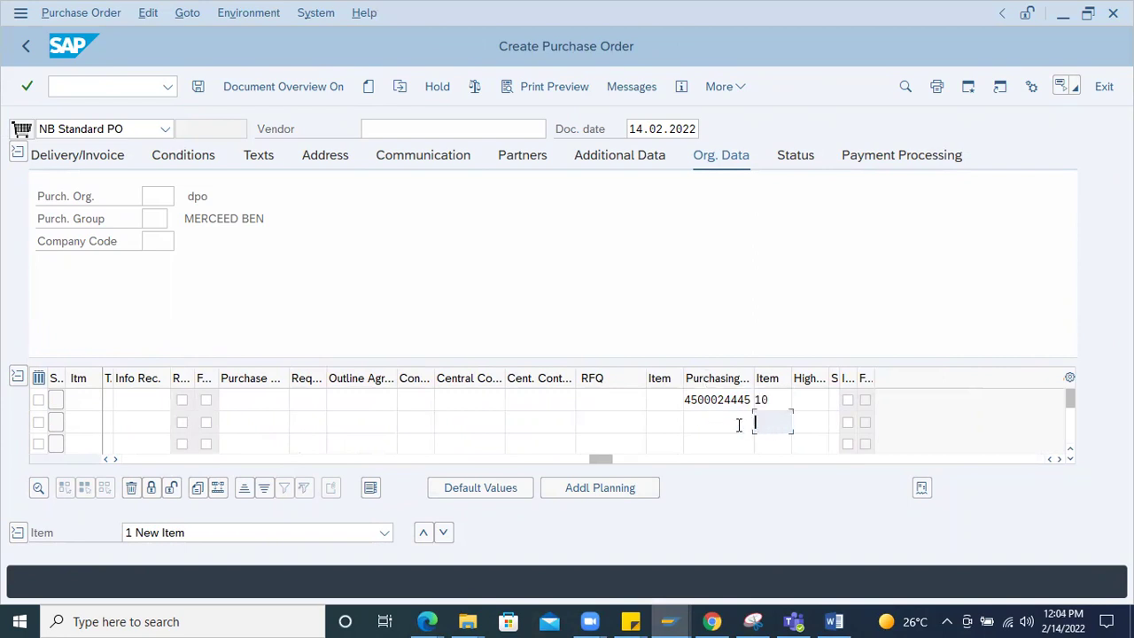
pyautogui.click(780, 399)
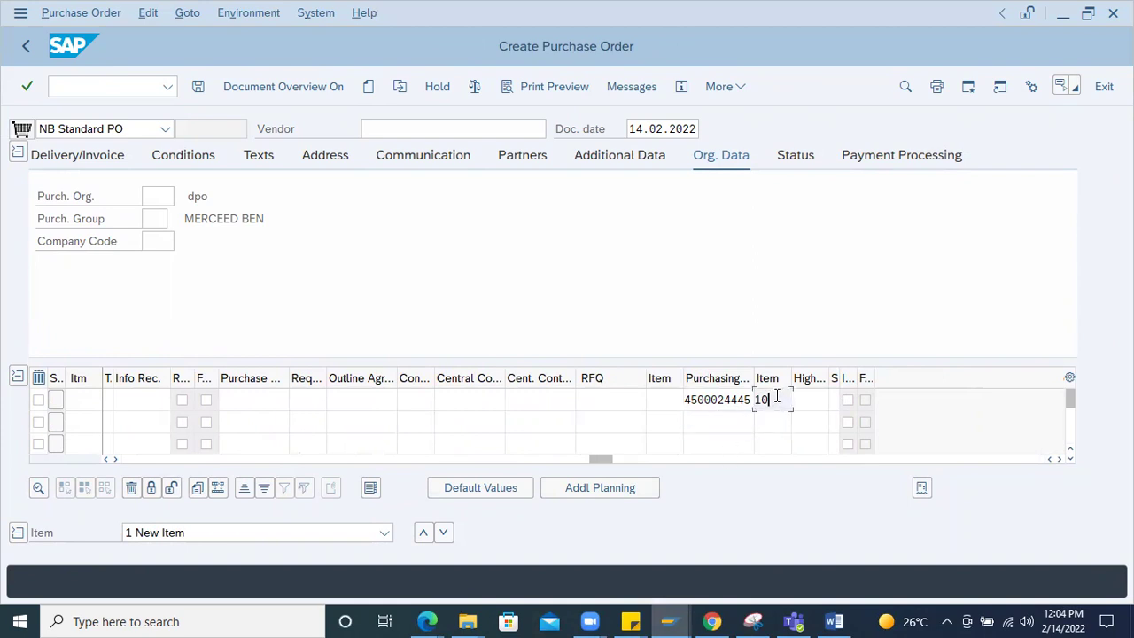
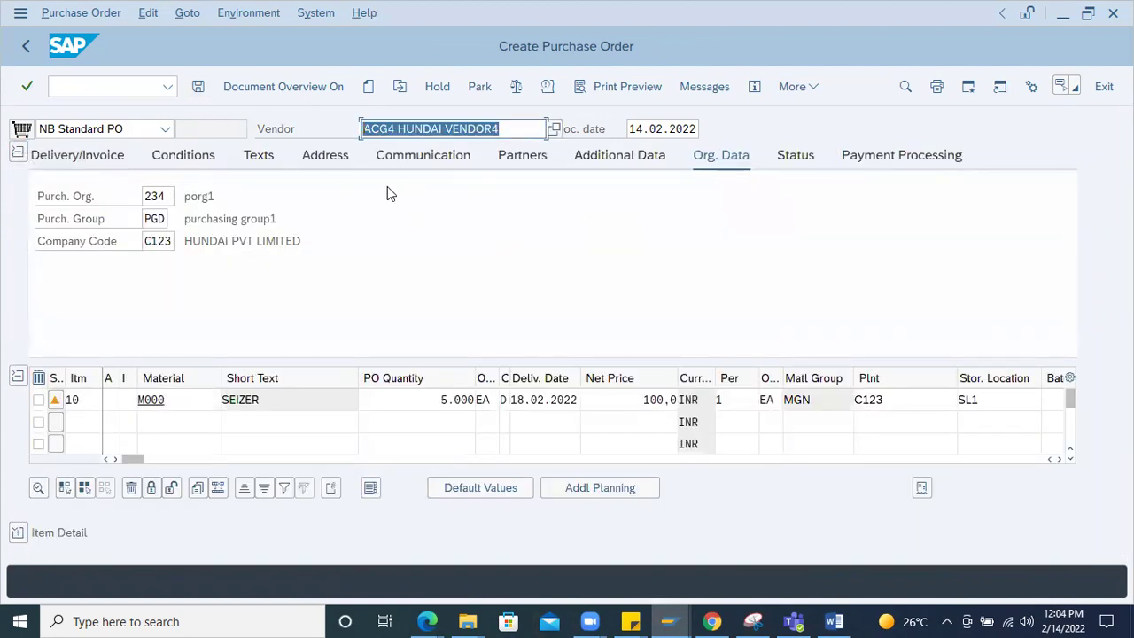
pyautogui.click(199, 86)
pyautogui.click(260, 391)
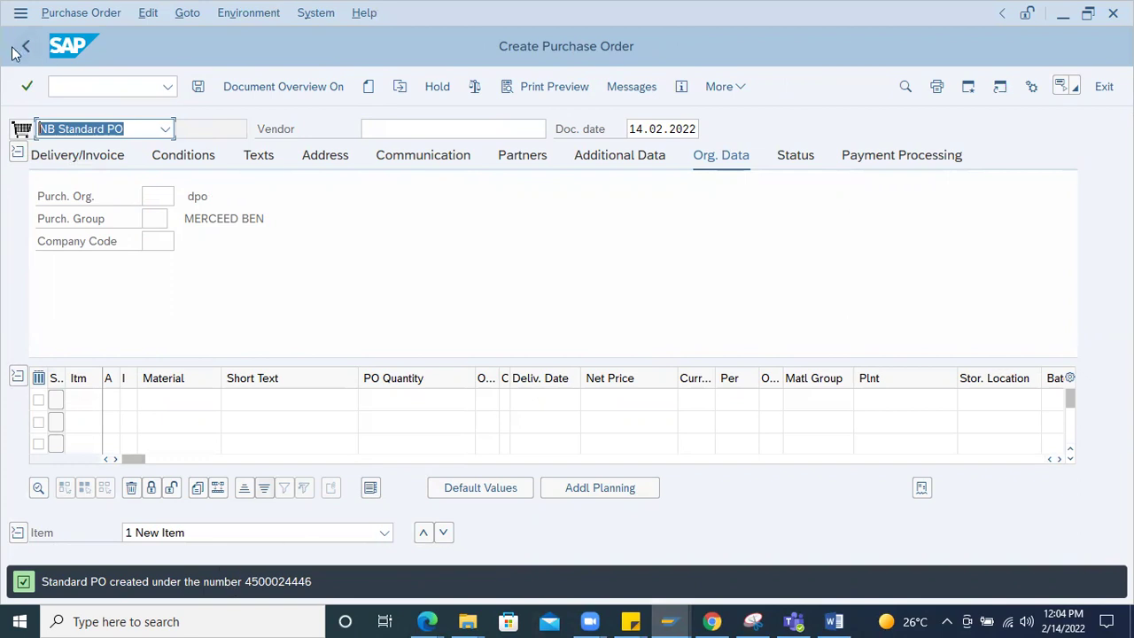
# Call transaction /nme2n and set the document date to 14.02.2022 as selection criterion.
pyautogui.click(93, 89)
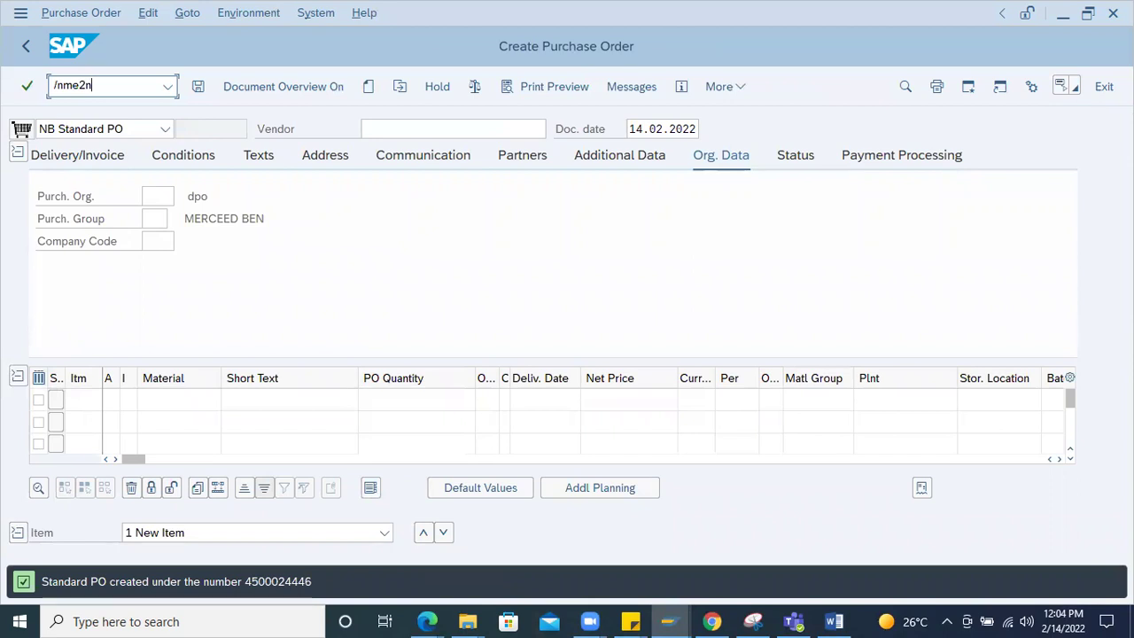
pyautogui.press('Return')
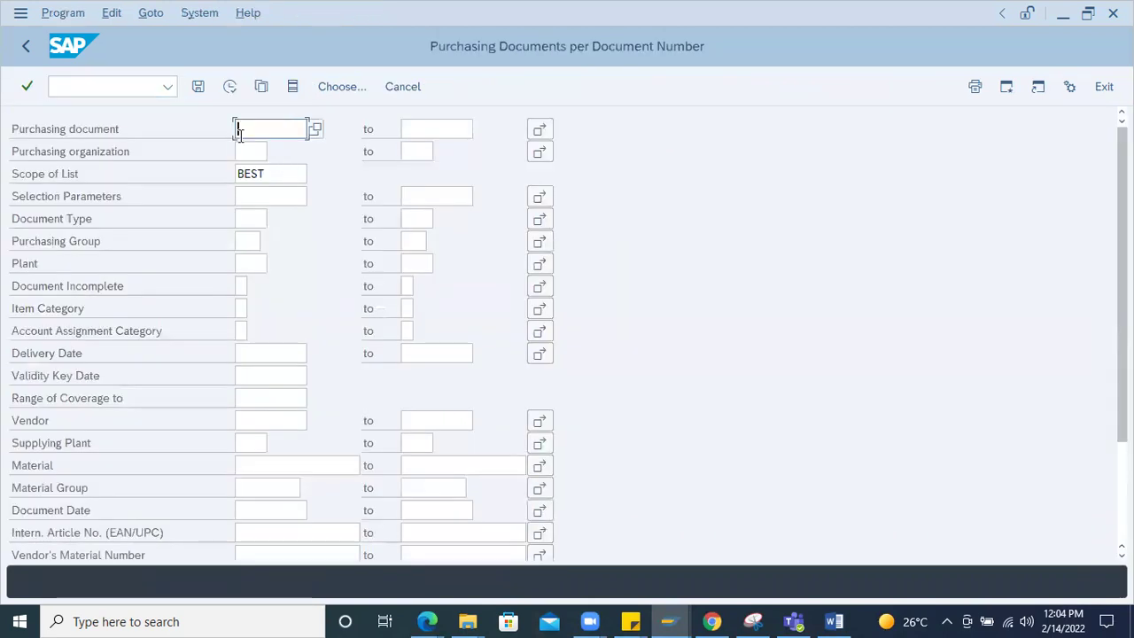
pyautogui.scroll(-1, 279, 451)
pyautogui.click(278, 477)
pyautogui.click(278, 498)
pyautogui.click(313, 498)
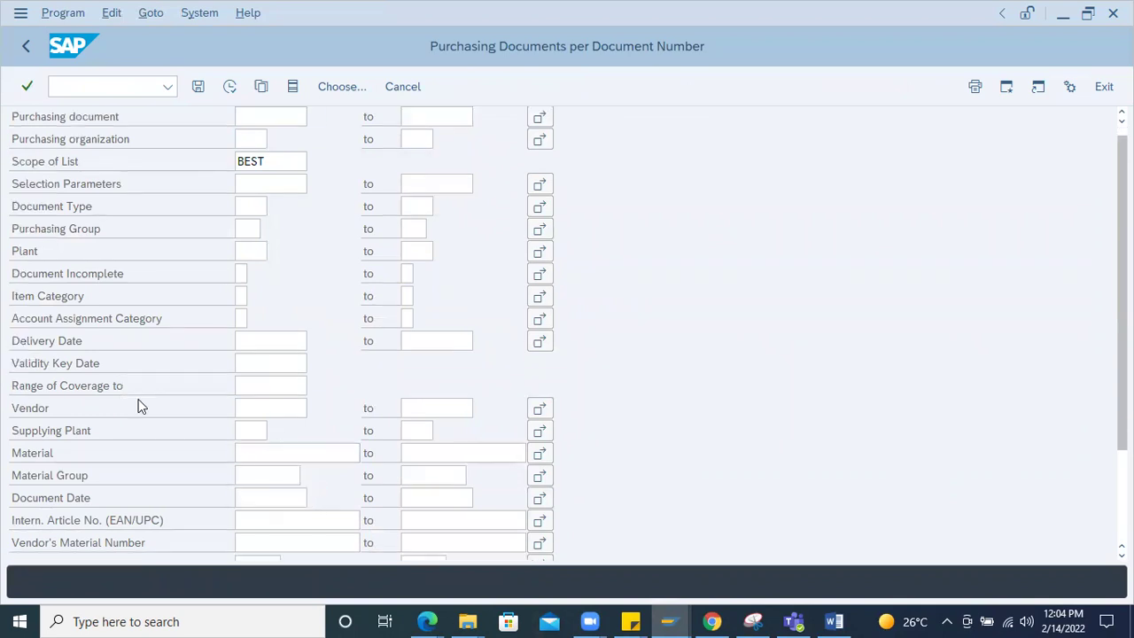
pyautogui.doubleClick(190, 399)
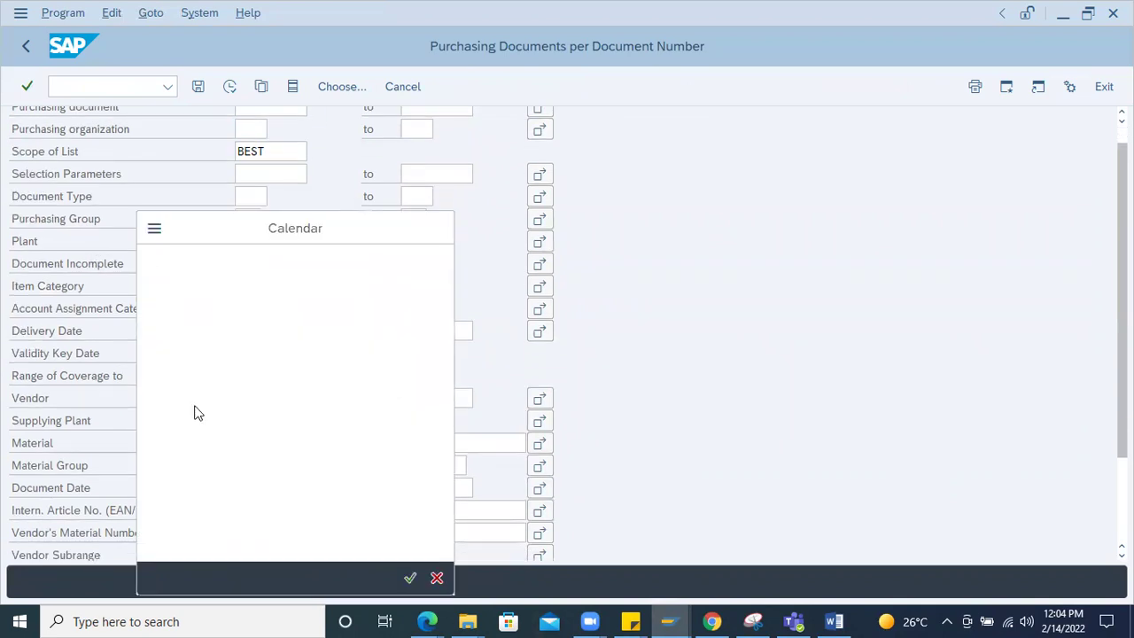
pyautogui.scroll(1, 567, 372)
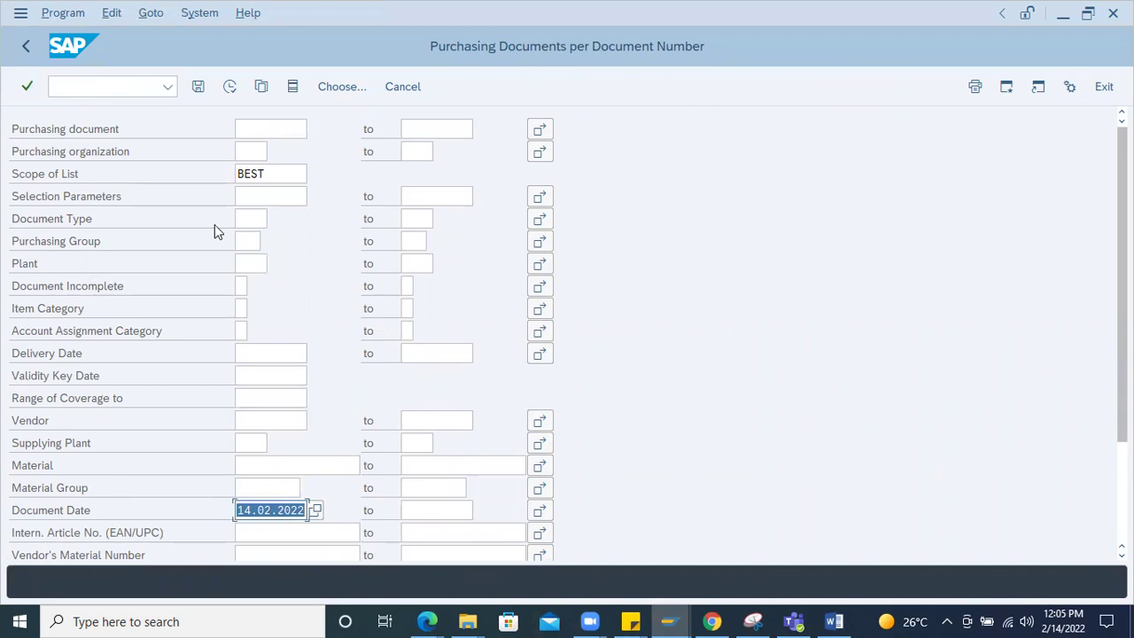
pyautogui.click(252, 151)
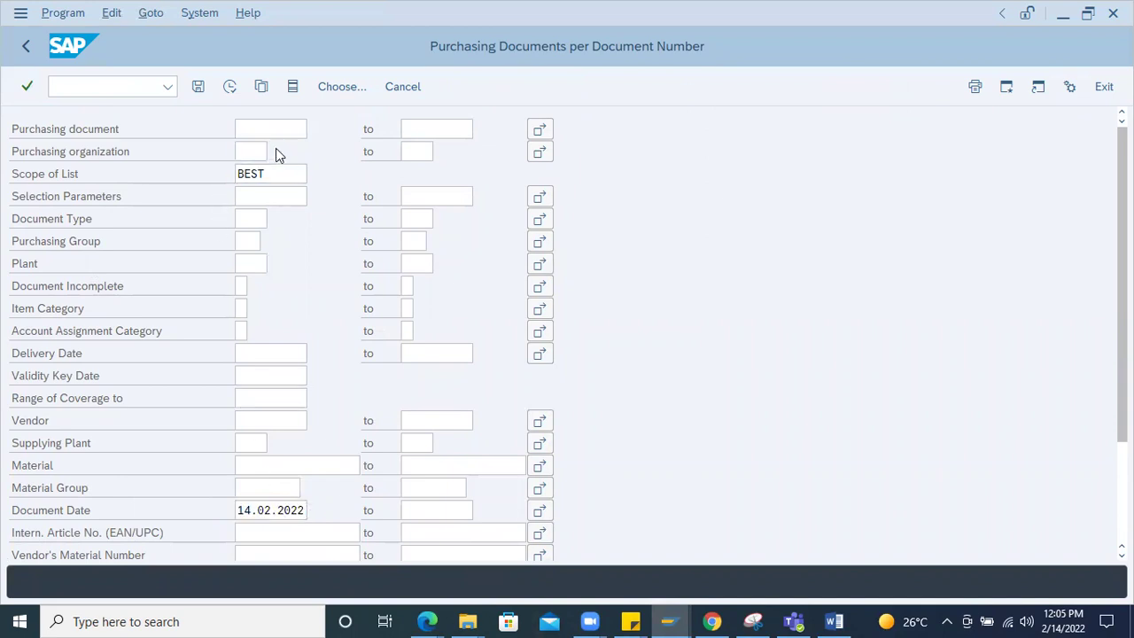
pyautogui.click(275, 152)
pyautogui.click(643, 155)
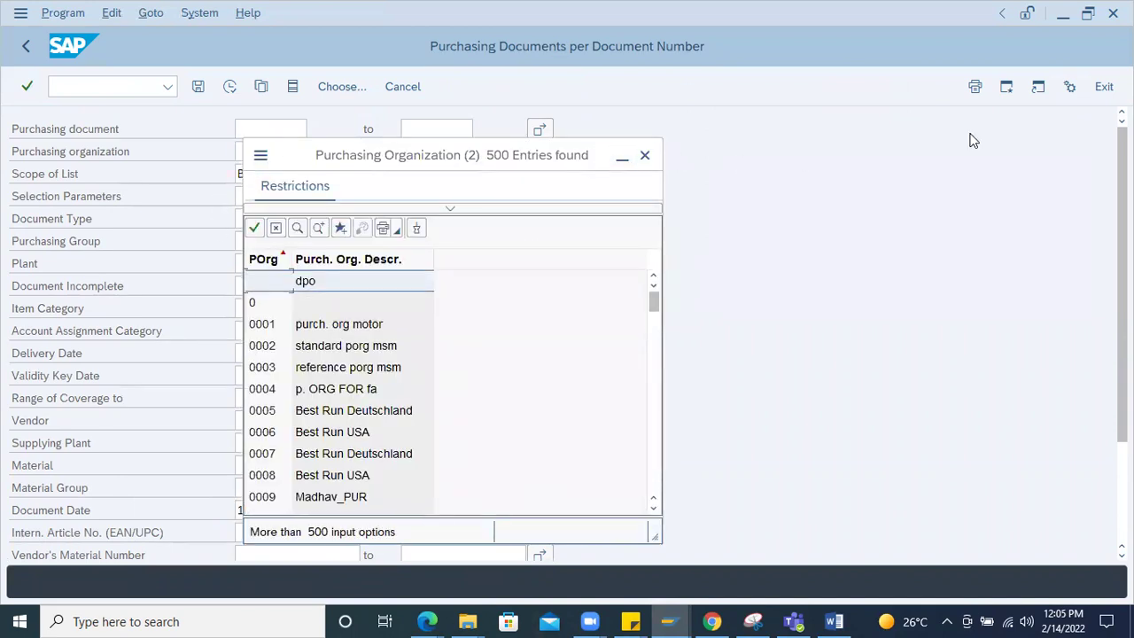
# Display the latest purchase order with ME23N in a separate session and check its purchasing organization.
pyautogui.click(60, 85)
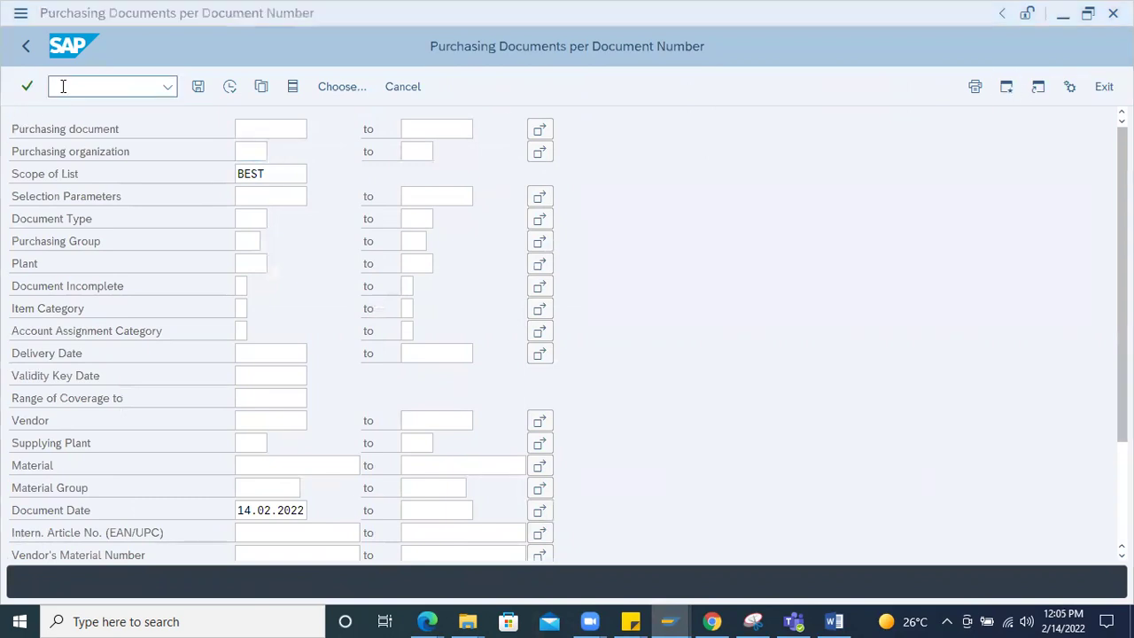
pyautogui.press('F3')
pyautogui.write('me23n')
pyautogui.press('Return')
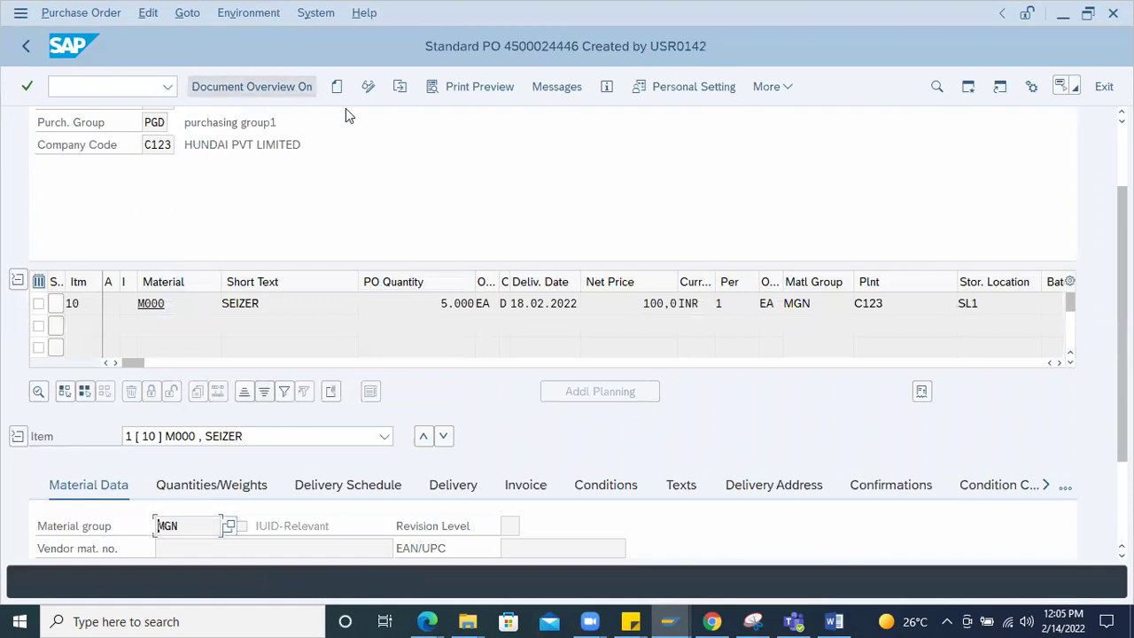
pyautogui.scroll(1, 239, 196)
pyautogui.moveTo(170, 124); pyautogui.dragTo(93, 133)
pyautogui.click(93, 133)
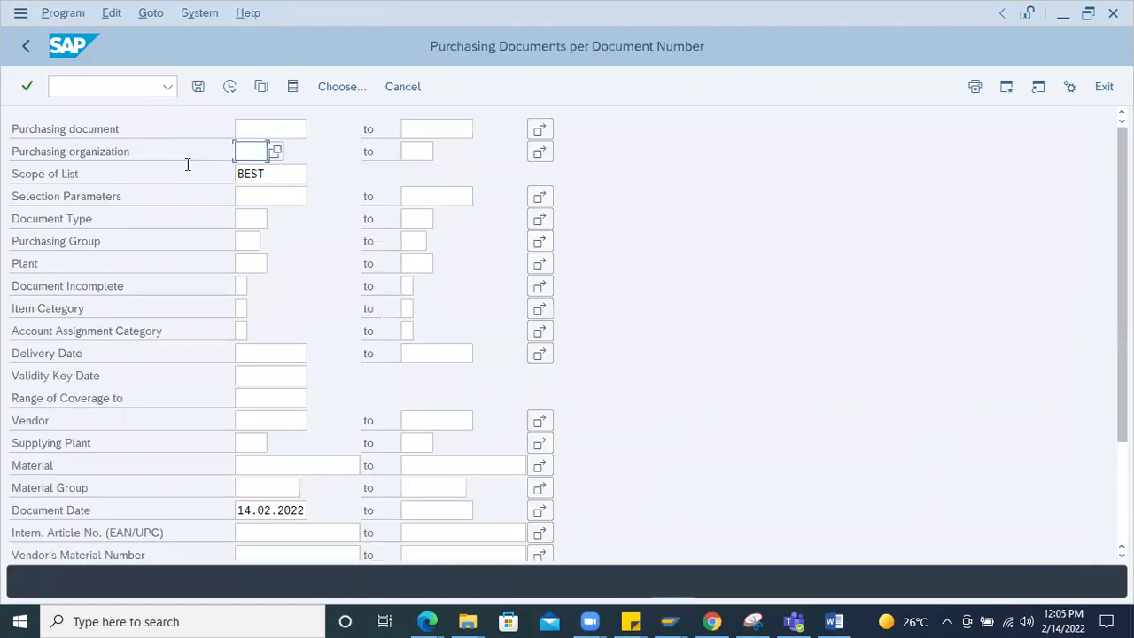
# Restrict the purchasing document list to purchasing organization 234 and execute the report.
pyautogui.click(249, 151)
pyautogui.write('234')
pyautogui.click(230, 87)
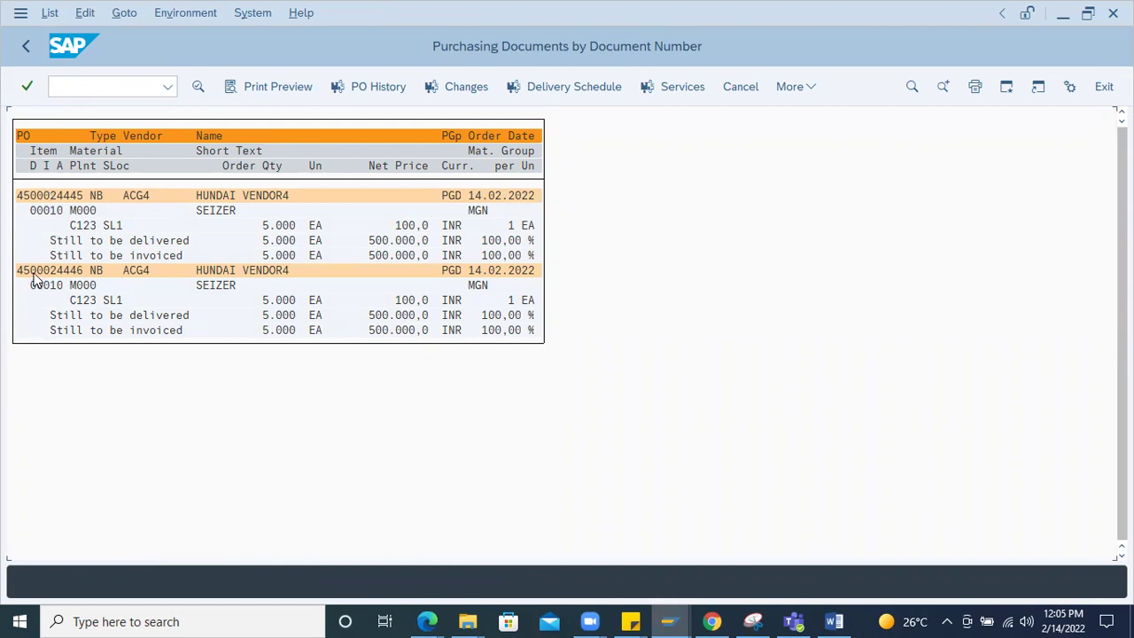
# Return to the report's selection screen and examine the available selection criteria, such as plant, purchasing group, document type and delivery date.
pyautogui.click(26, 45)
pyautogui.click(239, 260)
pyautogui.click(244, 237)
pyautogui.click(246, 218)
pyautogui.click(248, 194)
pyautogui.click(257, 348)
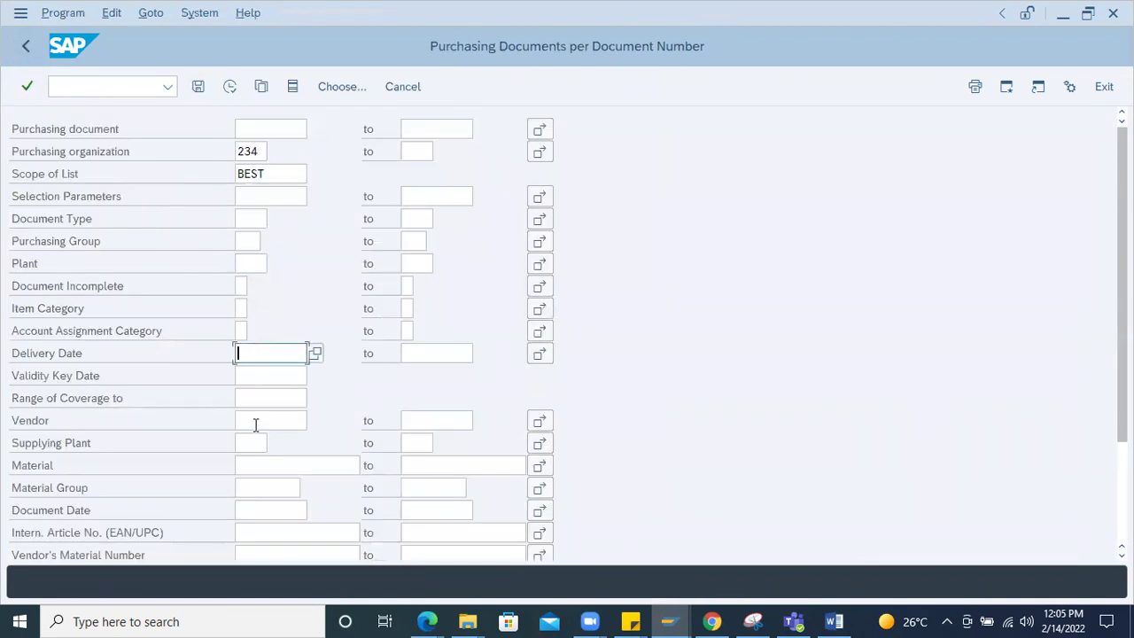
pyautogui.scroll(-3, 238, 453)
pyautogui.scroll(3, 253, 417)
pyautogui.scroll(-3, 274, 322)
pyautogui.scroll(3, 256, 339)
# Show the dynamic selections and add Company Code from the Purchasing Document Header fields as a selection criterion.
pyautogui.click(291, 89)
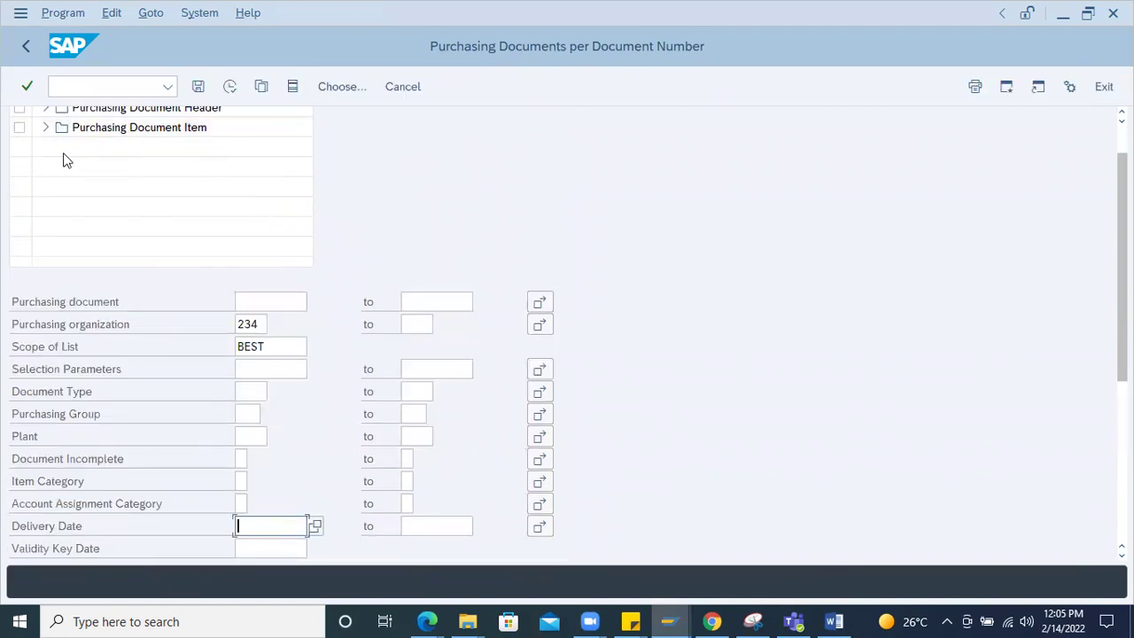
pyautogui.click(45, 108)
pyautogui.scroll(1, 894, 139)
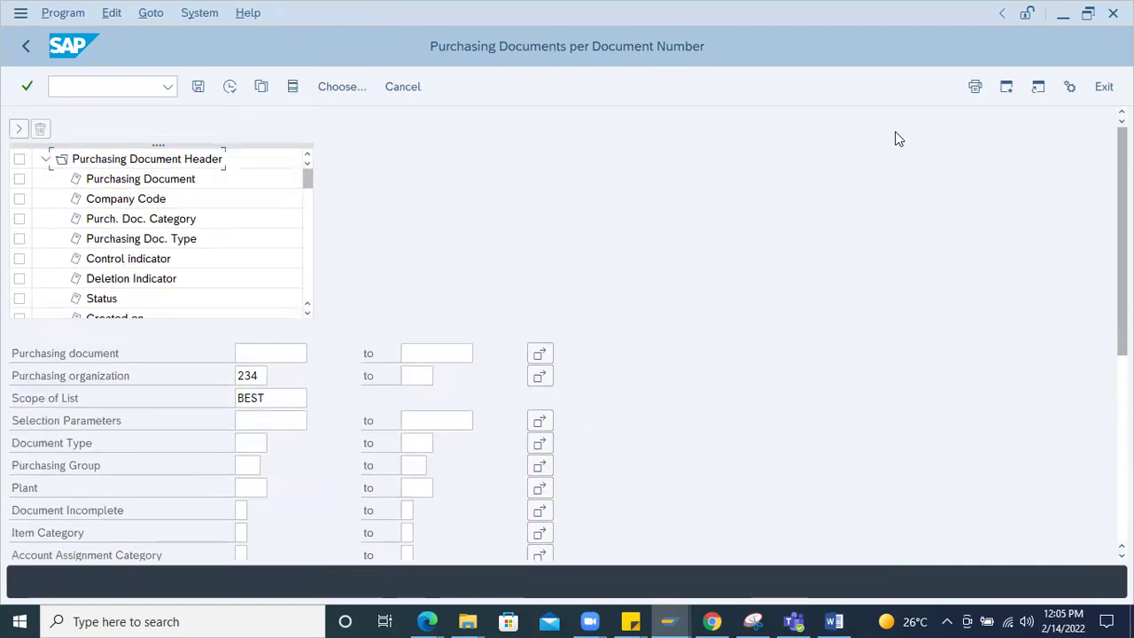
pyautogui.doubleClick(121, 198)
pyautogui.click(570, 121)
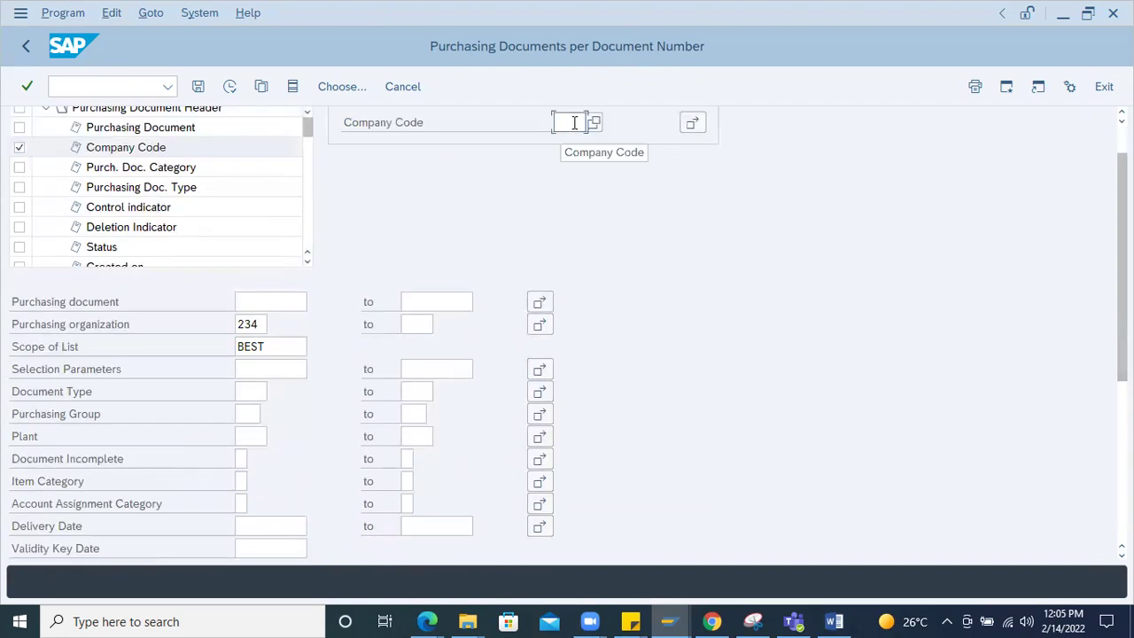
# Add Created by from the Purchasing Document Header fields to the dynamic selections.
pyautogui.scroll(-3, 135, 241)
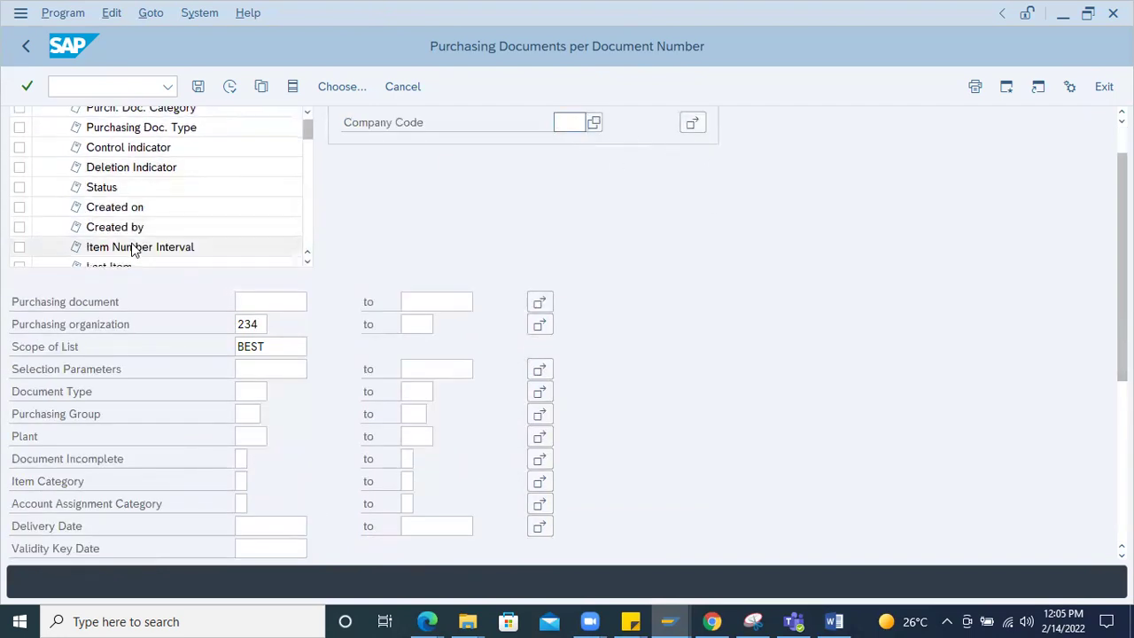
pyautogui.doubleClick(121, 232)
pyautogui.click(563, 152)
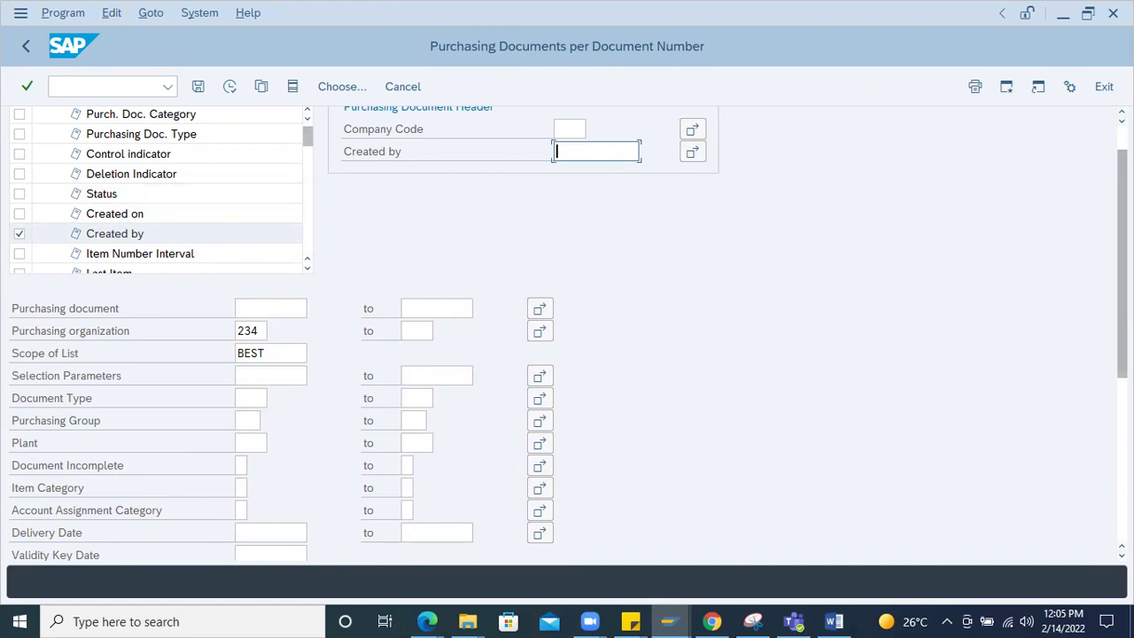
pyautogui.scroll(1, 532, 221)
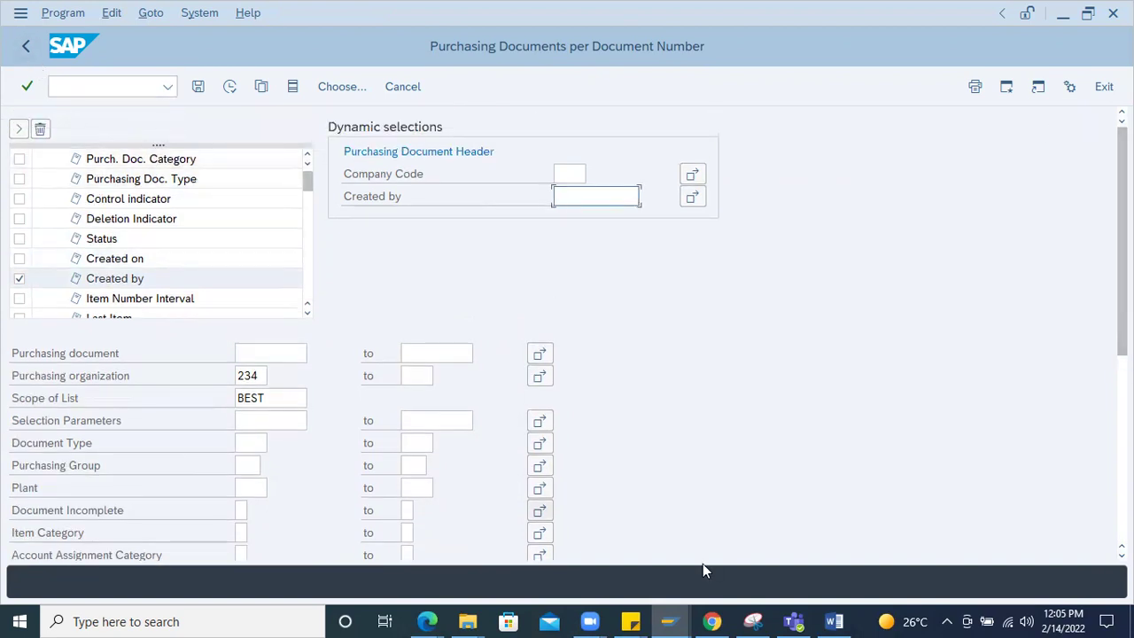
# Switch to Word and note the transaction codes ME21N and ME2N on separate lines below the PO creation line.
pyautogui.hotkey('alt', 'Tab')
pyautogui.write('ME21n')
pyautogui.press('BackSpace')
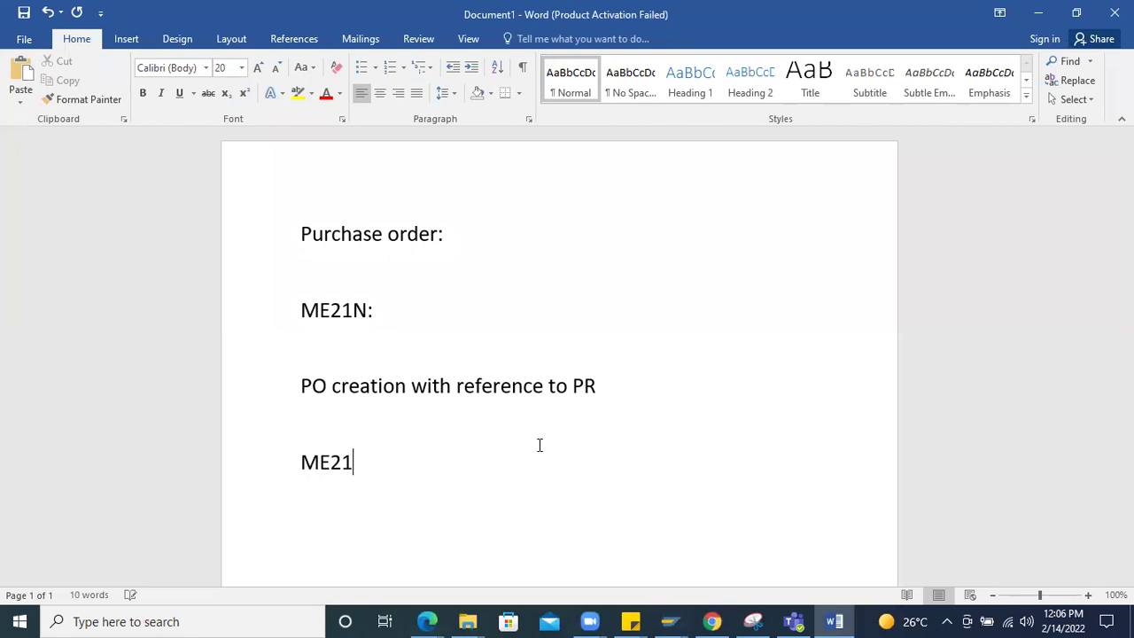
pyautogui.write('ME2N')
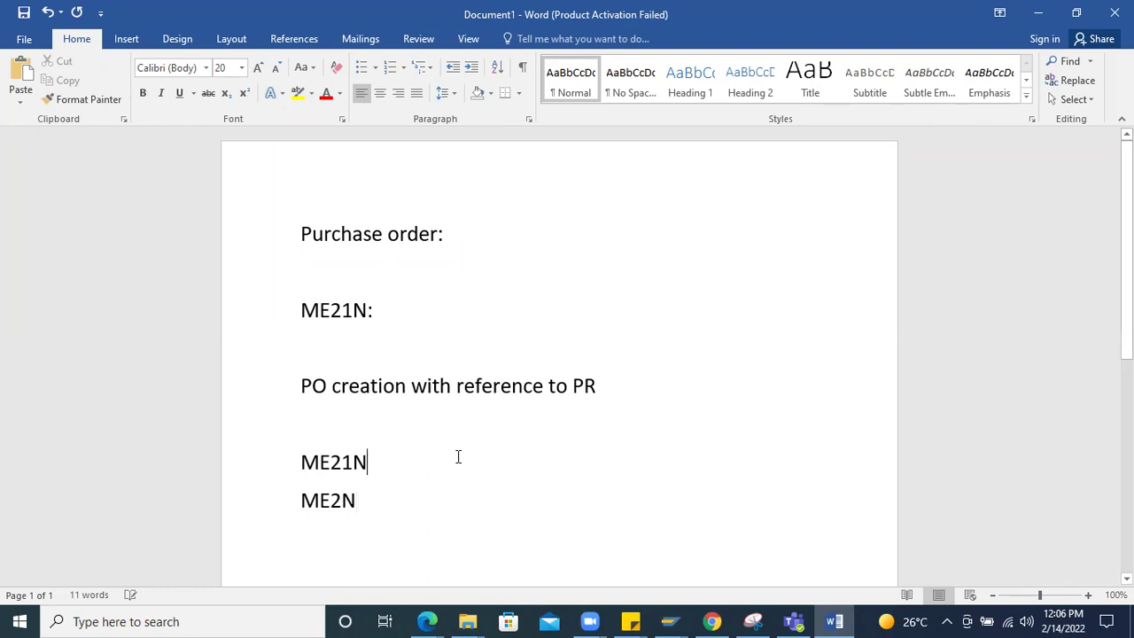
pyautogui.moveTo(377, 501); pyautogui.dragTo(149, 471)
pyautogui.click(389, 492)
pyautogui.moveTo(675, 620)
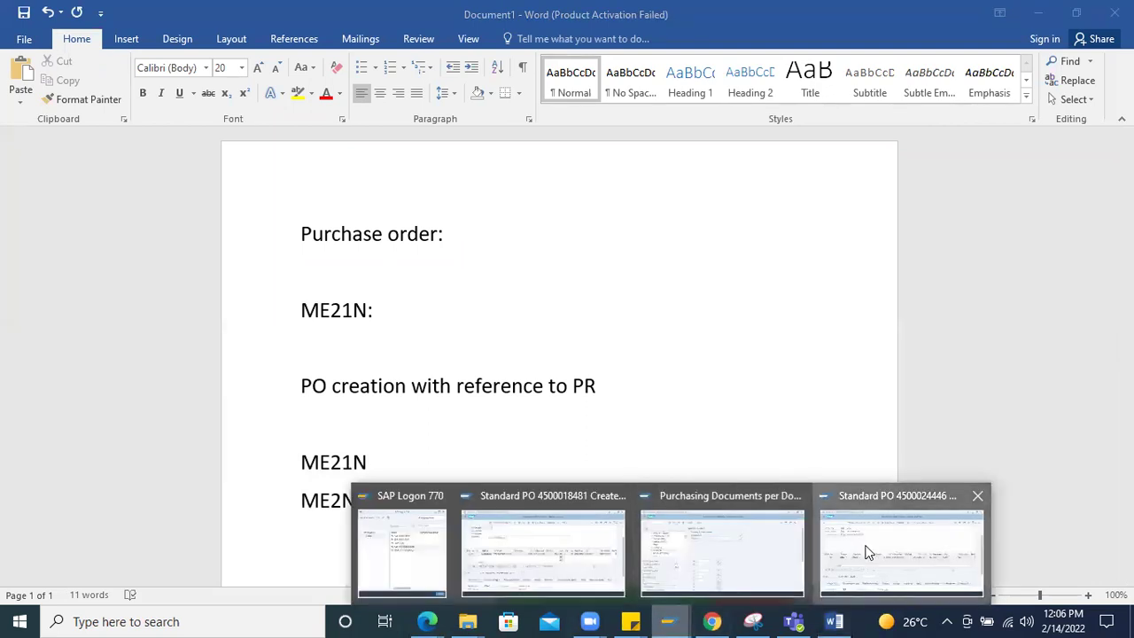
# Switch back to SAP and start transaction ME21N to create a new purchase order.
pyautogui.click(866, 544)
pyautogui.write('/n')
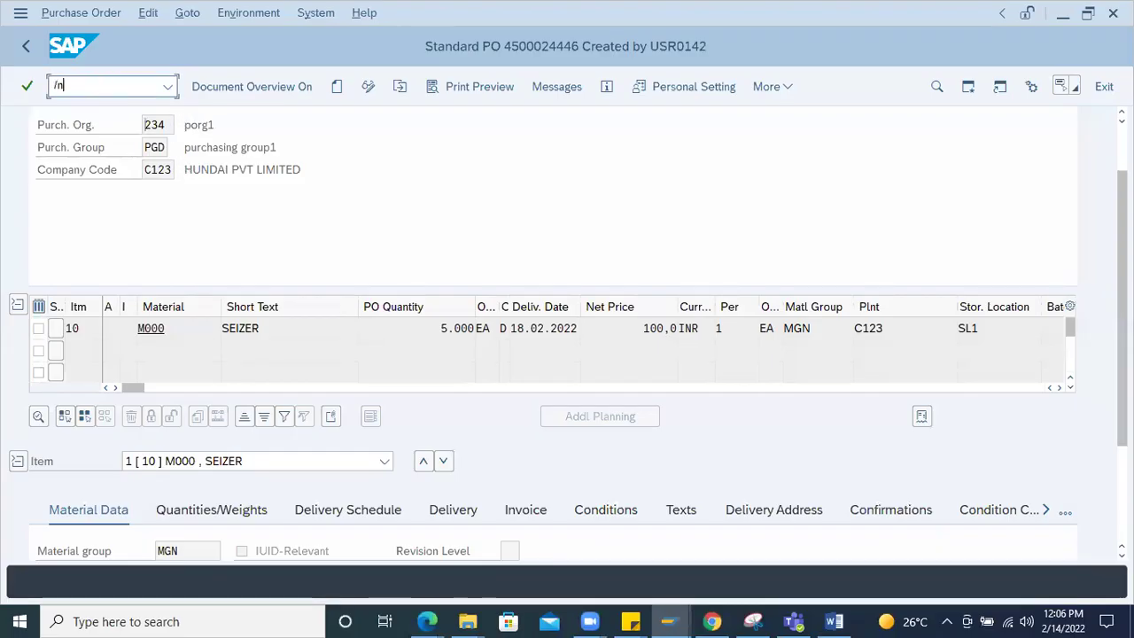
pyautogui.write('me21n')
pyautogui.press('Return')
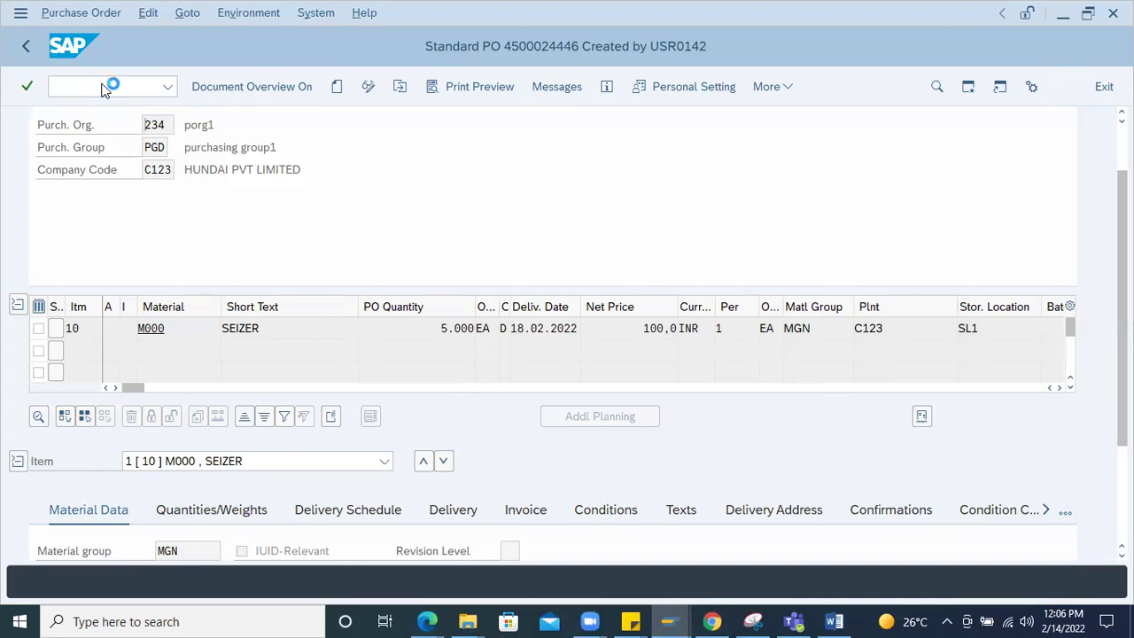
pyautogui.click(109, 86)
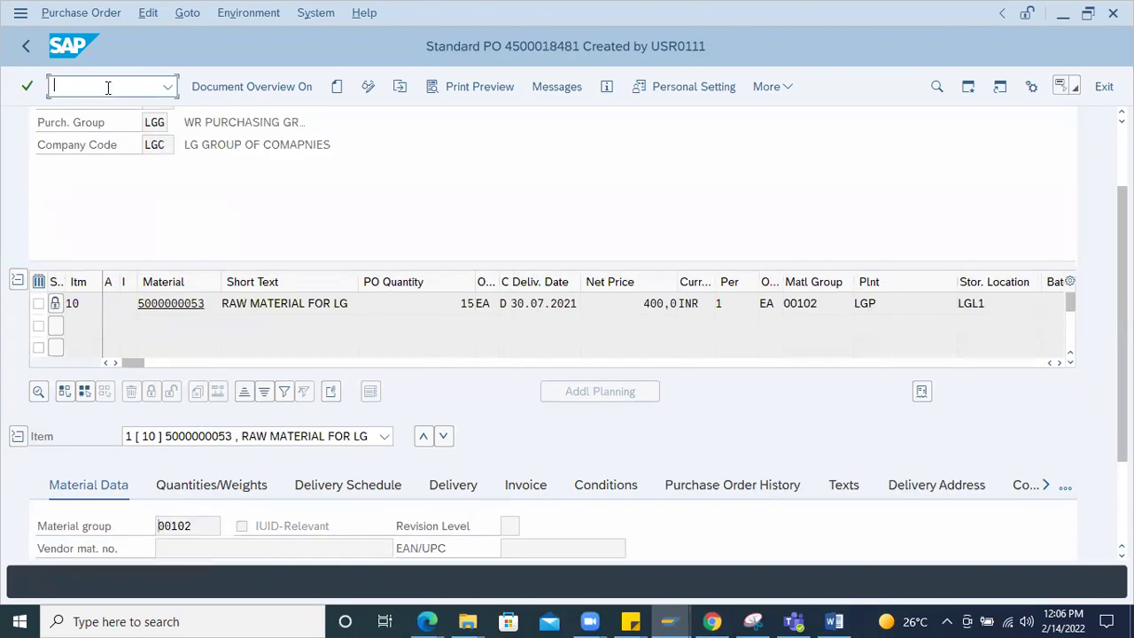
pyautogui.write('/nme1')
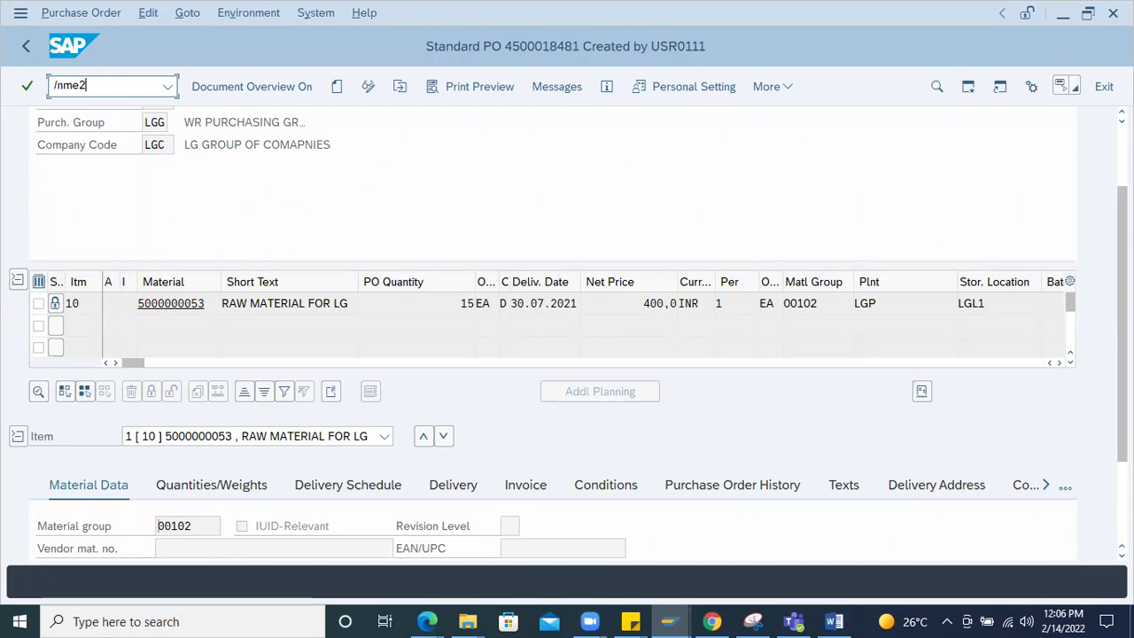
pyautogui.write('n')
pyautogui.press('Return')
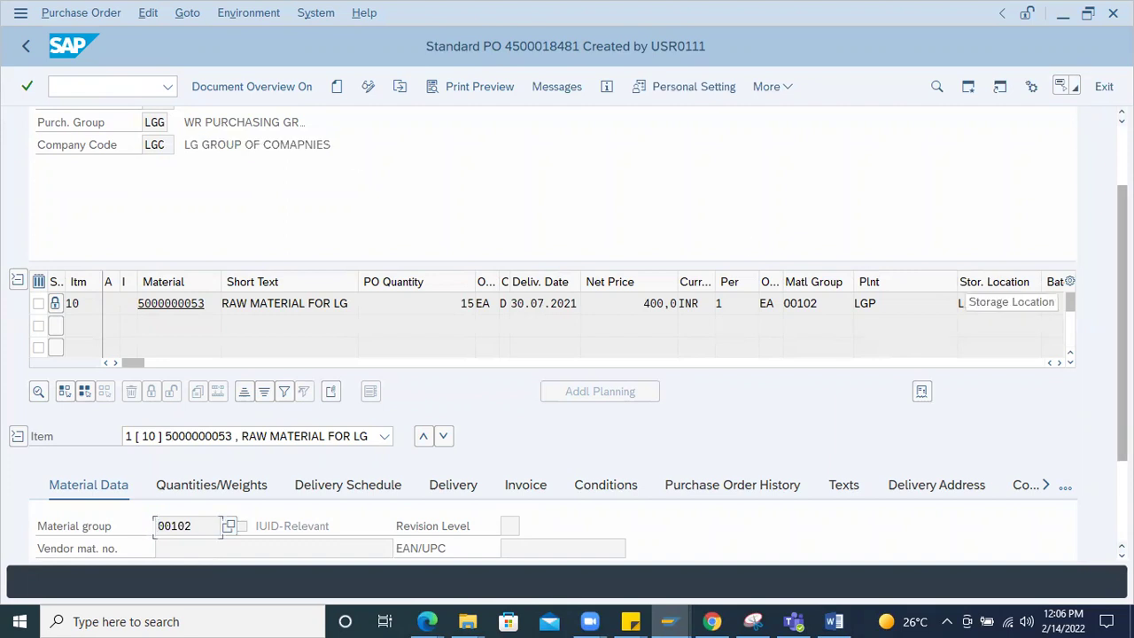
pyautogui.scroll(3, 983, 288)
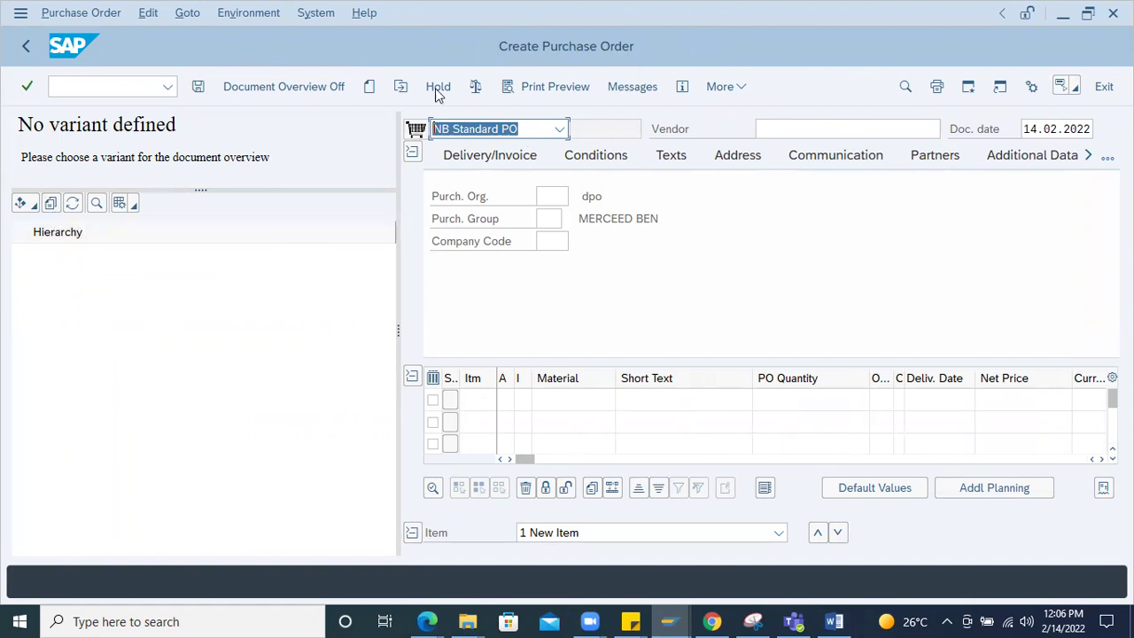
# List the purchase requisitions of purchasing organization 234 in the document overview.
pyautogui.click(24, 205)
pyautogui.click(95, 363)
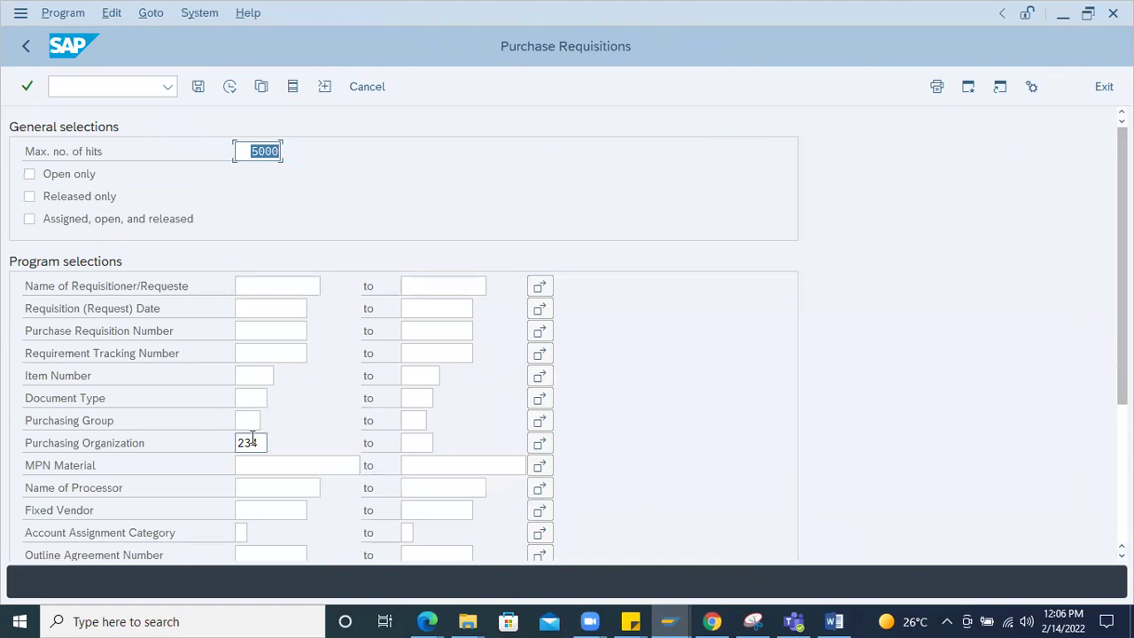
pyautogui.click(254, 440)
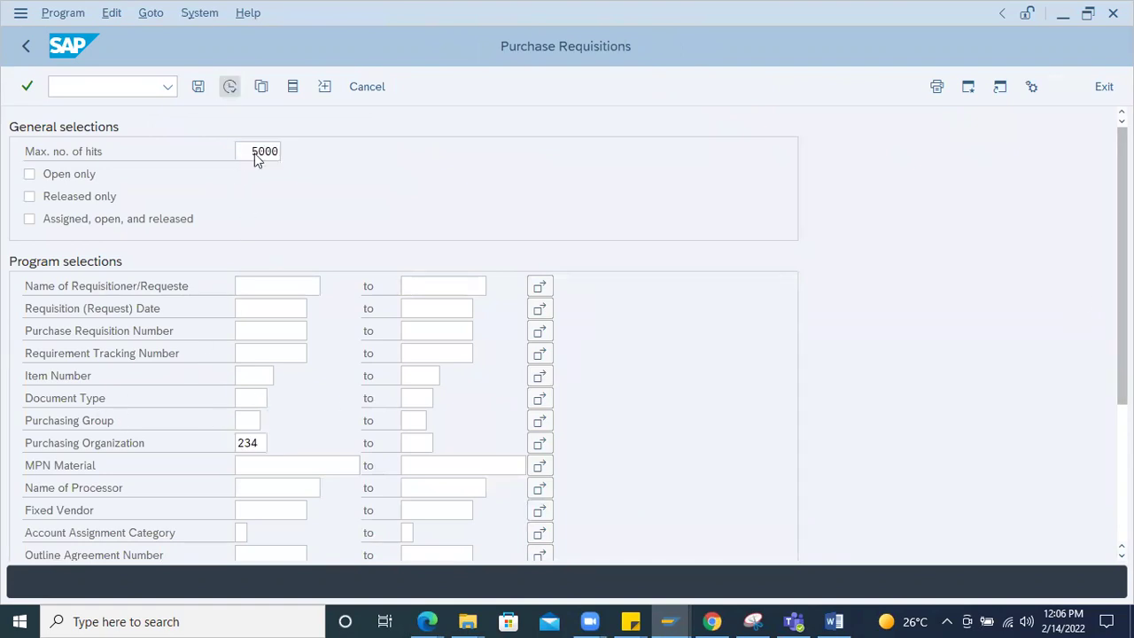
pyautogui.press('F8')
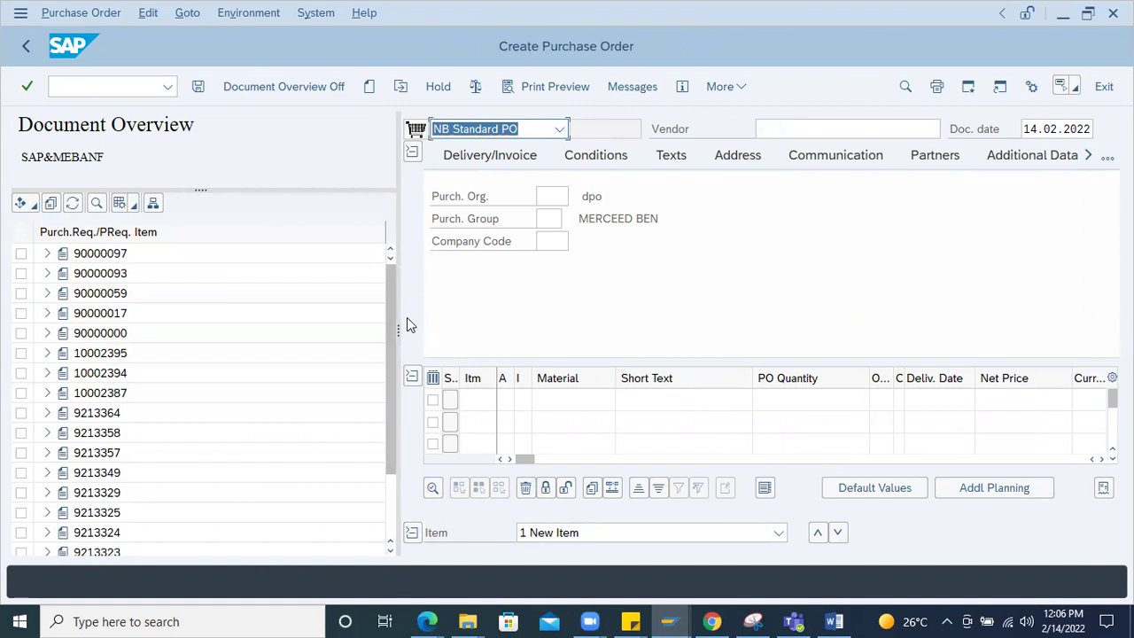
# Check the items of purchase requisition 10002395 and adopt the requisition into the new purchase order.
pyautogui.scroll(-2, 393, 304)
pyautogui.moveTo(391, 395); pyautogui.dragTo(397, 270)
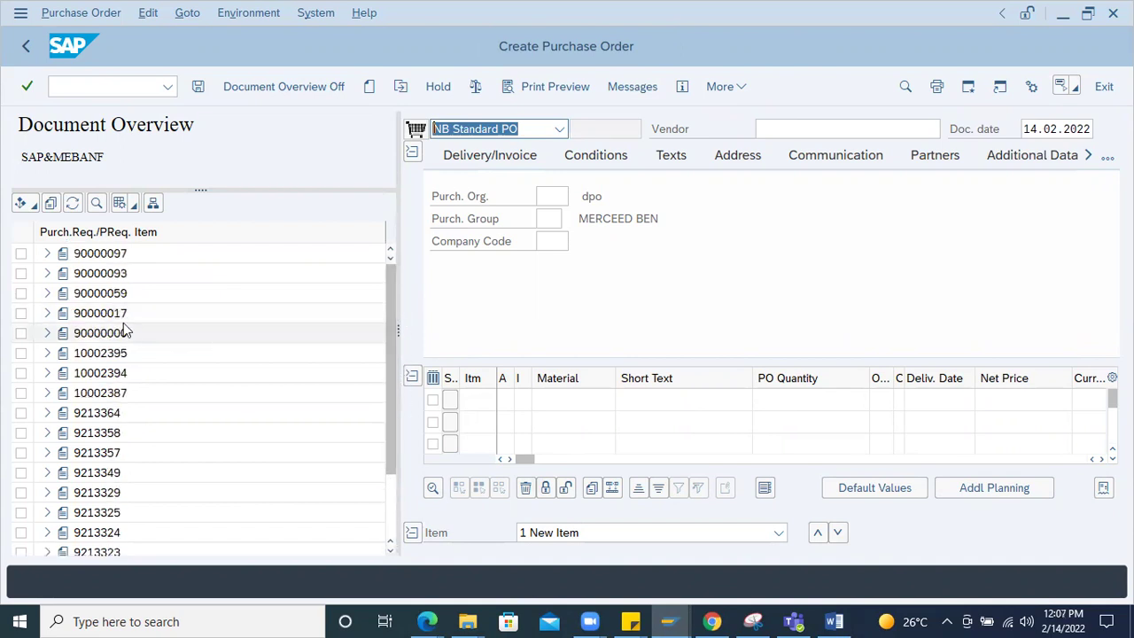
pyautogui.click(47, 353)
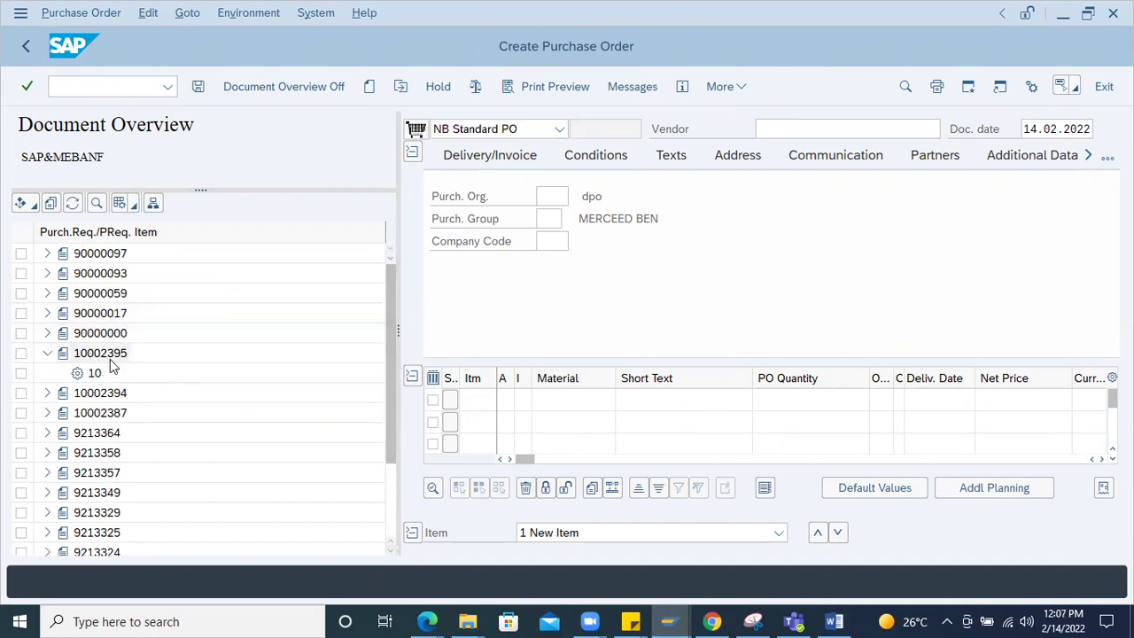
pyautogui.click(48, 354)
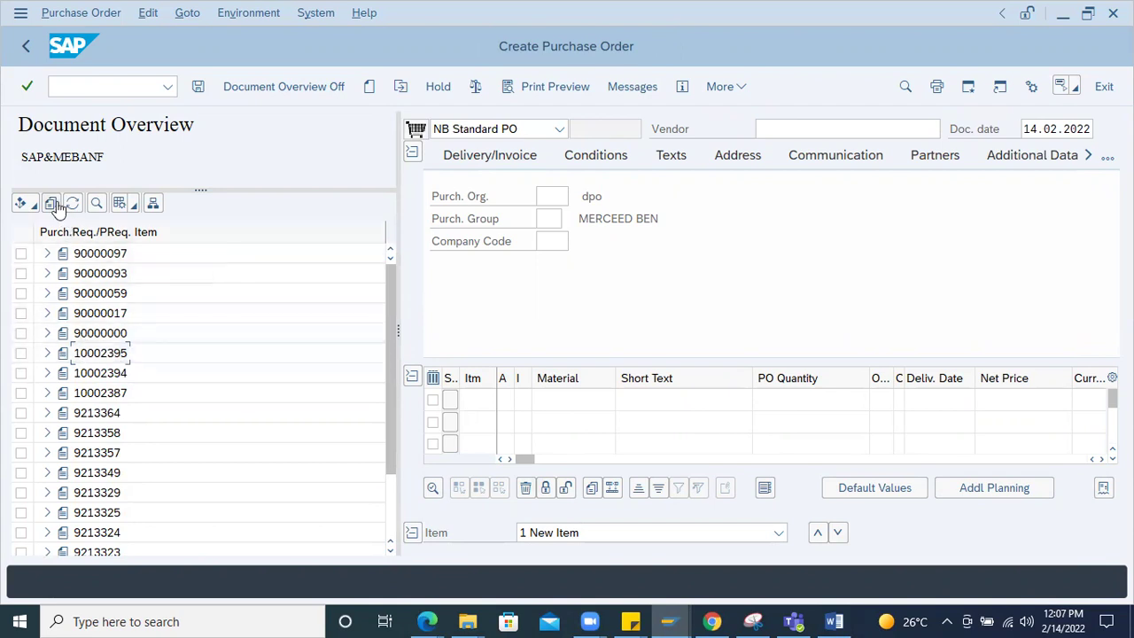
pyautogui.click(73, 356)
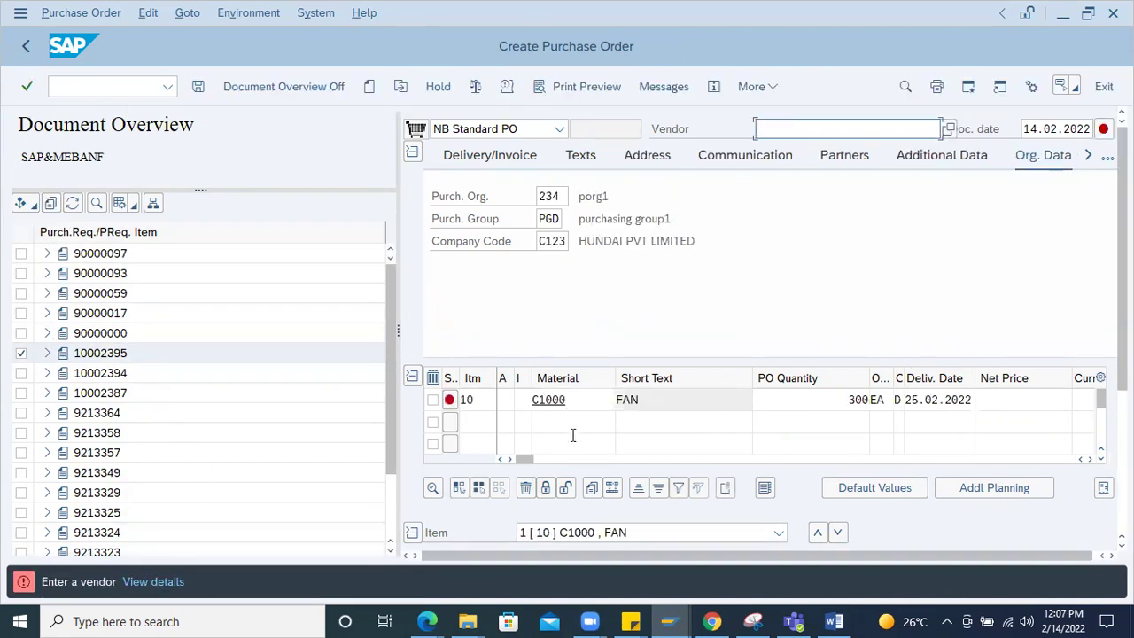
# Choose ACG3 HUNDAI VENDOR4 as the purchase order's vendor from the purchasing vendors of organization 234.
pyautogui.moveTo(525, 458)
pyautogui.mouseDown()
pyautogui.moveTo(688, 456)
pyautogui.moveTo(537, 441)
pyautogui.mouseUp()
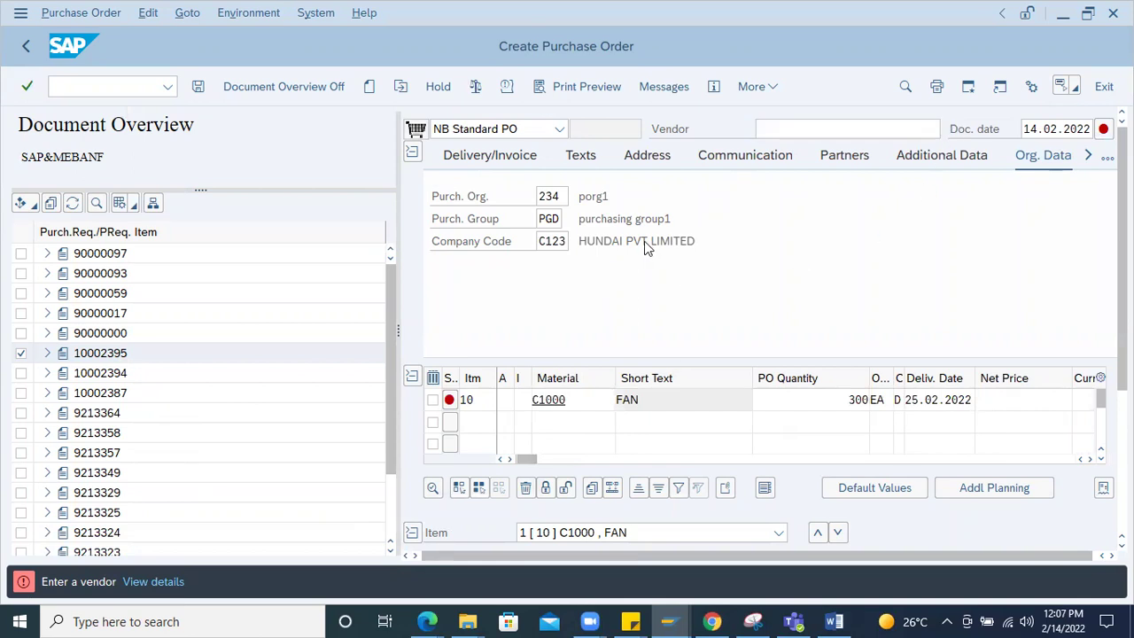
pyautogui.press('F4')
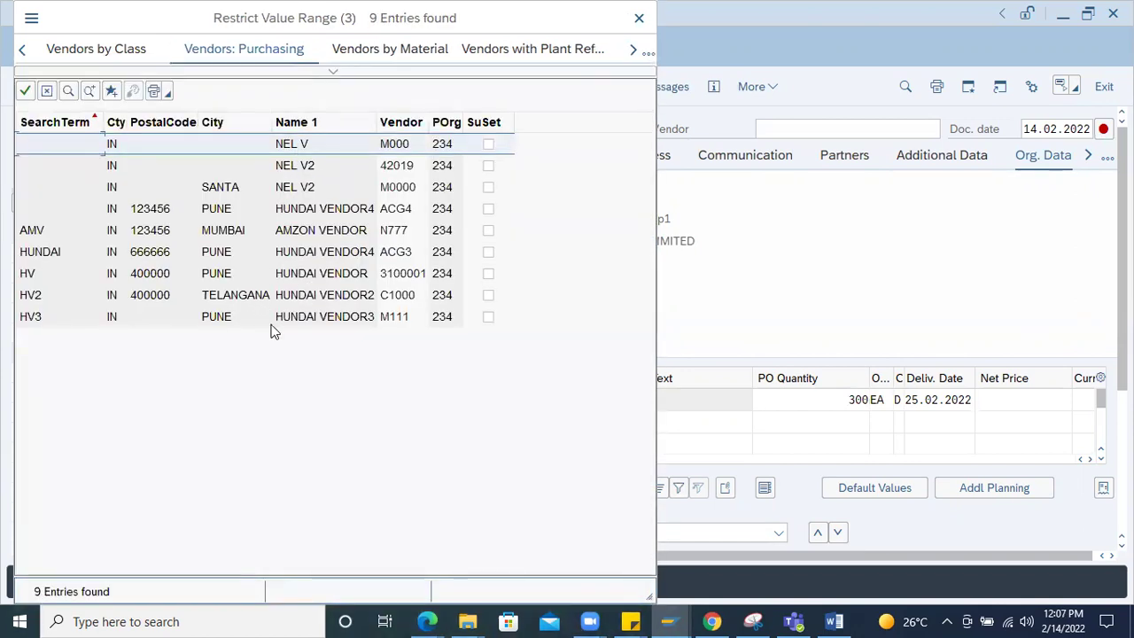
pyautogui.doubleClick(314, 252)
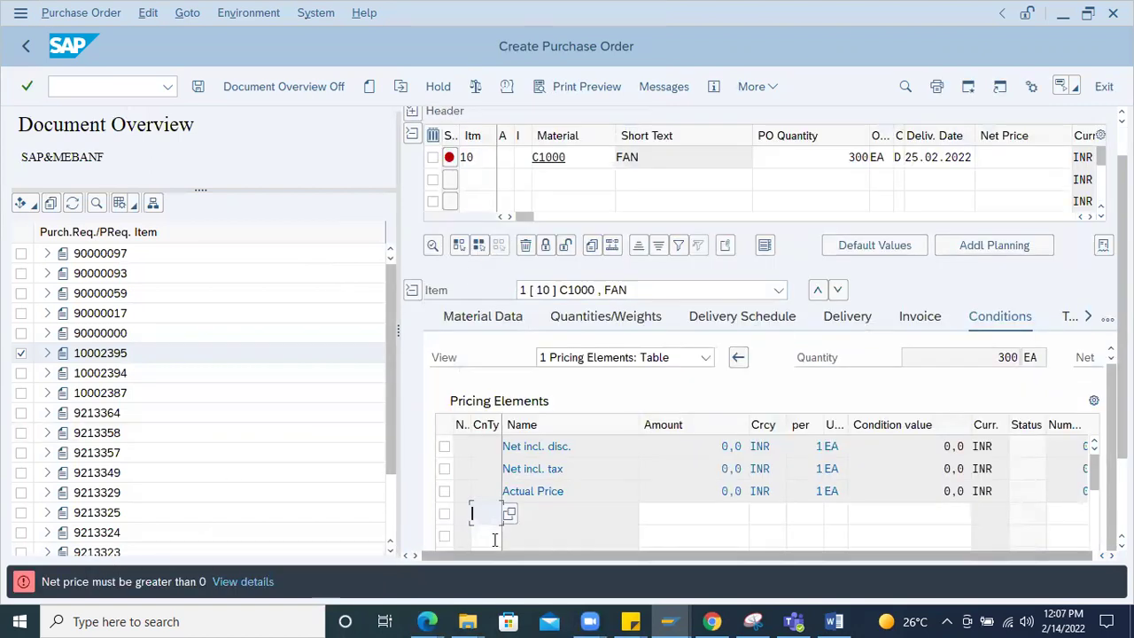
# Add condition type PBXX (GROSS PRICE) to the pricing elements of item 10, the C1000 FAN.
pyautogui.press('F4')
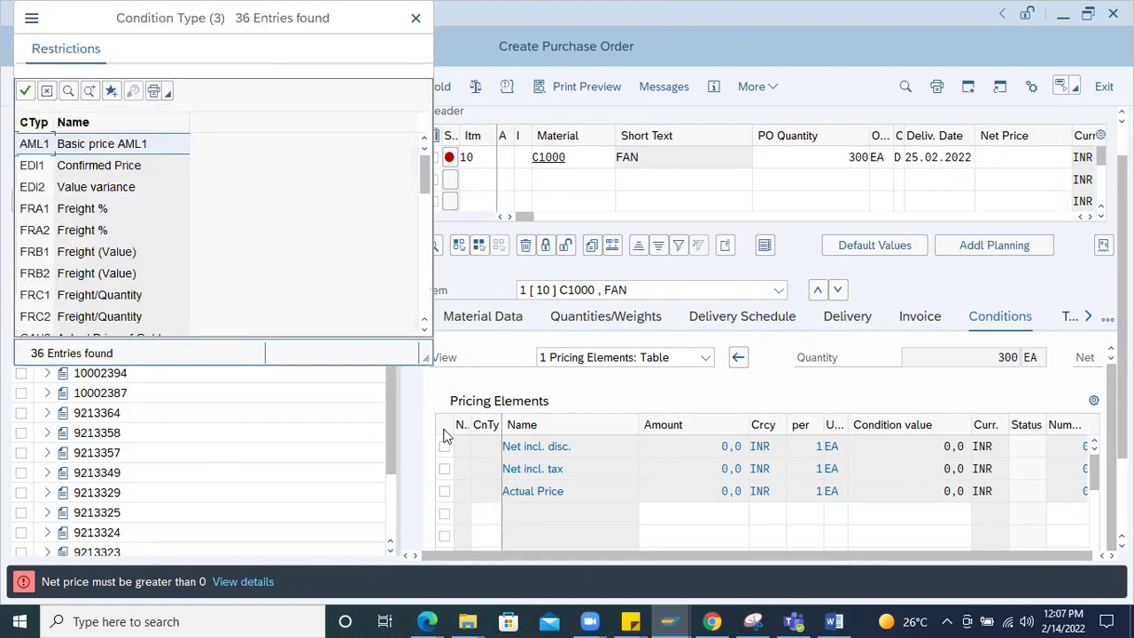
pyautogui.scroll(-8, 145, 194)
pyautogui.scroll(-2, 71, 267)
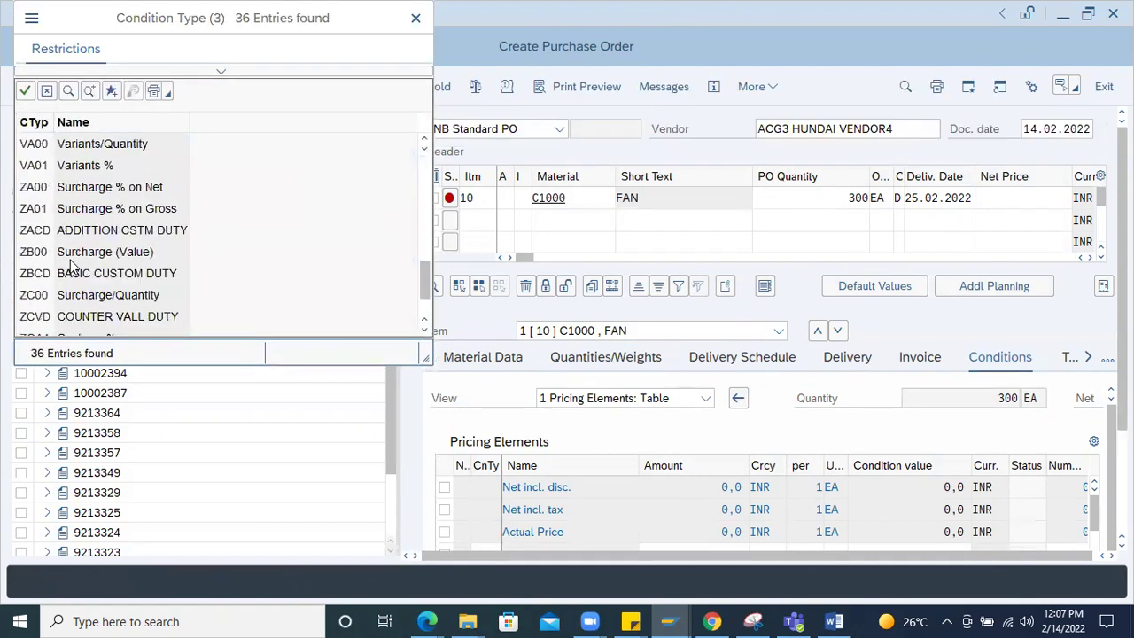
pyautogui.scroll(3, 44, 270)
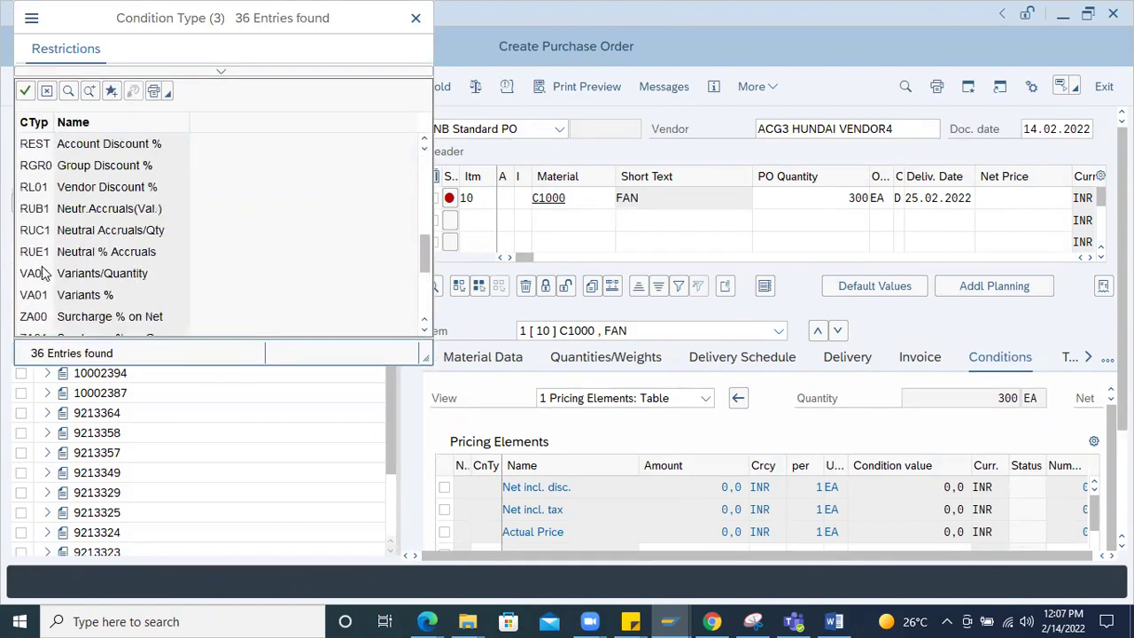
pyautogui.scroll(1, 43, 272)
pyautogui.scroll(-2, 51, 234)
pyautogui.scroll(5, 40, 270)
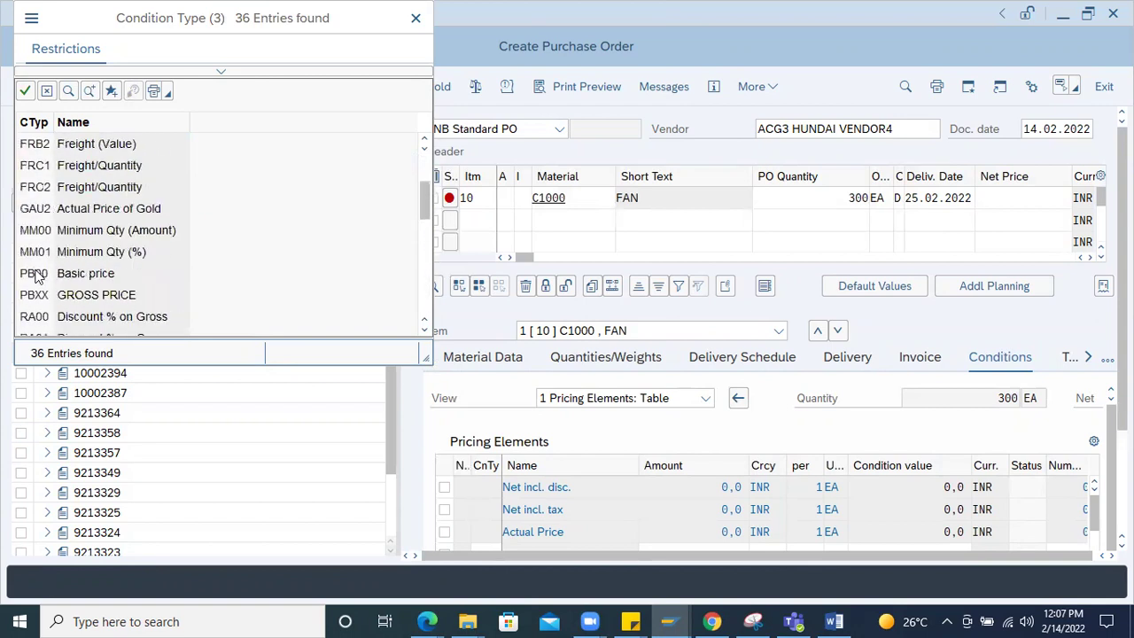
pyautogui.scroll(2, 38, 278)
pyautogui.scroll(-2, 40, 282)
pyautogui.click(26, 230)
pyautogui.doubleClick(27, 231)
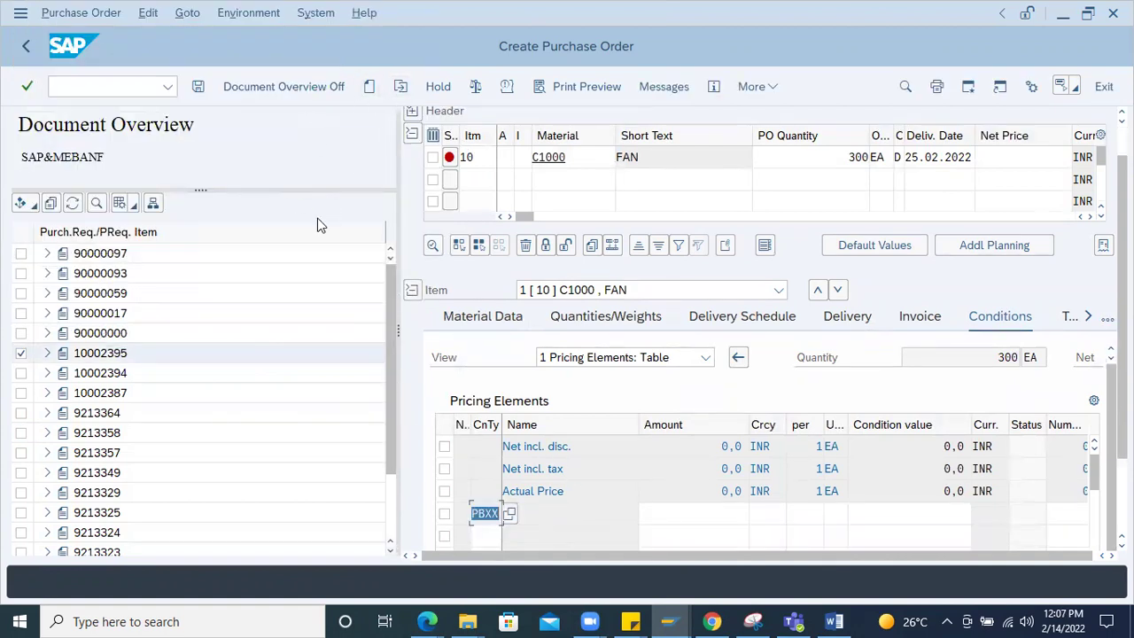
# Hide the document overview and set the PBXX gross price amount to 100 INR.
pyautogui.click(261, 88)
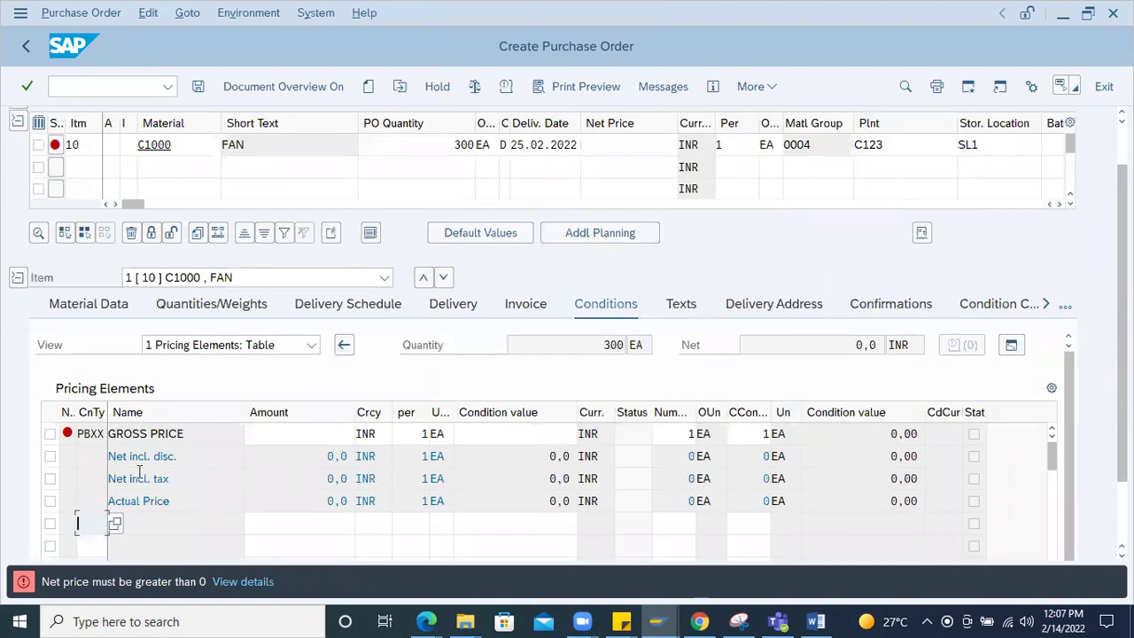
pyautogui.click(301, 434)
pyautogui.click(329, 458)
pyautogui.press('Return')
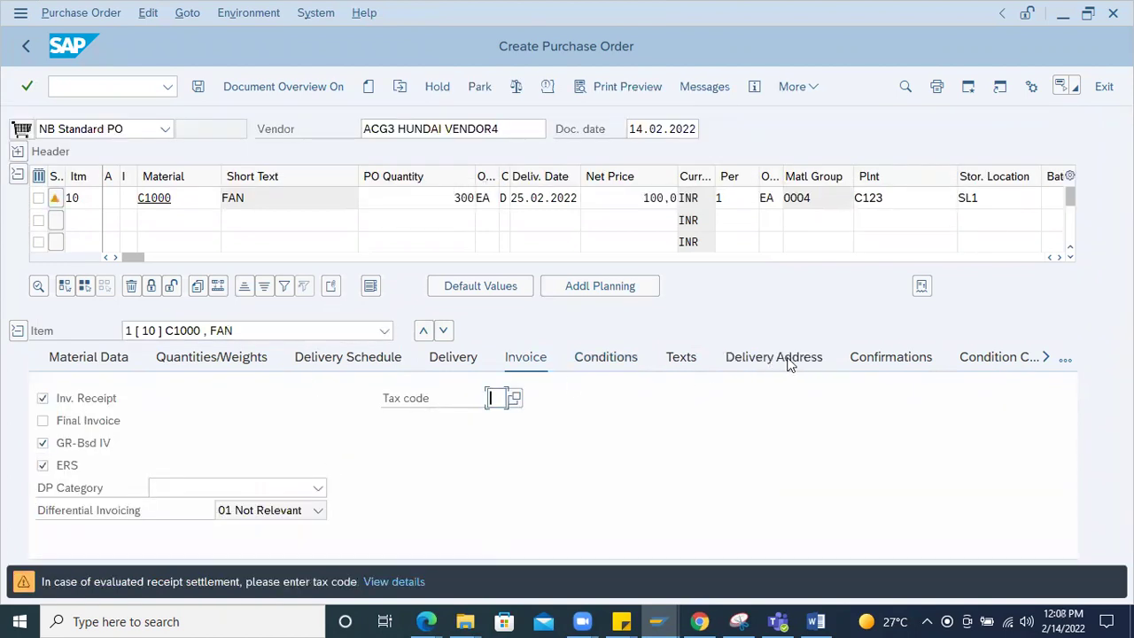
# Open the pricing analysis for the item's conditions and examine the access sequence under the PB00 basic price.
pyautogui.click(606, 362)
pyautogui.scroll(-3, 1073, 359)
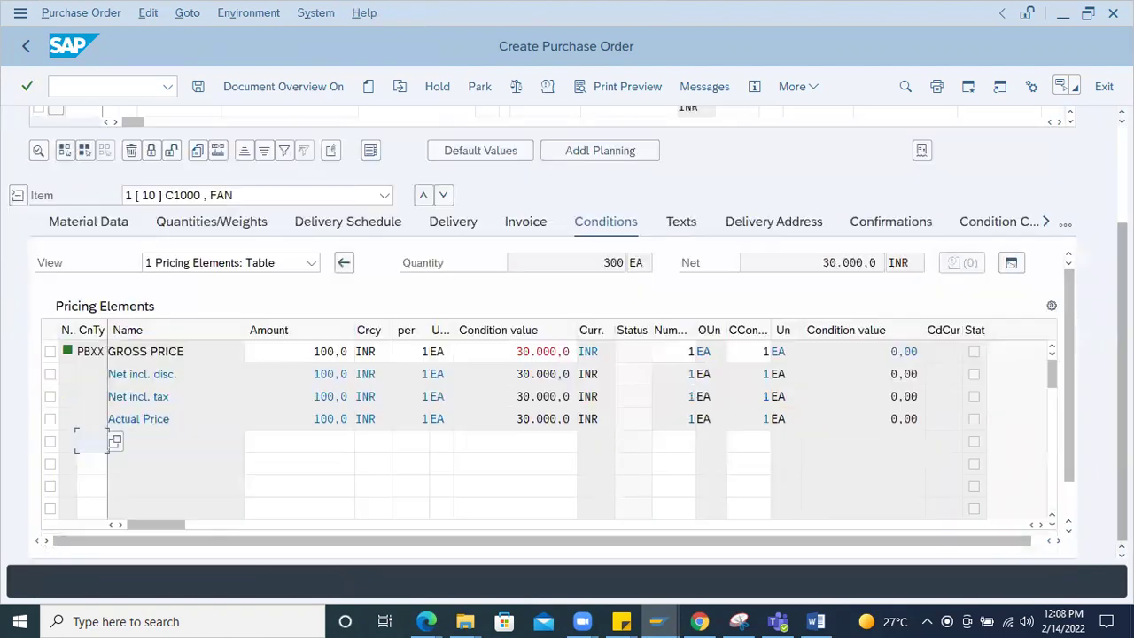
pyautogui.scroll(-2, 1074, 443)
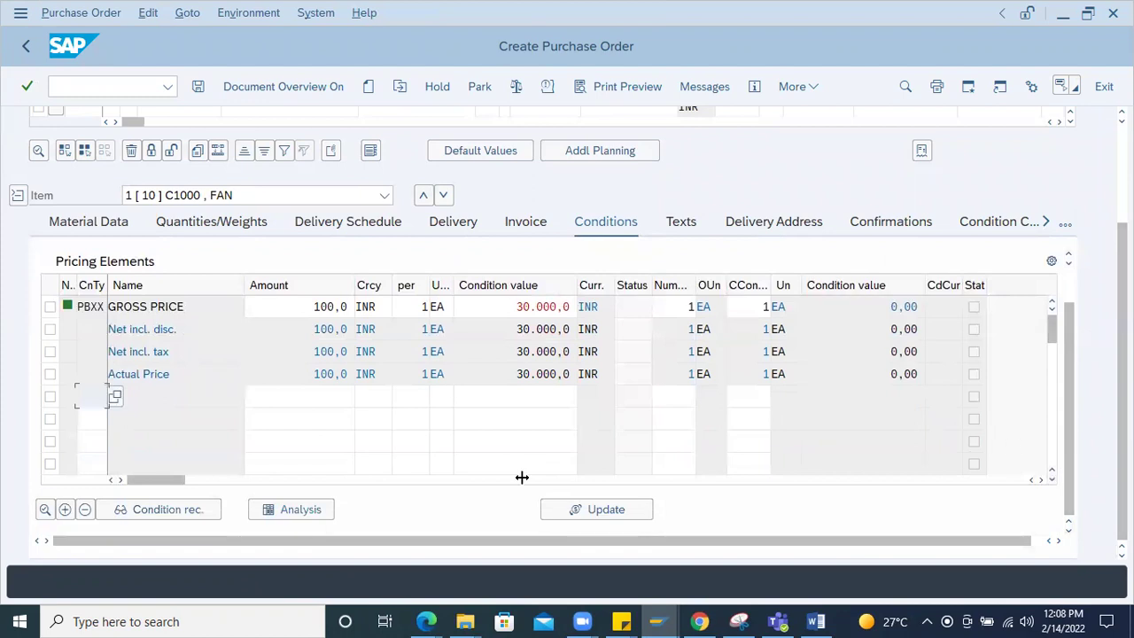
pyautogui.click(302, 509)
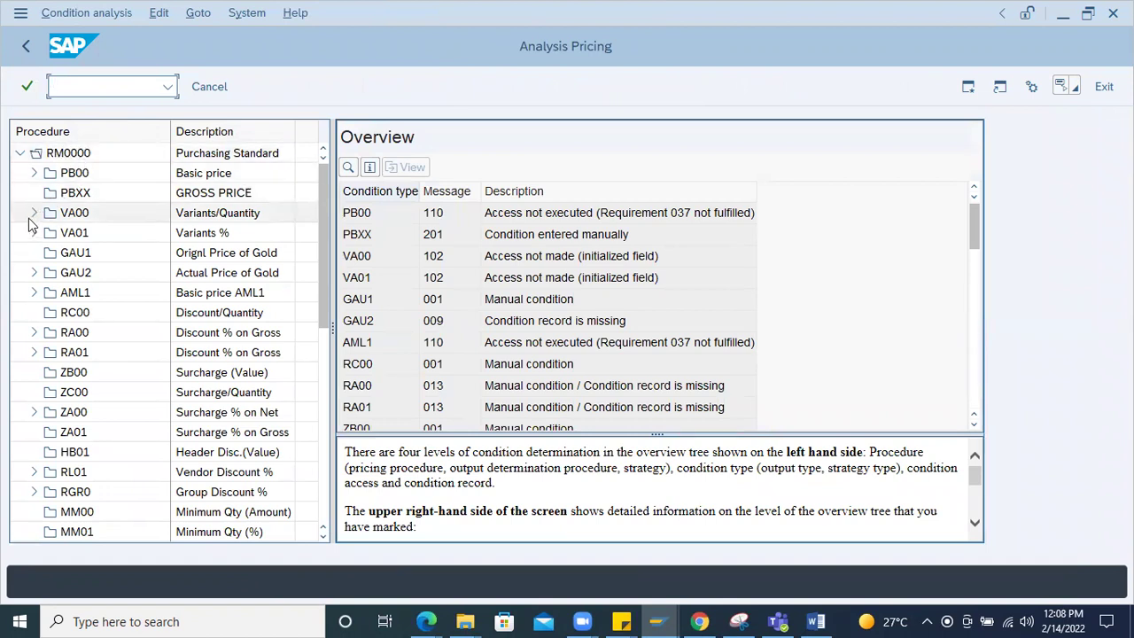
pyautogui.click(33, 174)
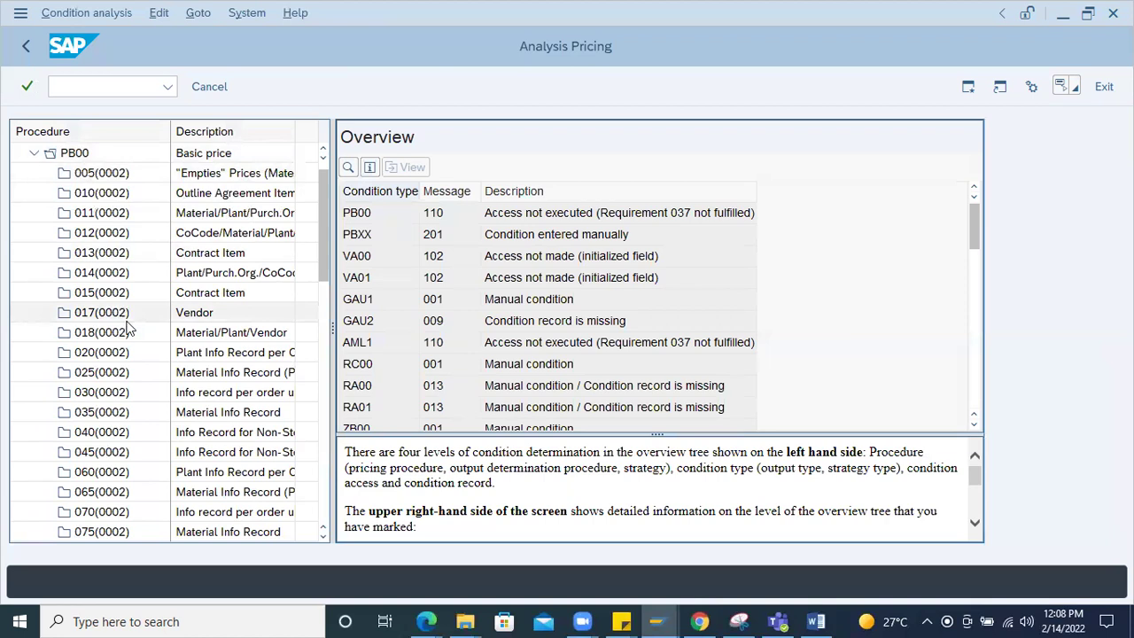
pyautogui.moveTo(331, 290); pyautogui.dragTo(560, 290)
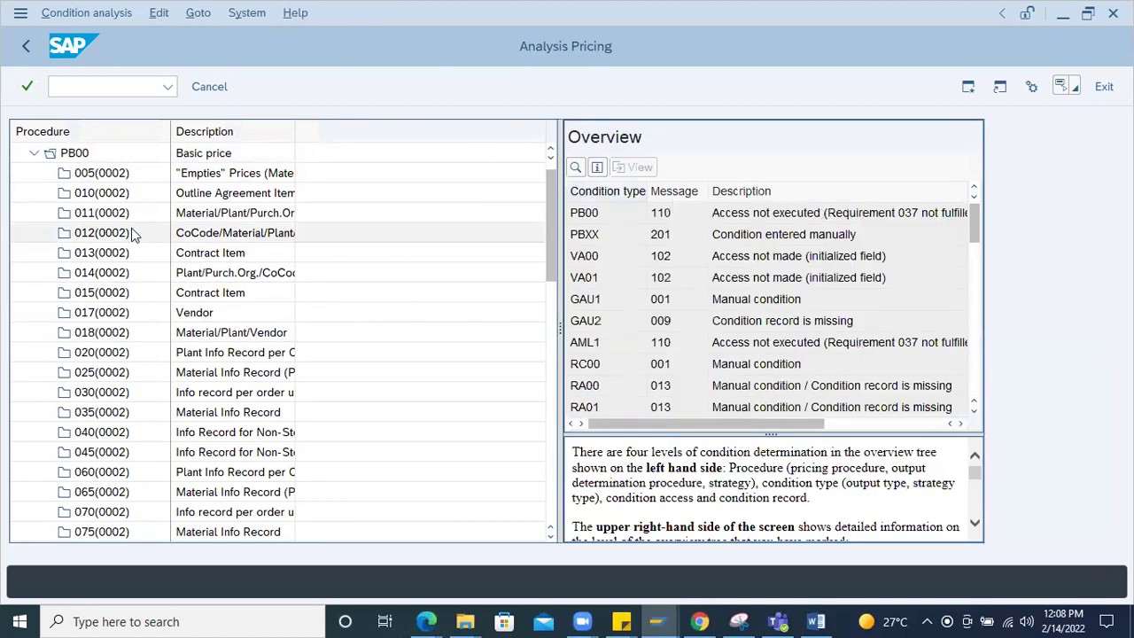
pyautogui.scroll(-1, 132, 228)
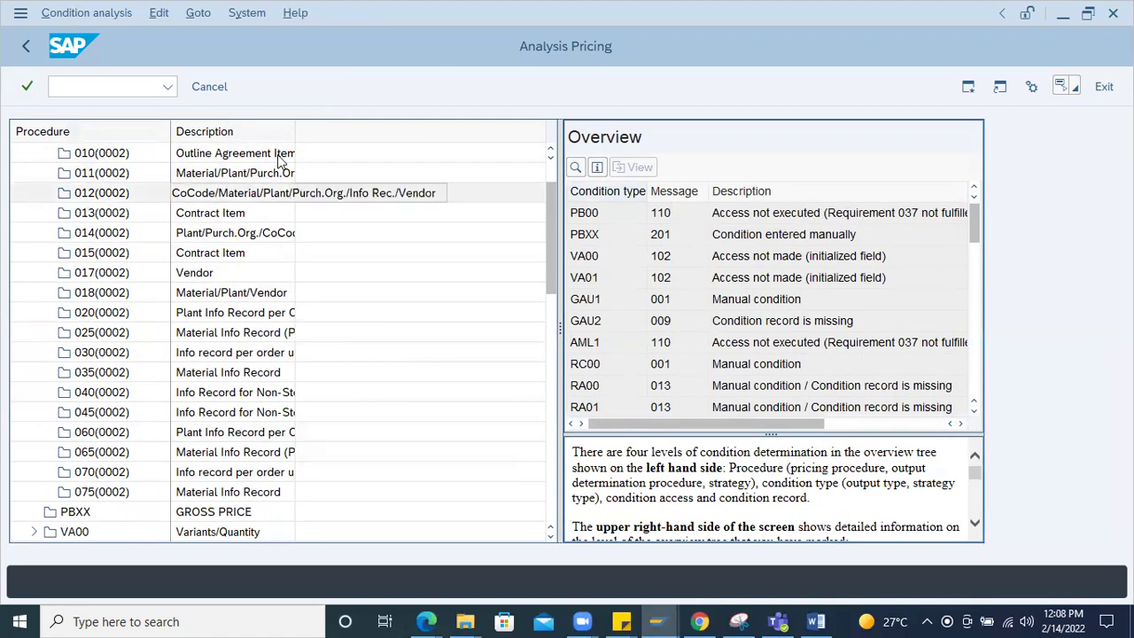
pyautogui.doubleClick(295, 131)
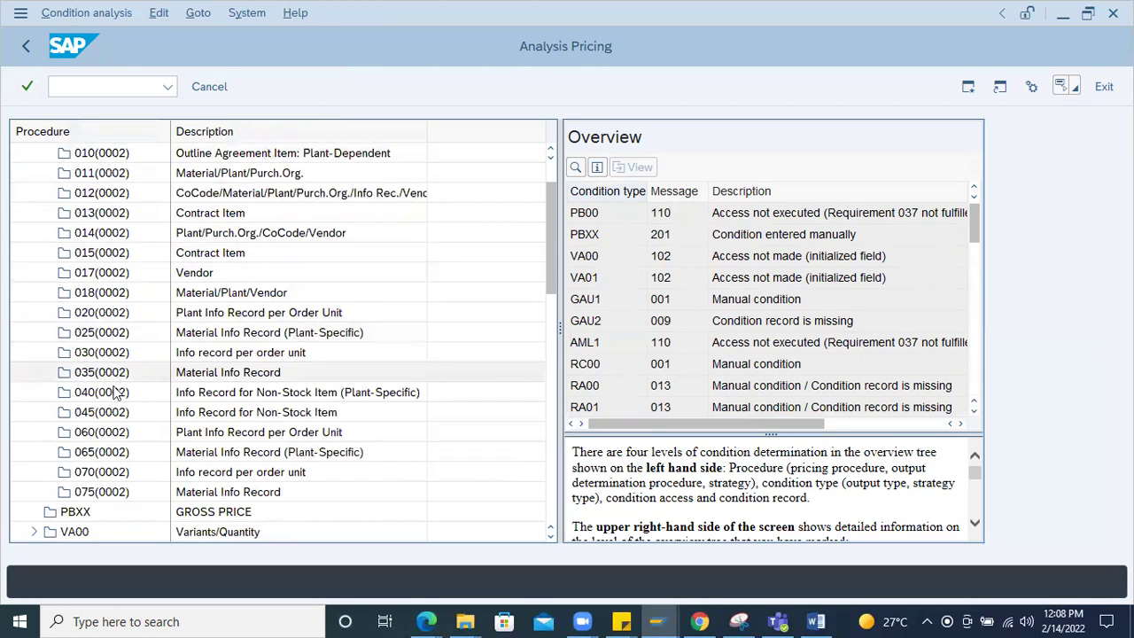
# Examine the access details of 025, Material Info Record (Plant-Specific), under the PB00 basic price.
pyautogui.click(125, 334)
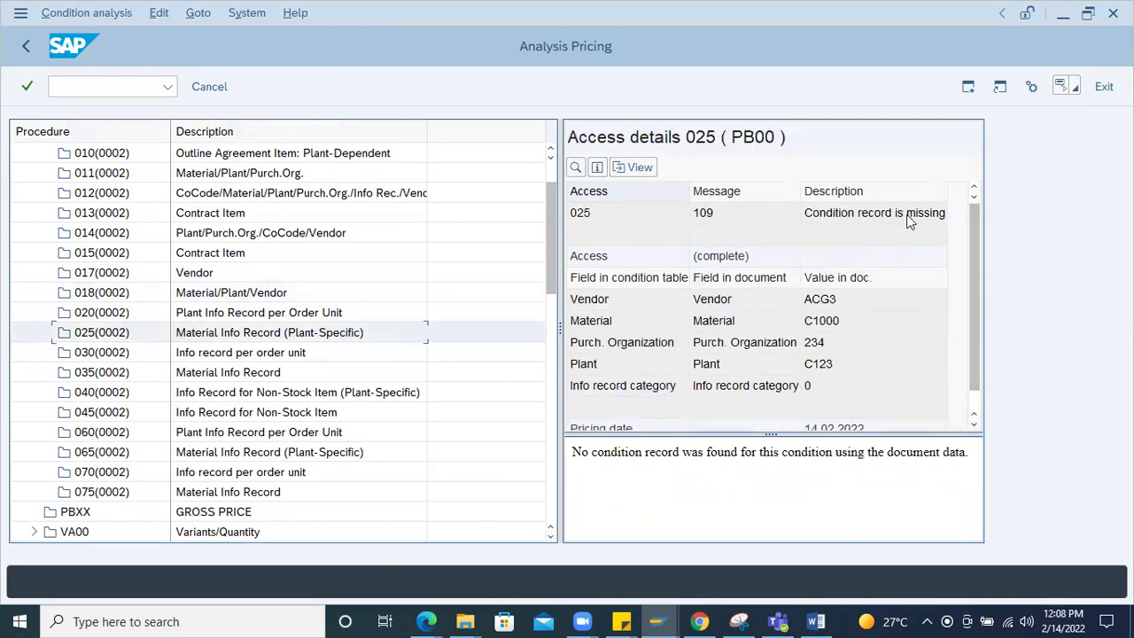
pyautogui.moveTo(690, 191); pyautogui.dragTo(639, 191)
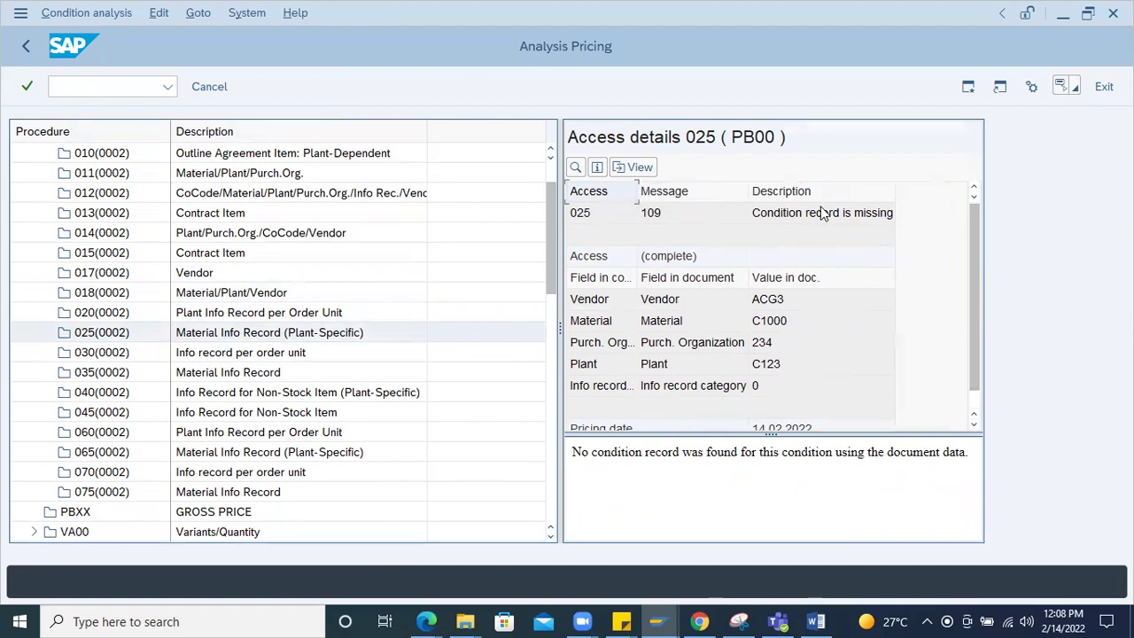
pyautogui.moveTo(894, 185); pyautogui.dragTo(954, 178)
pyautogui.click(808, 209)
pyautogui.click(801, 191)
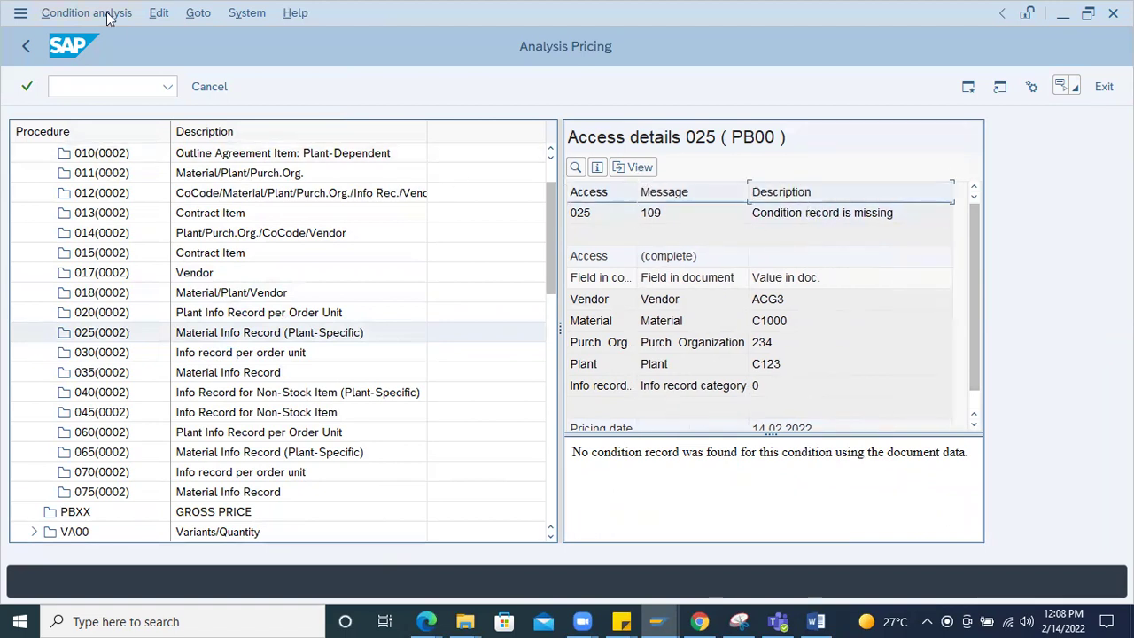
# Leave the pricing analysis and save the purchase order.
pyautogui.click(28, 45)
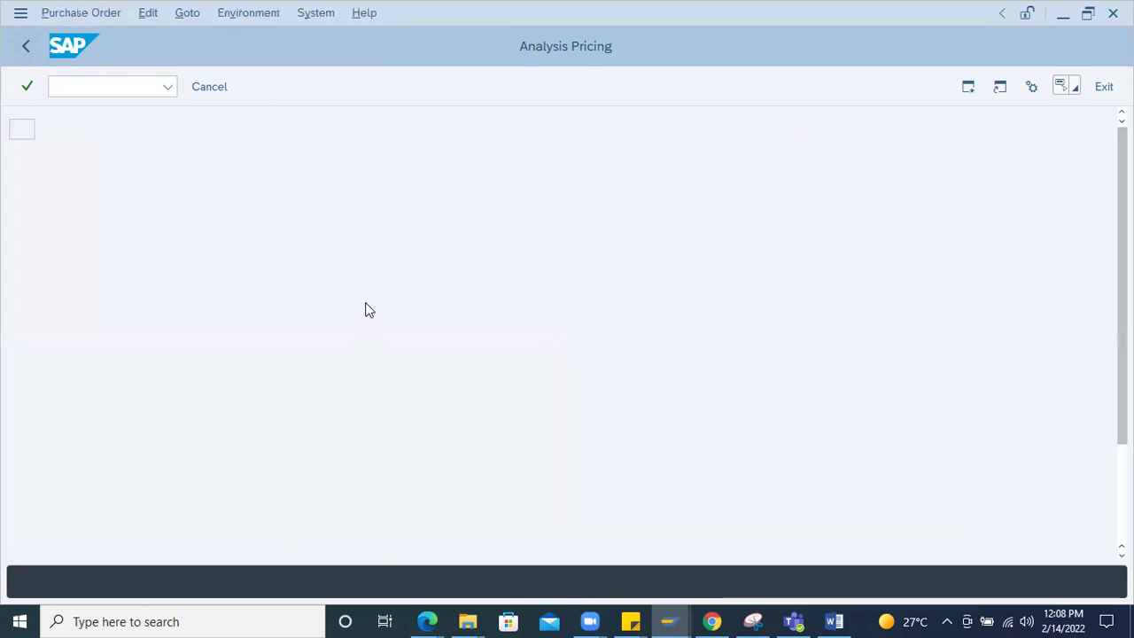
pyautogui.click(198, 86)
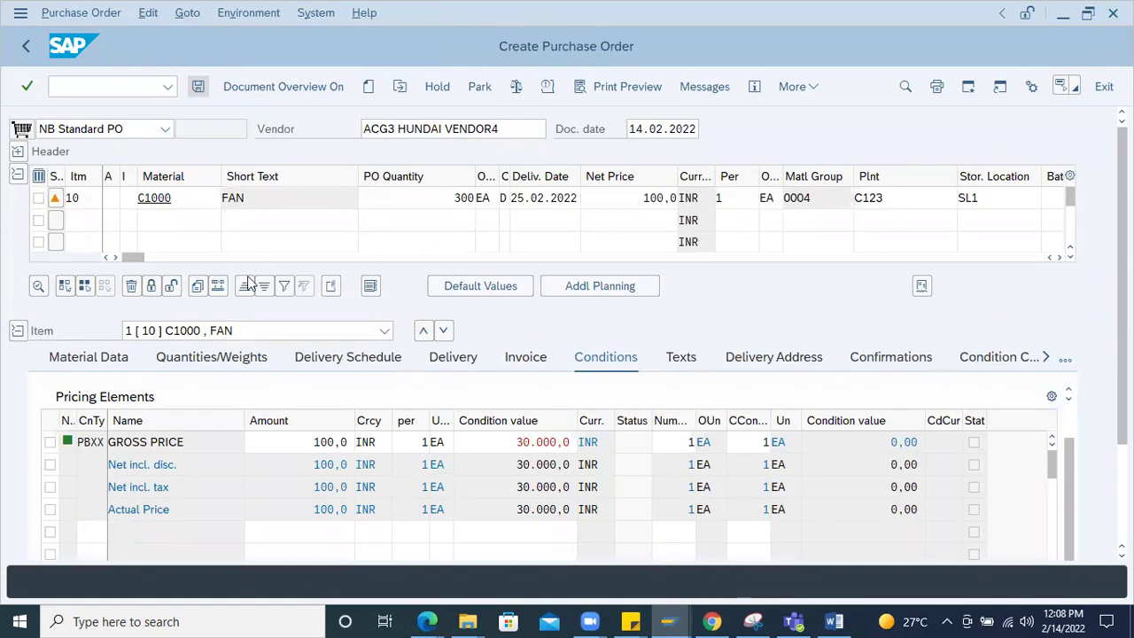
# Confirm saving the standard purchase order.
pyautogui.click(311, 393)
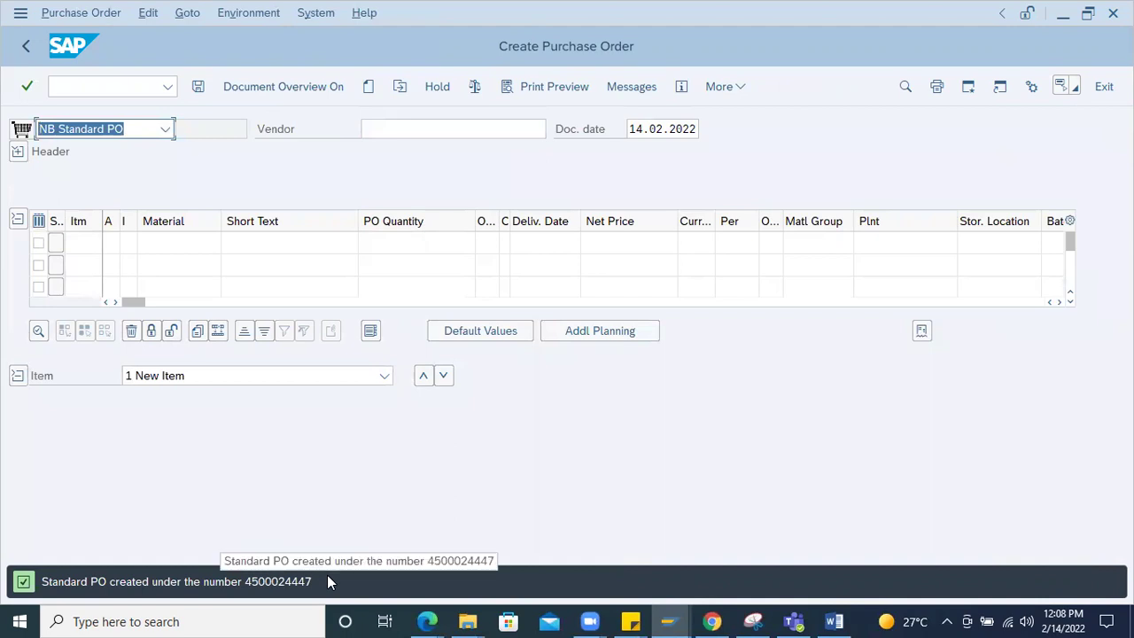
# Examine the available purchase order document types, from NB Standard PO down to the TPO1 entry.
pyautogui.click(168, 133)
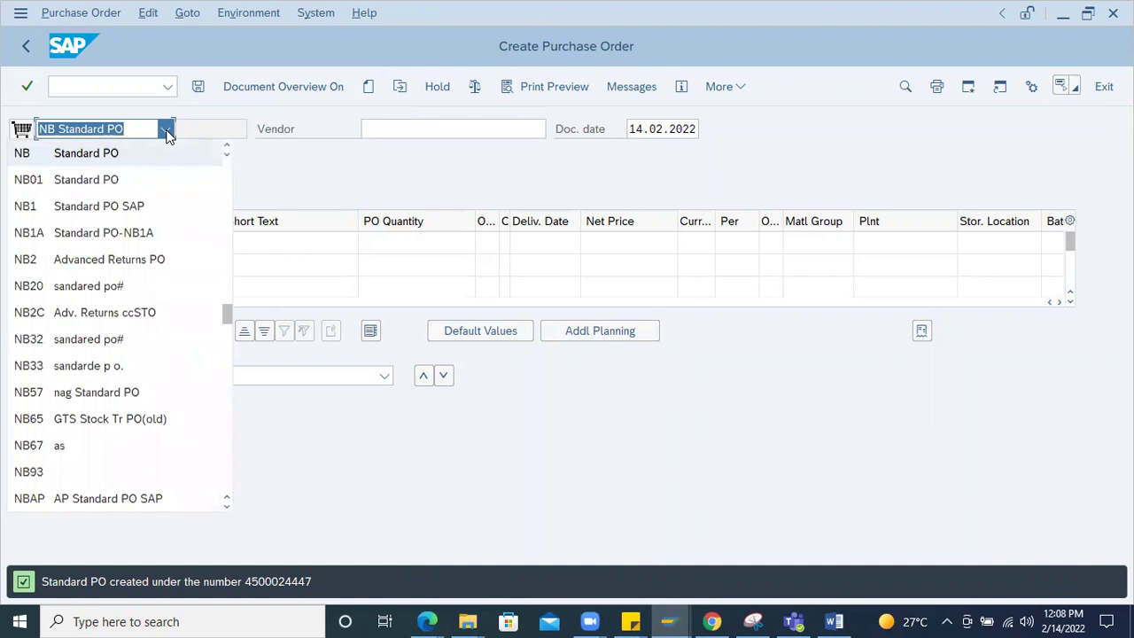
pyautogui.scroll(-2, 53, 448)
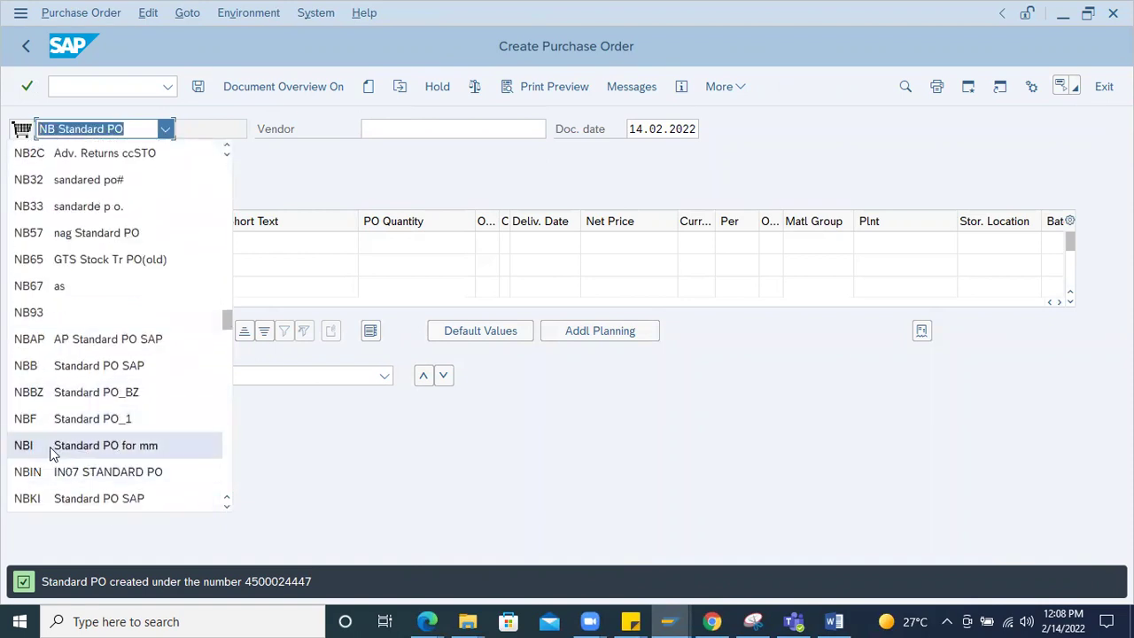
pyautogui.scroll(-15, 53, 452)
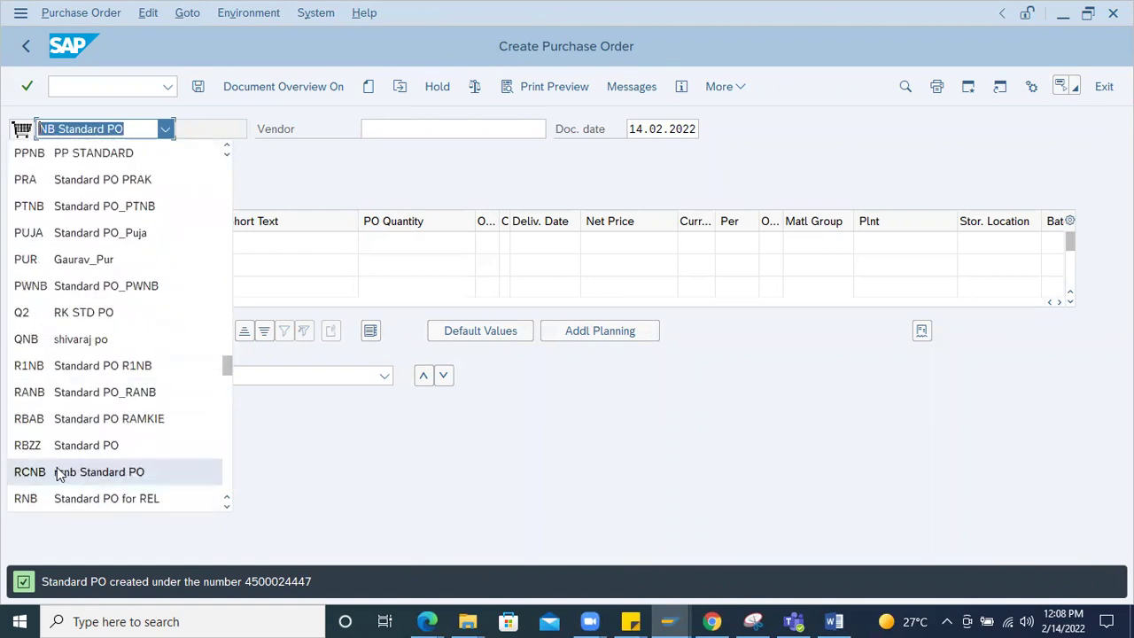
pyautogui.scroll(-3, 60, 478)
pyautogui.scroll(-7, 71, 501)
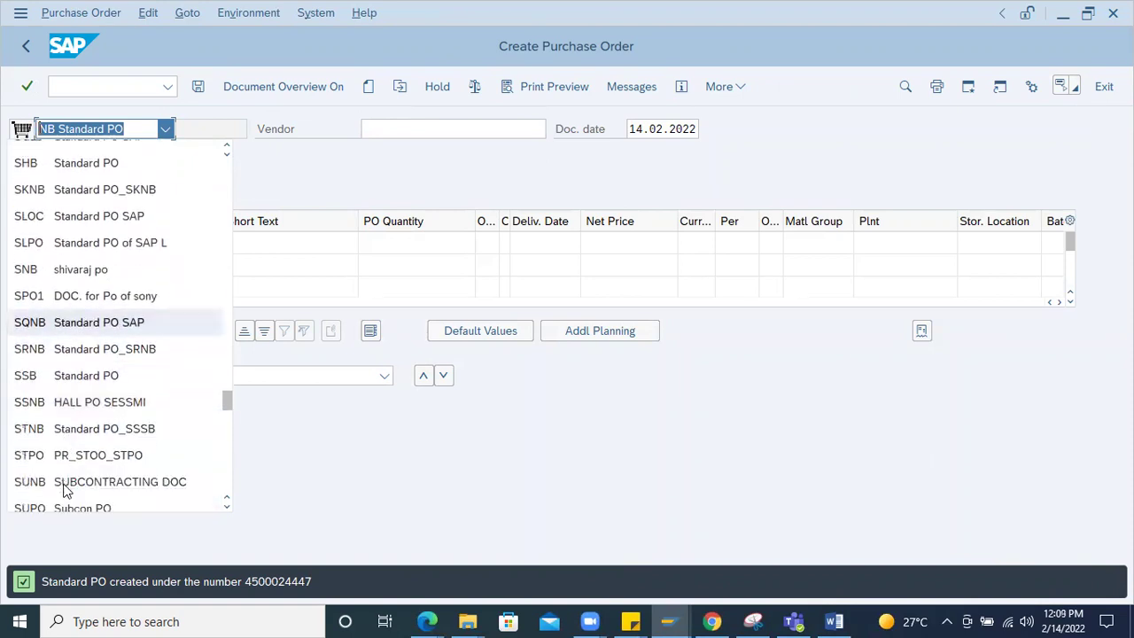
pyautogui.scroll(-3, 64, 490)
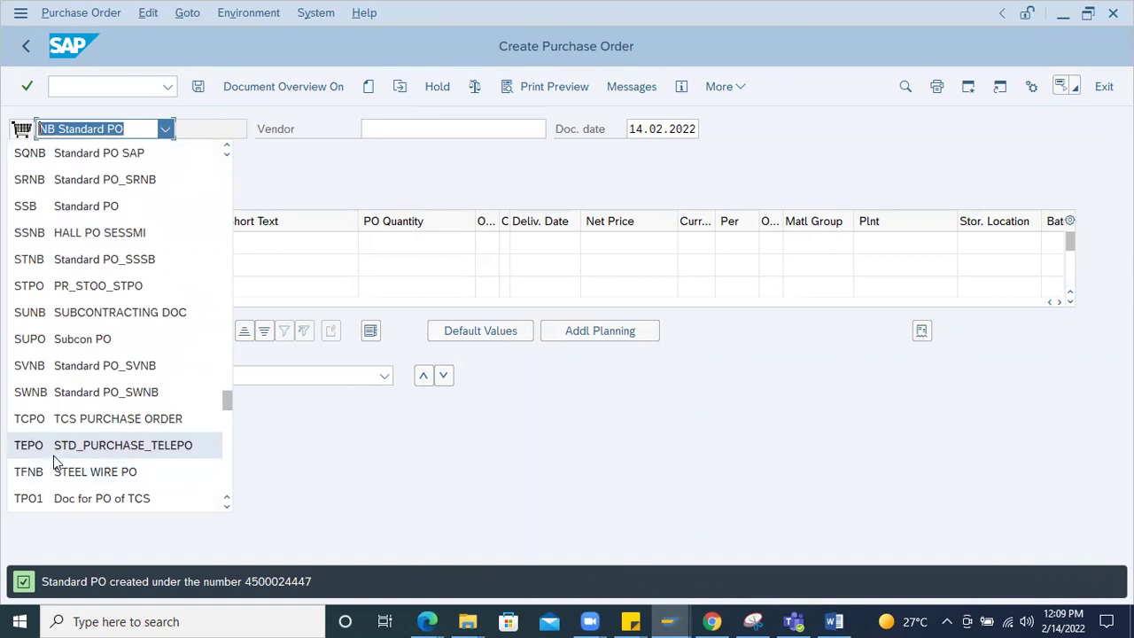
pyautogui.click(394, 478)
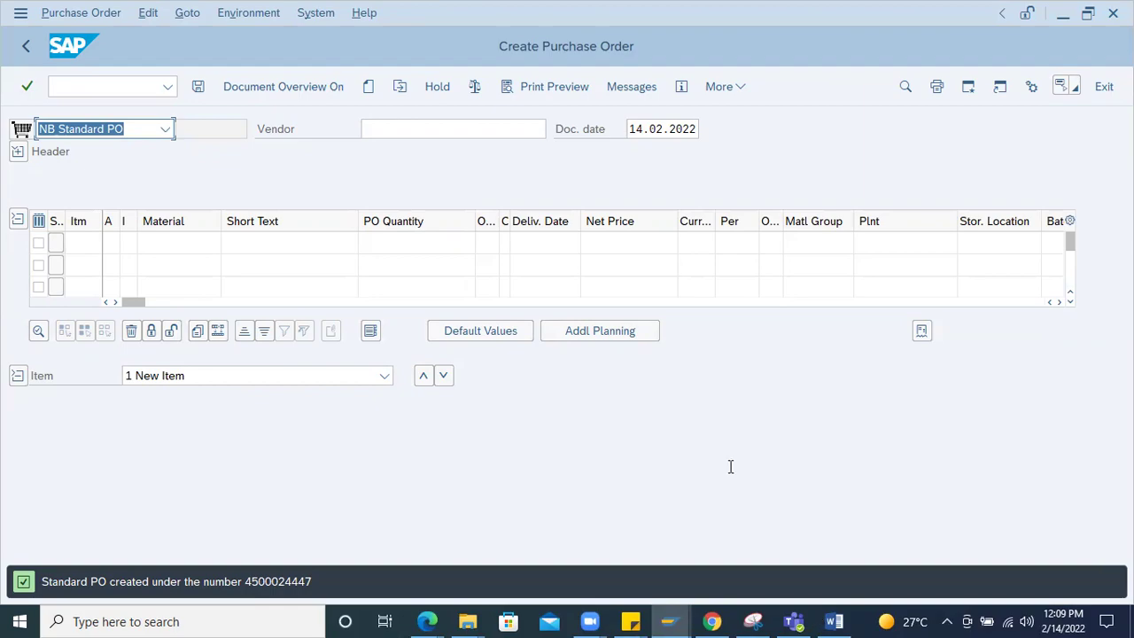
# Switch to the Word notes and add the line "10 qty → 100 INR" below ME2N, separated by a blank line.
pyautogui.hotkey('alt', 'Tab')
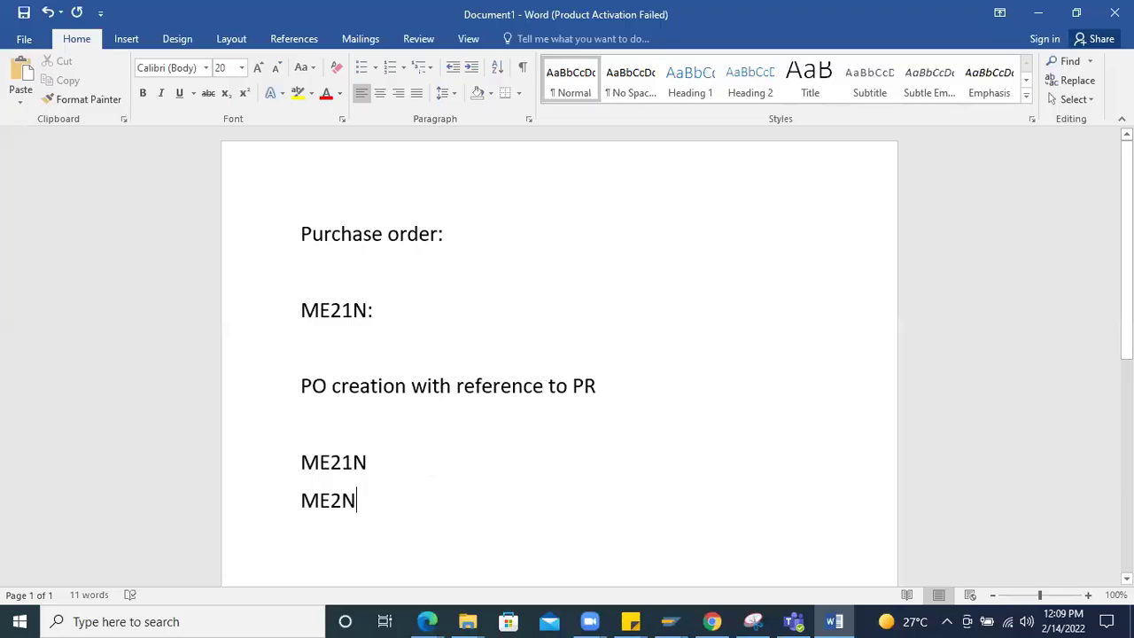
pyautogui.press('Return')
pyautogui.press('Return')
pyautogui.write('10 qty')
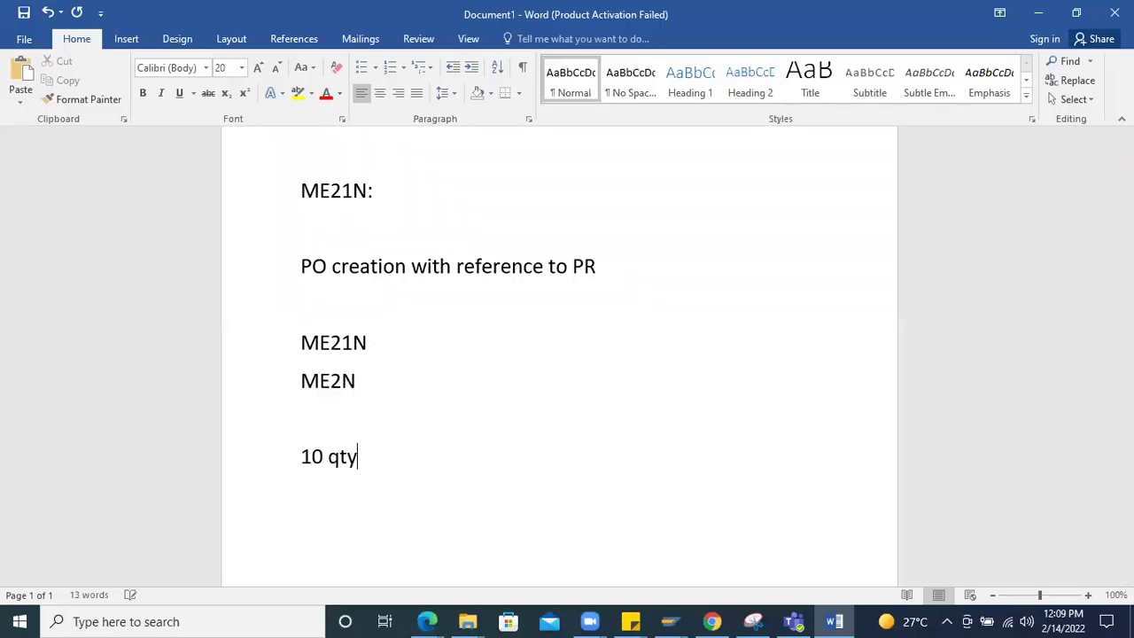
pyautogui.write(' --> 100 INR')
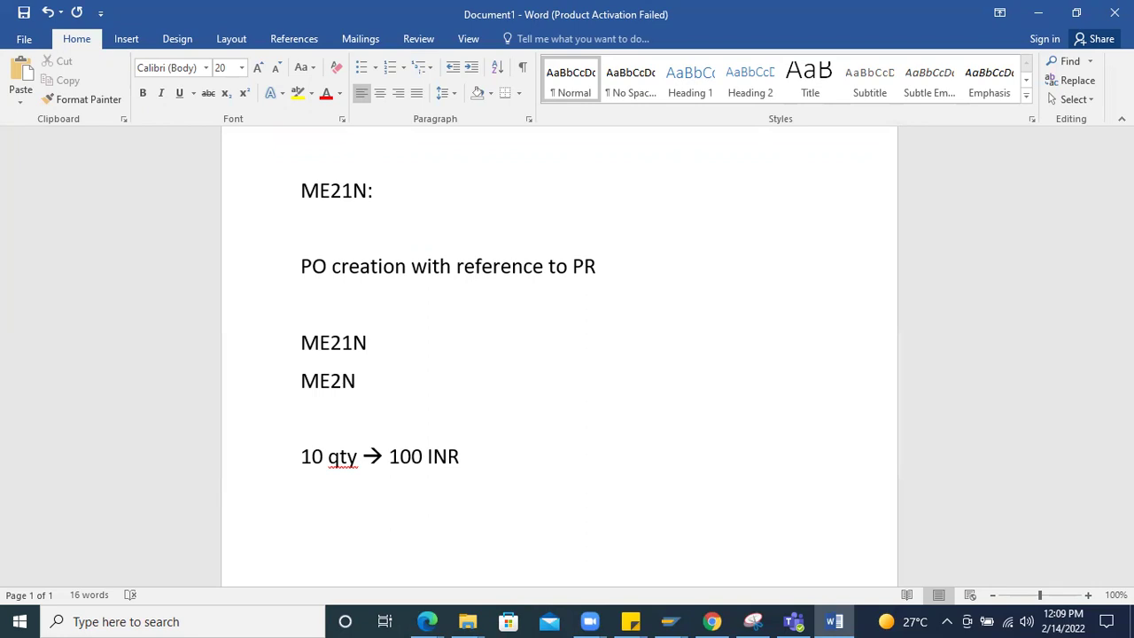
# Add the line "Material master → 90 INR" directly below the 10 qty line.
pyautogui.press('Return')
pyautogui.write('Matr')
pyautogui.press('BackSpace')
pyautogui.press('BackSpace')
pyautogui.write('erial master ')
pyautogui.write('--')
pyautogui.write('> ')
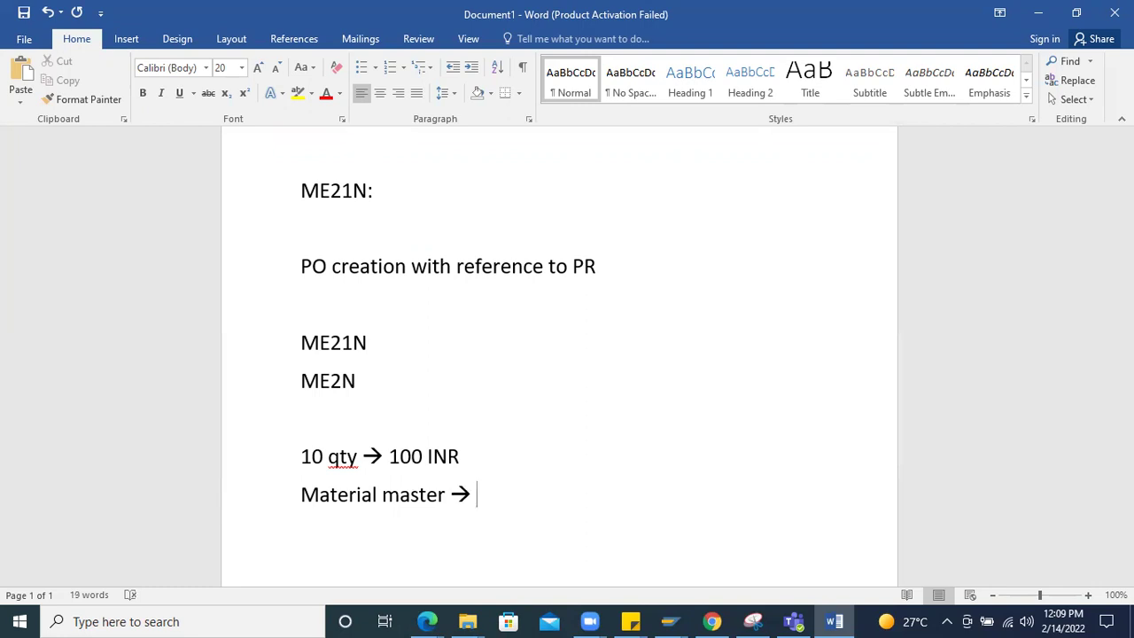
pyautogui.write('90 INR')
pyautogui.scroll(-2, 481, 501)
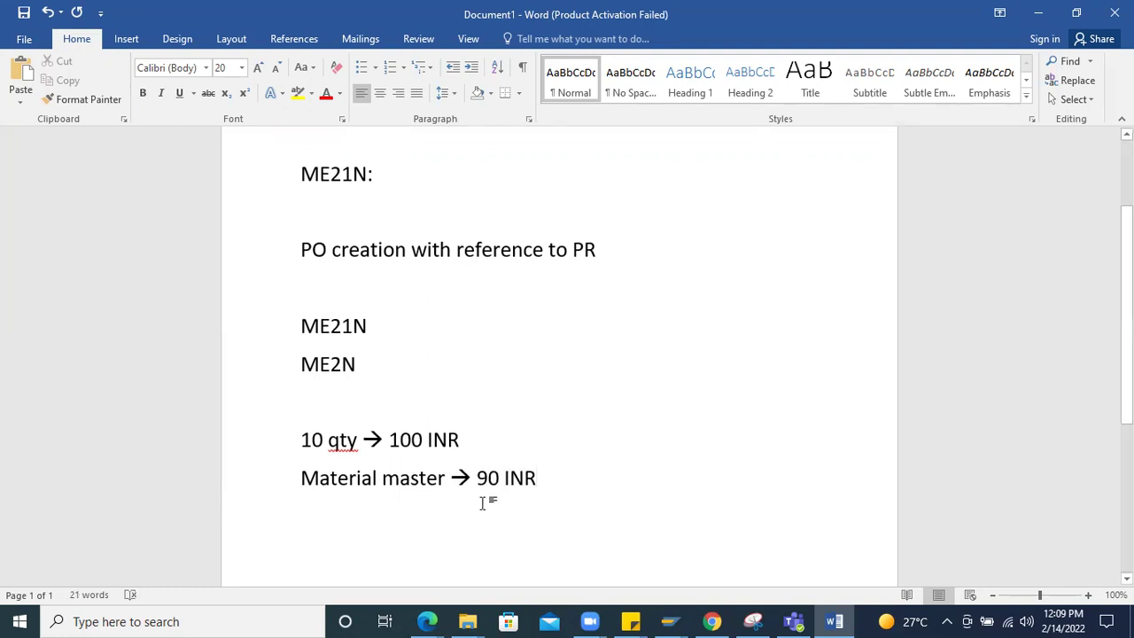
# Append the price sources "(PIR , Manual , Condition record , Contract)" to the end of the 10 qty line.
pyautogui.moveTo(541, 415); pyautogui.dragTo(301, 414)
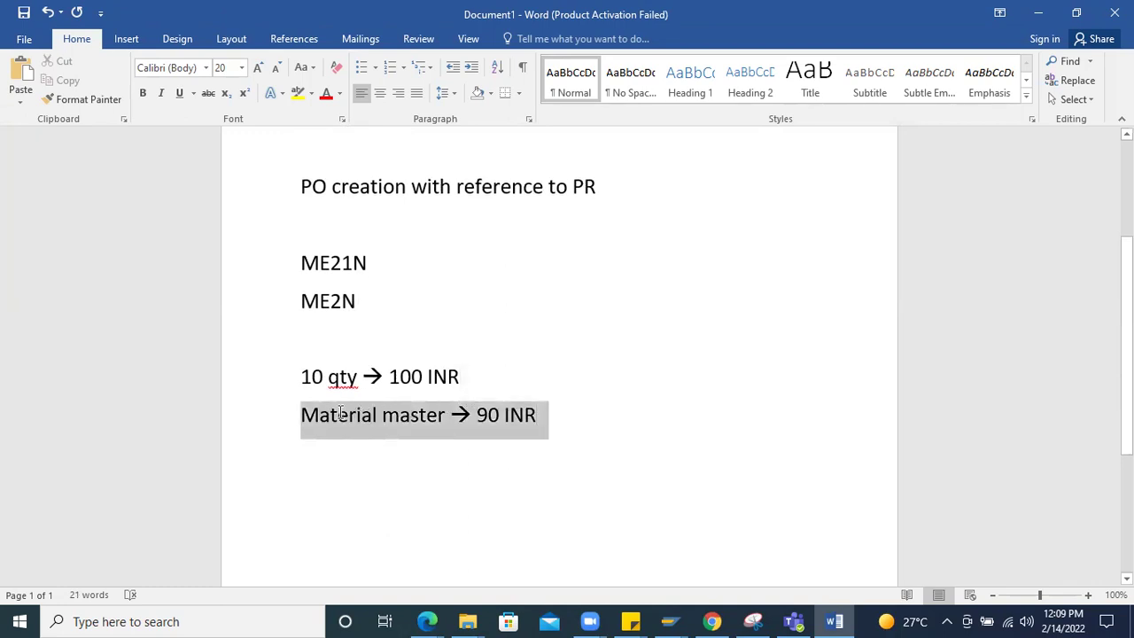
pyautogui.click(486, 372)
pyautogui.moveTo(486, 372); pyautogui.dragTo(157, 331)
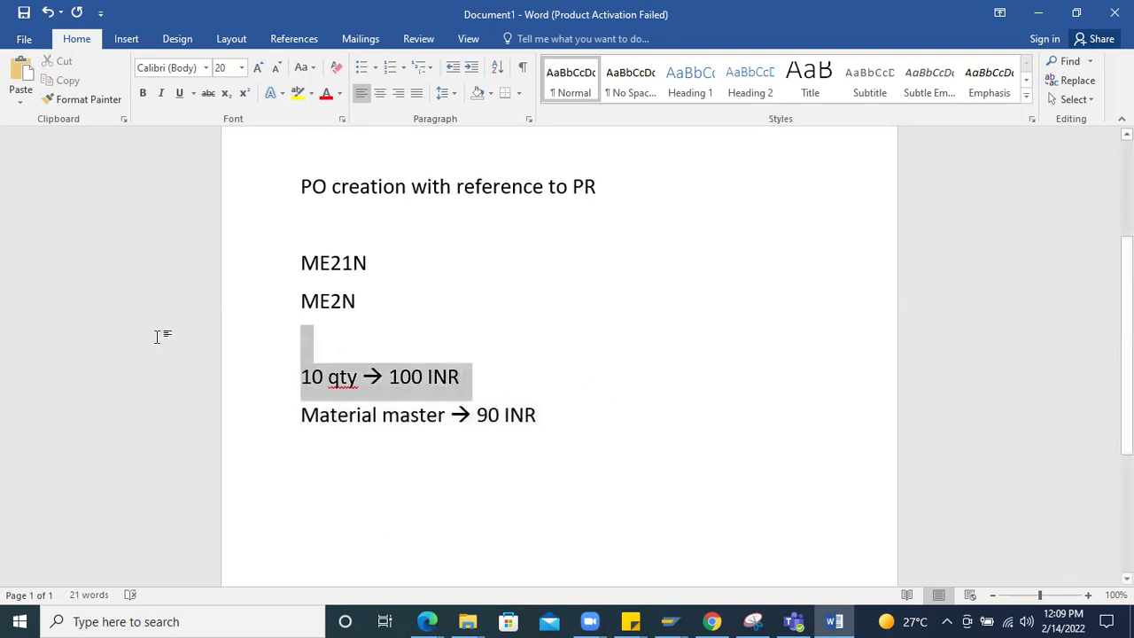
pyautogui.click(485, 381)
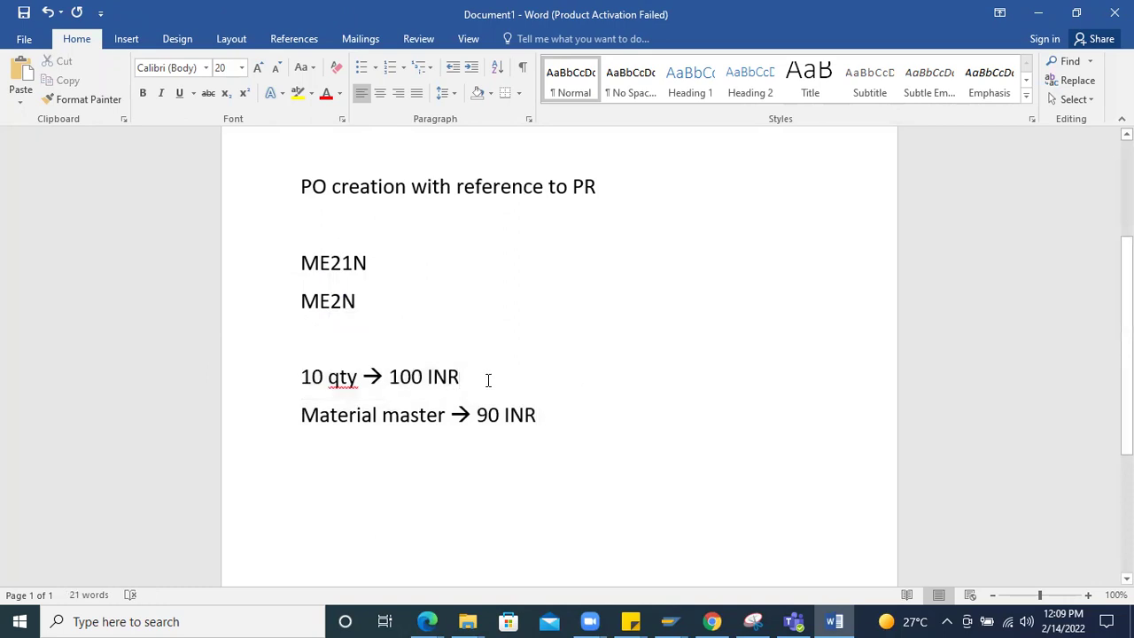
pyautogui.moveTo(487, 380); pyautogui.dragTo(289, 372)
pyautogui.click(481, 385)
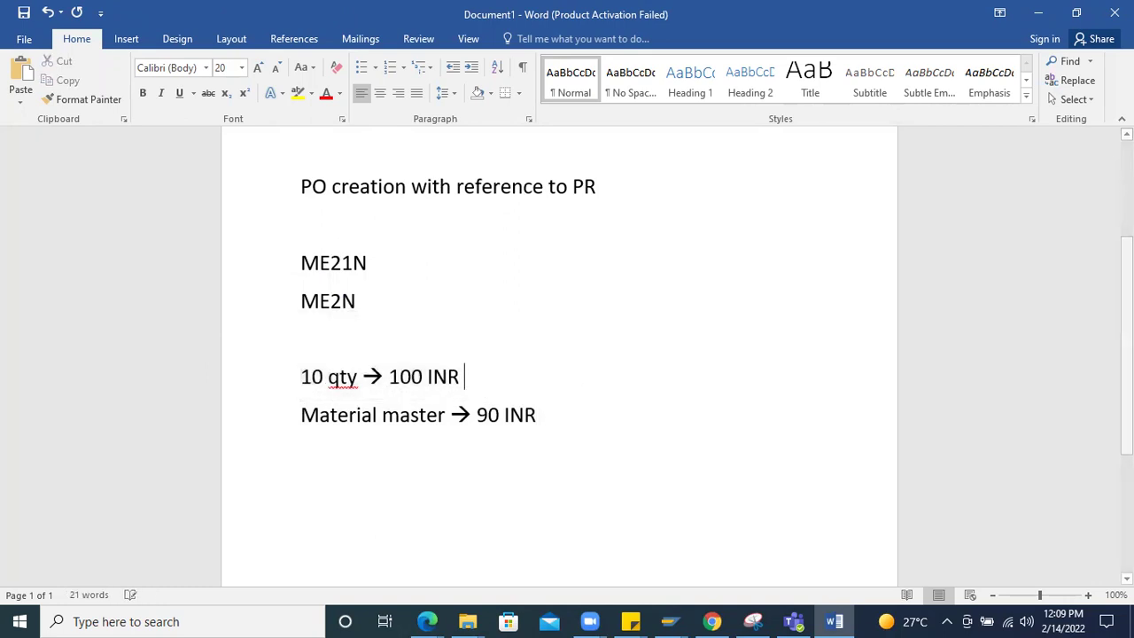
pyautogui.write('(PR')
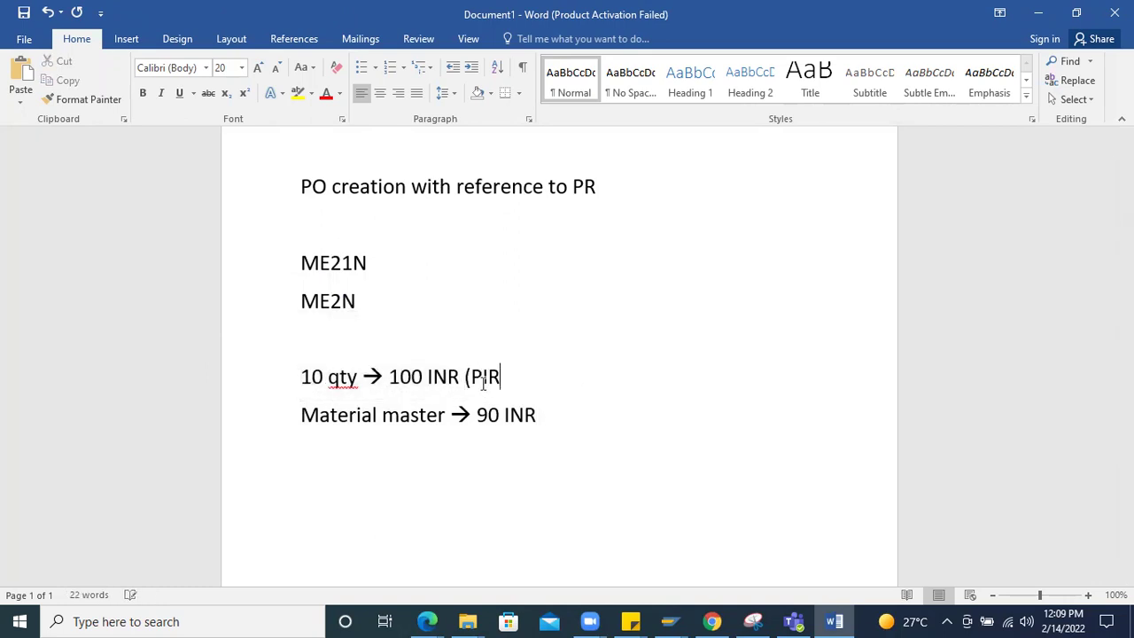
pyautogui.write(' , Manual , Cor')
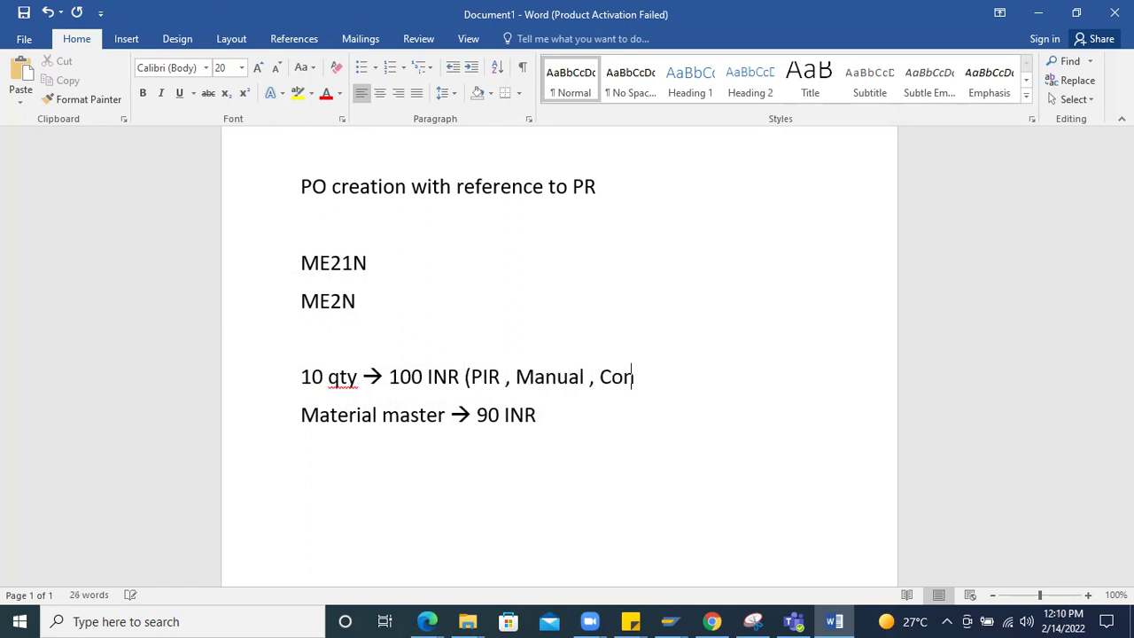
pyautogui.write('dition record , Contractr')
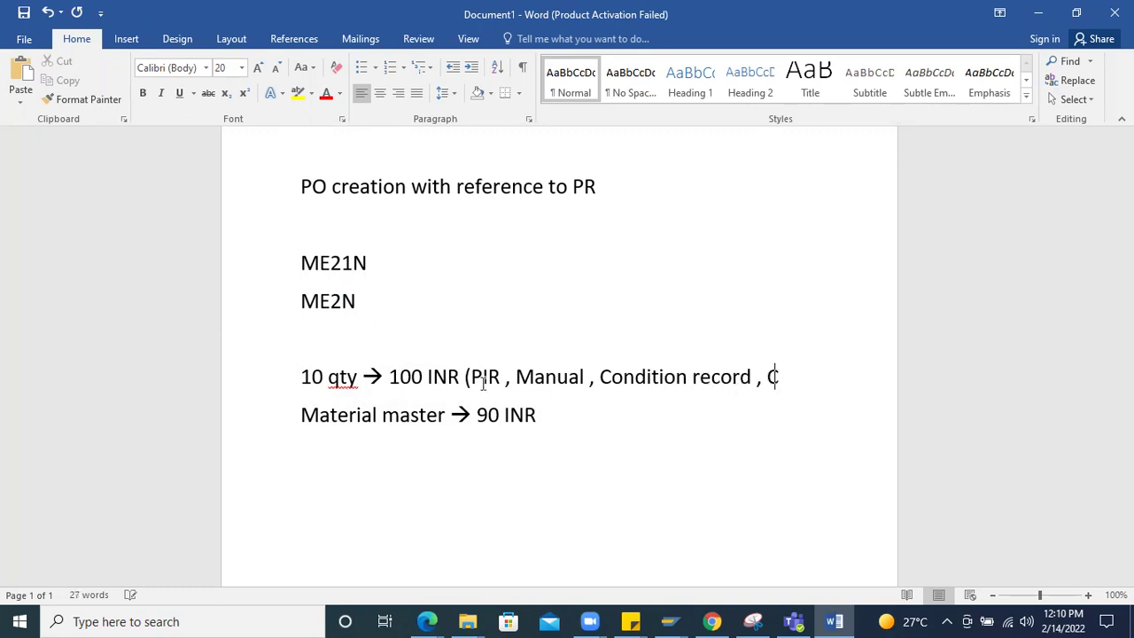
pyautogui.press('BackSpace')
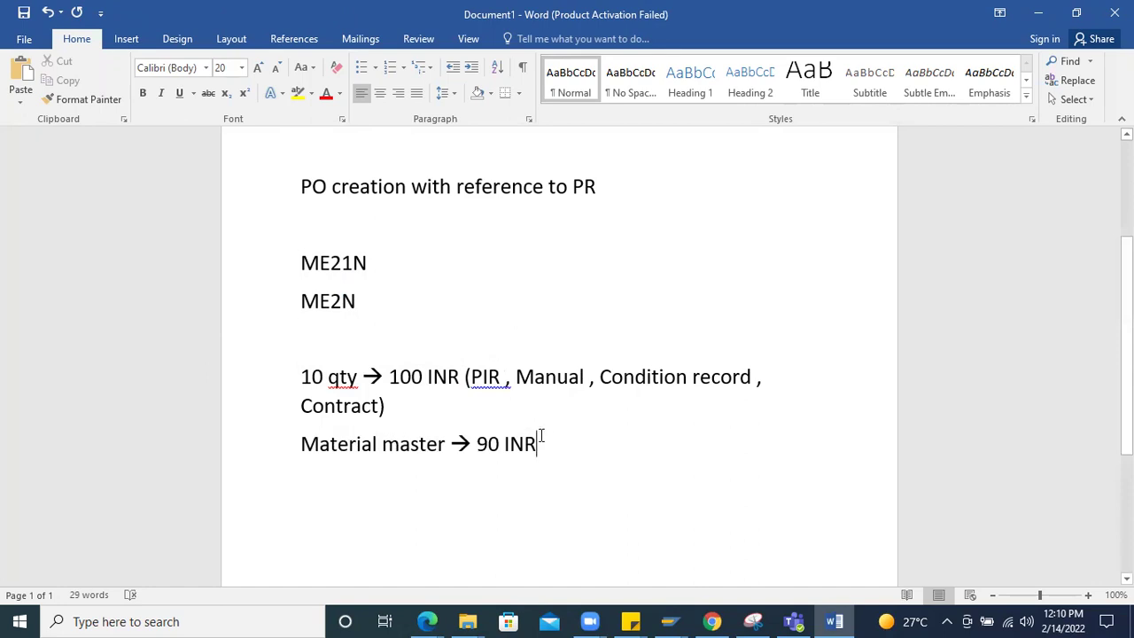
# Add the lines "1000 INR" and "90 INR" below the Material master line, after a blank line.
pyautogui.moveTo(539, 443); pyautogui.dragTo(477, 445)
pyautogui.moveTo(460, 376); pyautogui.dragTo(390, 377)
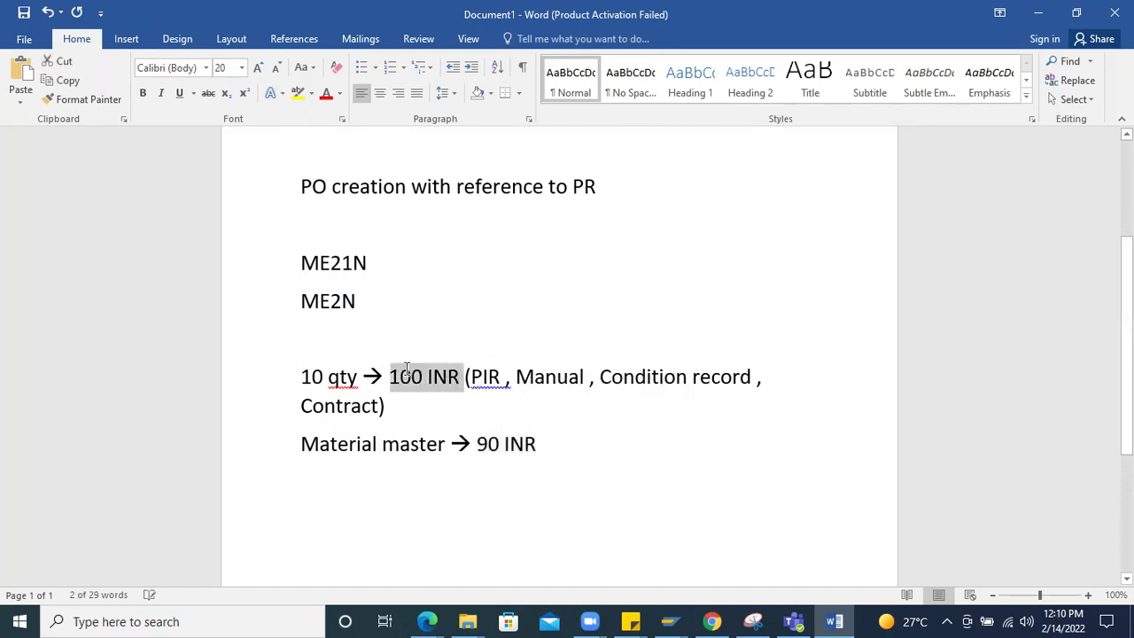
pyautogui.click(567, 440)
pyautogui.press('Return')
pyautogui.press('Return')
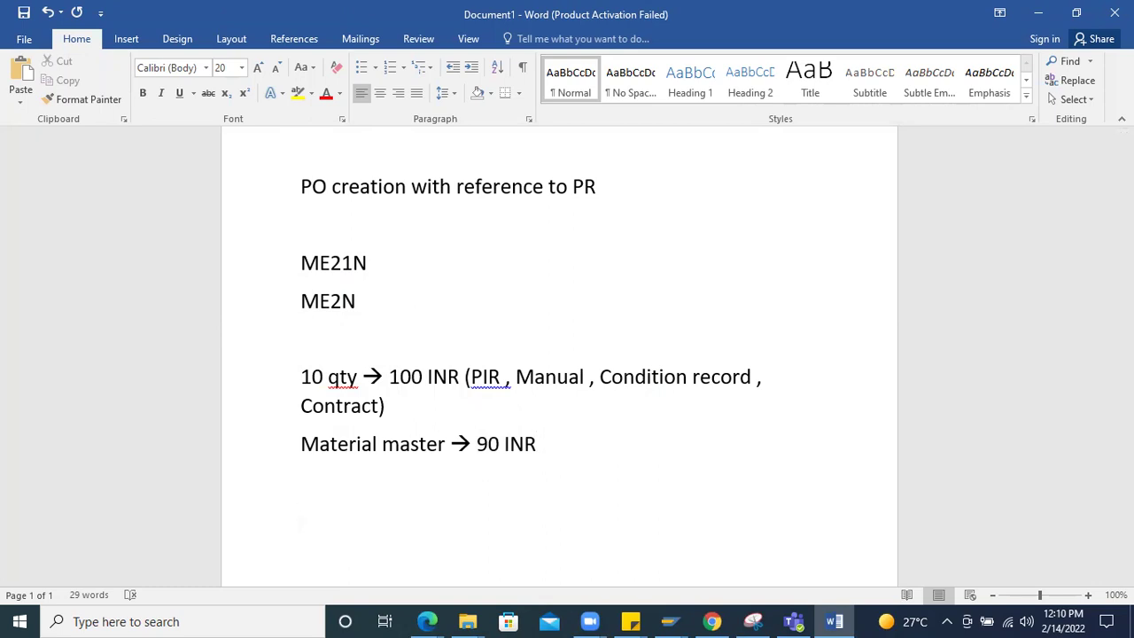
pyautogui.write('1000 INR')
pyautogui.press('Return')
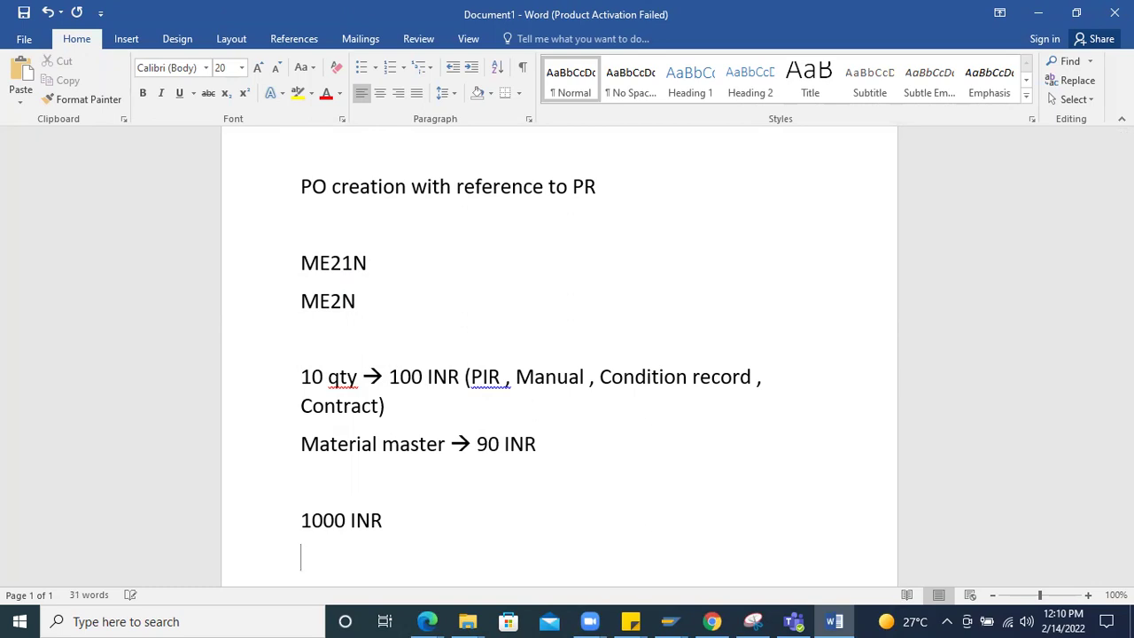
pyautogui.write('90 INR')
pyautogui.scroll(-2, 544, 455)
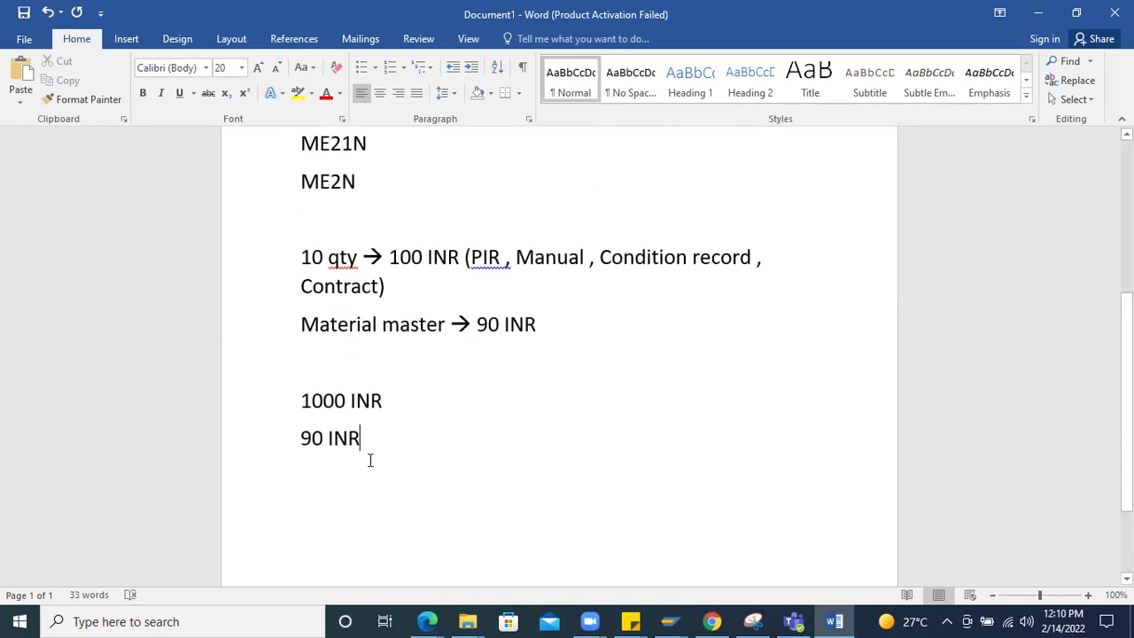
# Add the line "Moving average price → 1000/10= 100" below the 90 INR line, after a blank line.
pyautogui.press('Return')
pyautogui.press('Return')
pyautogui.write('Movin')
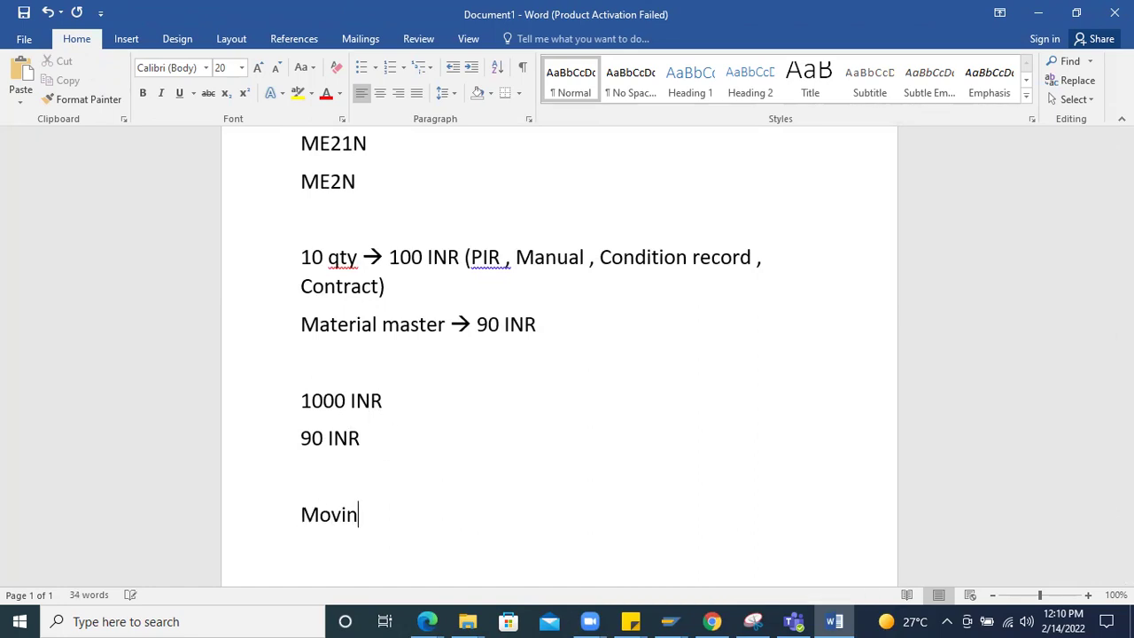
pyautogui.write('g avera')
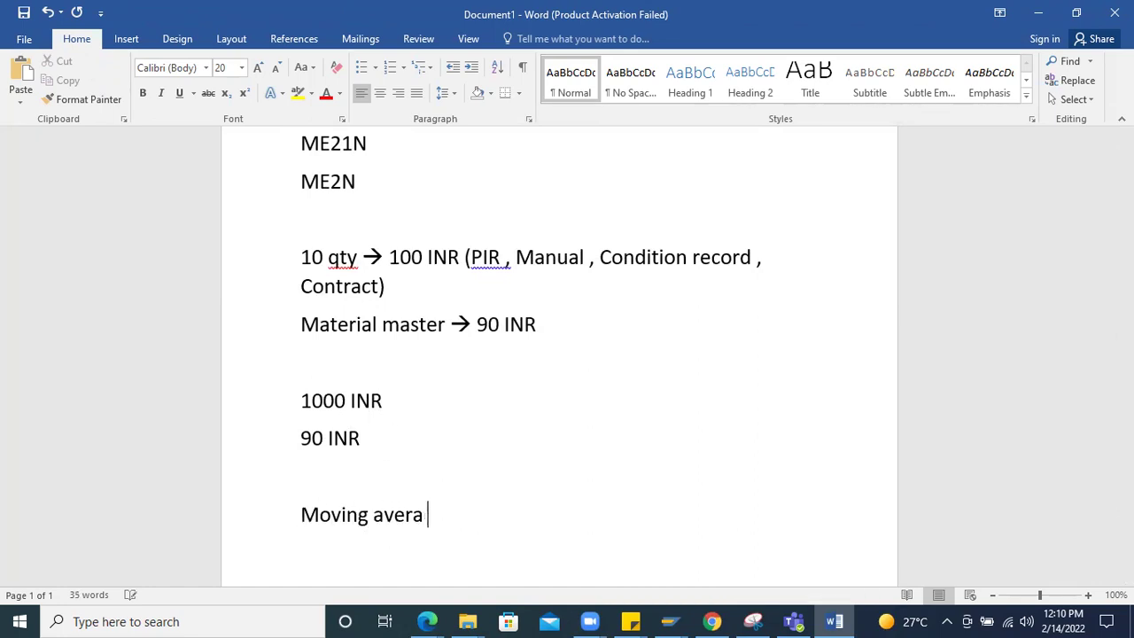
pyautogui.write('ge price')
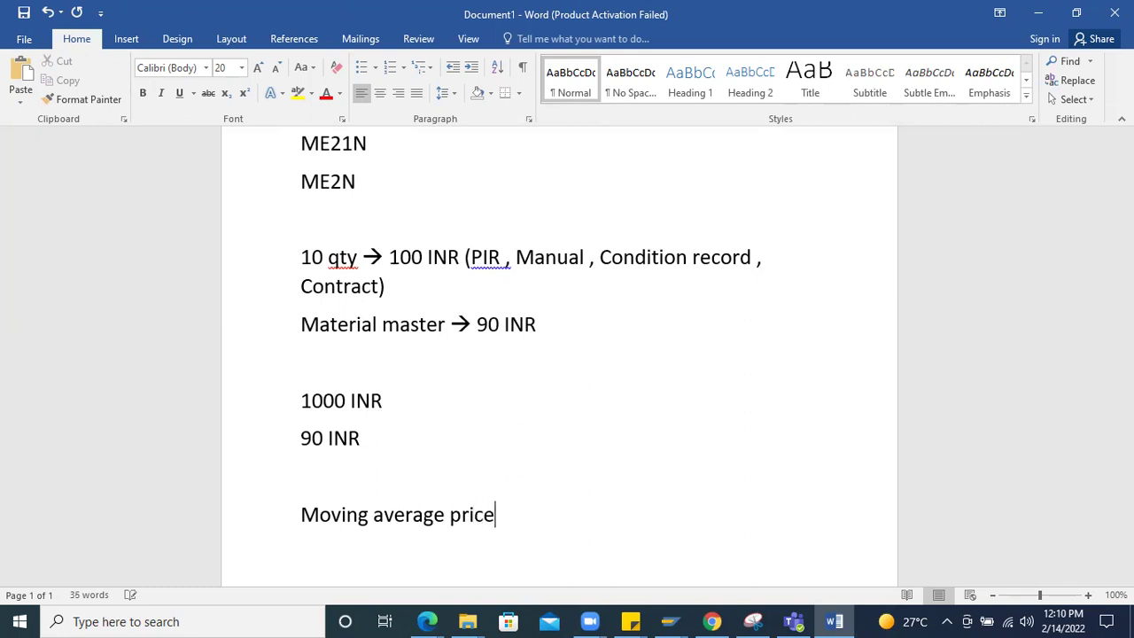
pyautogui.write(' --> ')
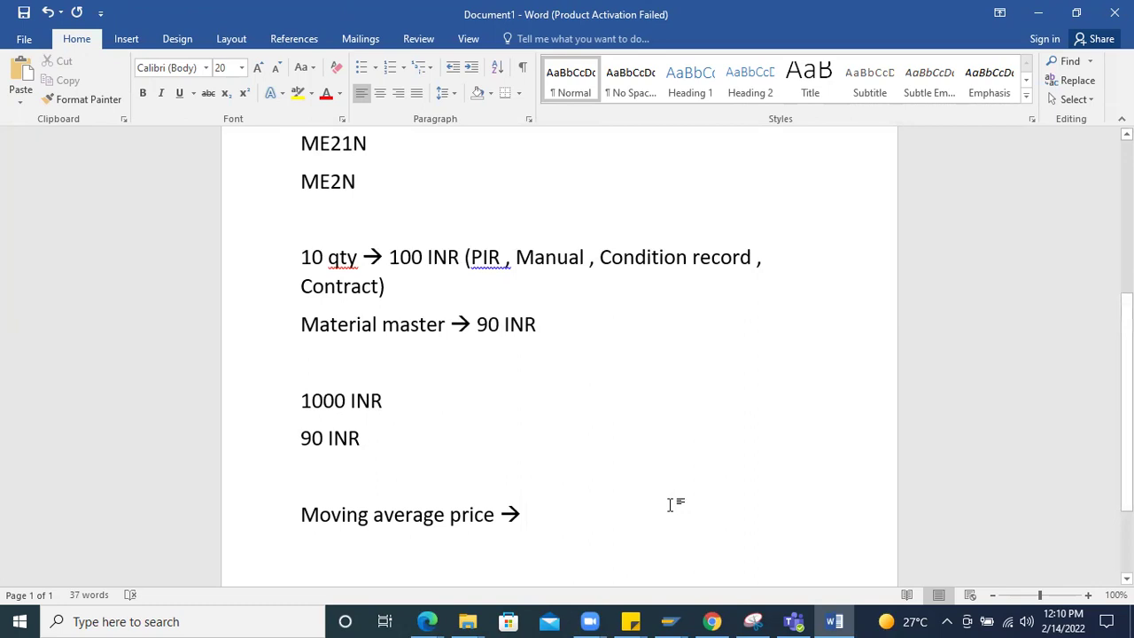
pyautogui.write('1000')
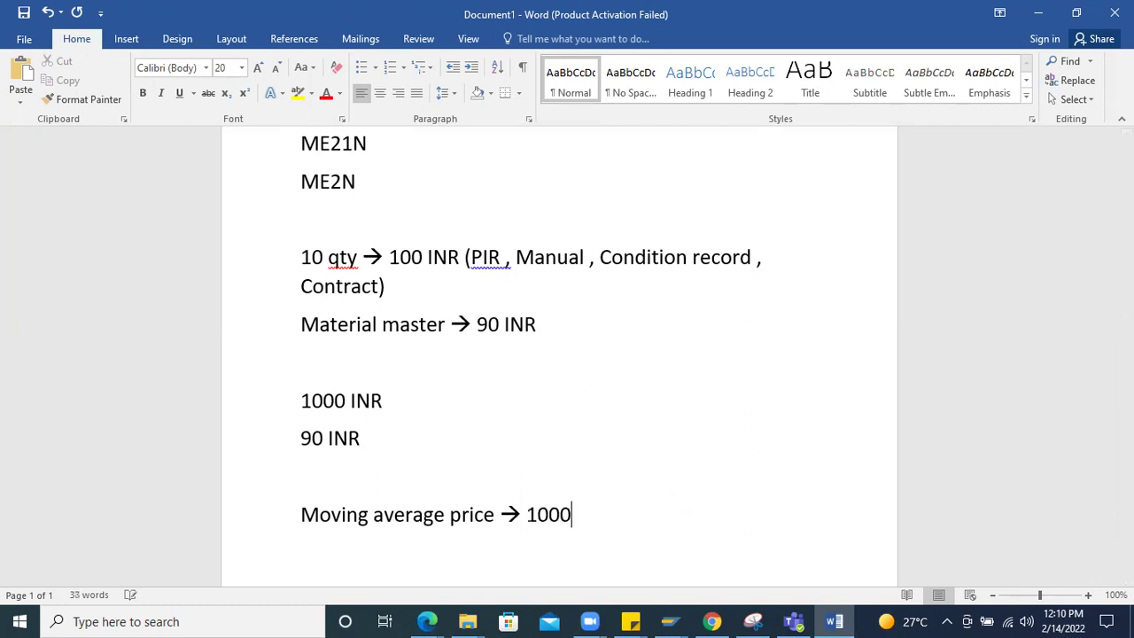
pyautogui.write('/10= 100')
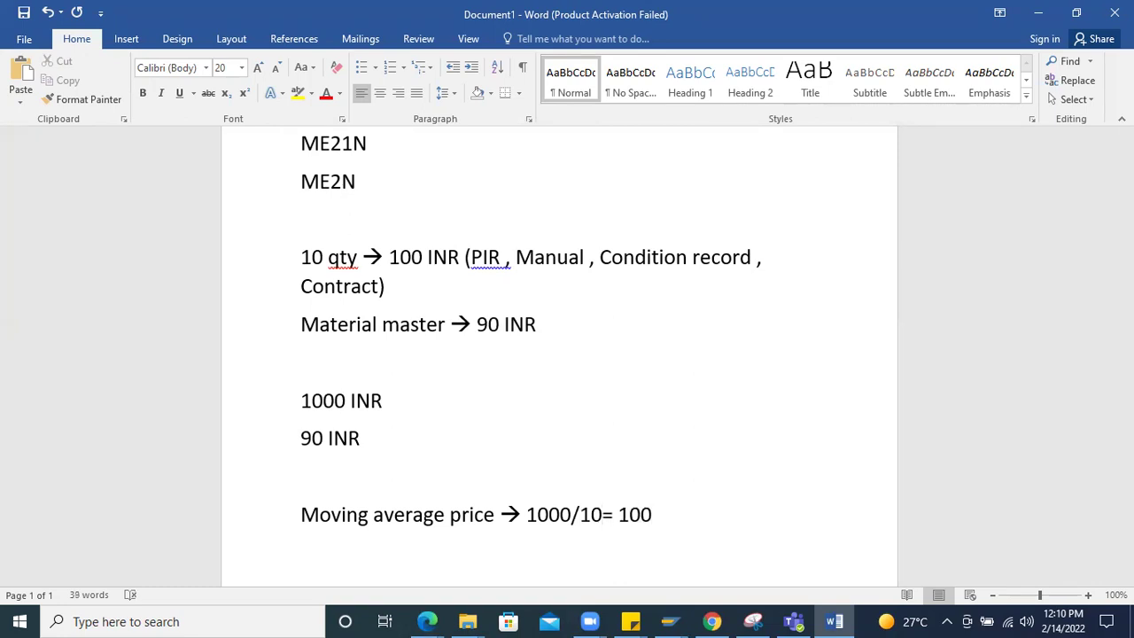
# Add the line "20 qty → 95 →1900 INR" below the moving average price line, after a blank line.
pyautogui.scroll(-2, 765, 518)
pyautogui.press('Return')
pyautogui.press('Return')
pyautogui.write('20 qty ')
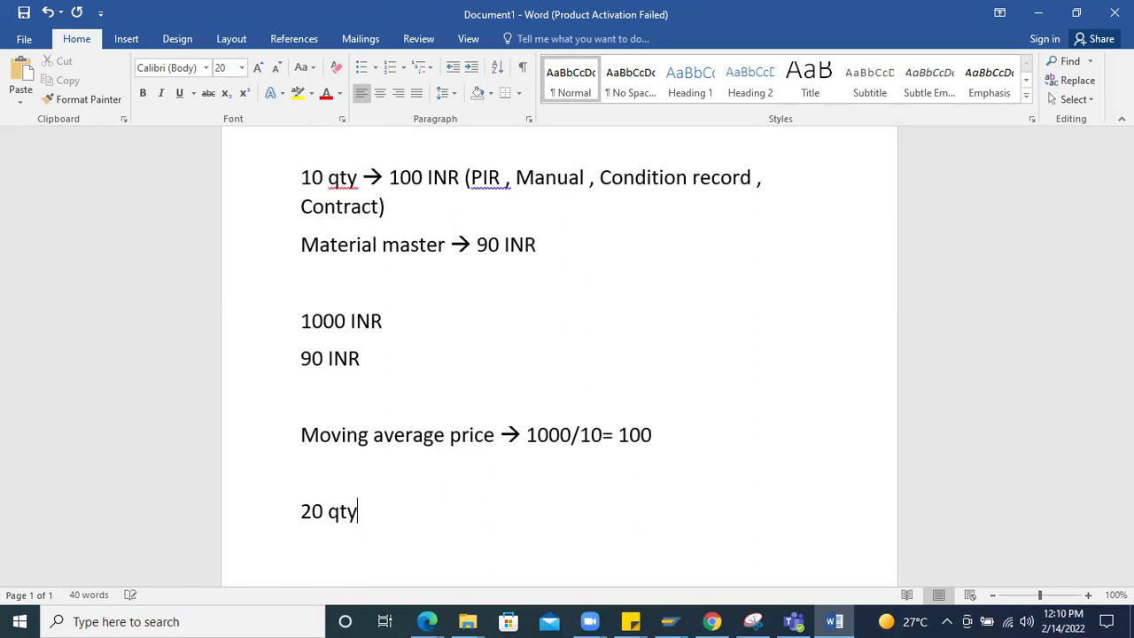
pyautogui.write('-->')
pyautogui.write('95')
pyautogui.write(' =')
pyautogui.press('BackSpace')
pyautogui.write('-->')
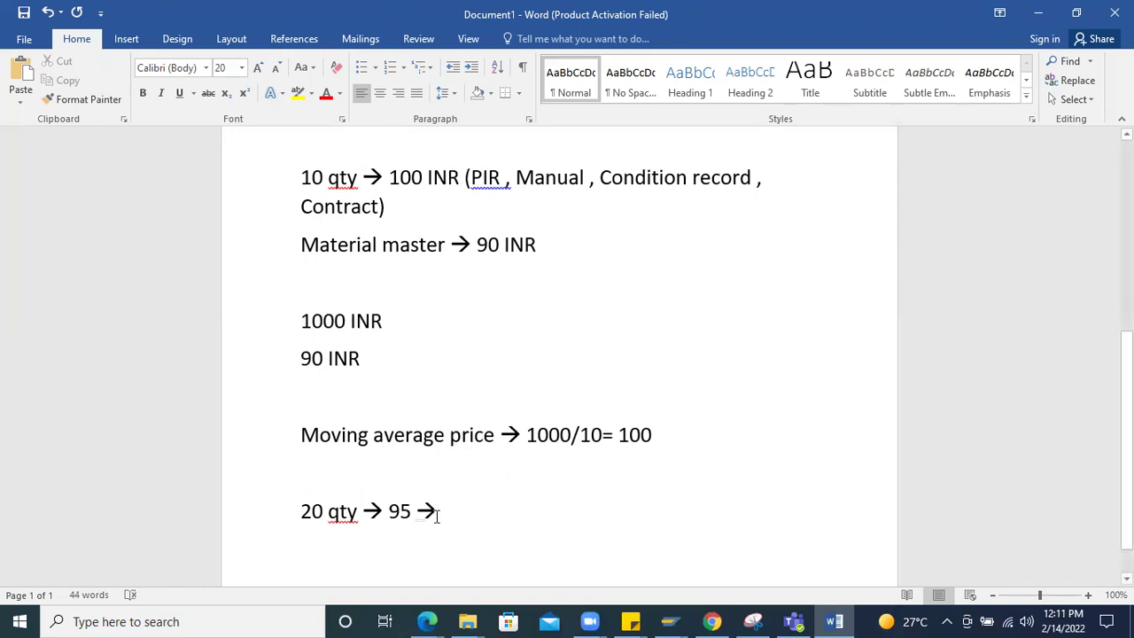
pyautogui.moveTo(413, 512); pyautogui.dragTo(388, 512)
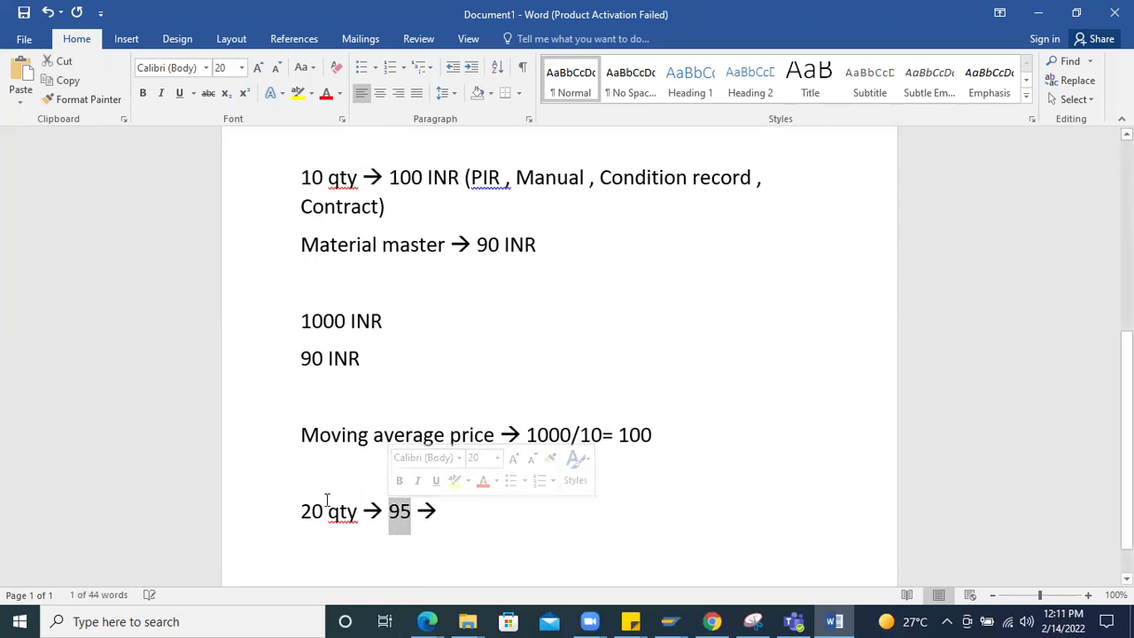
pyautogui.click(471, 514)
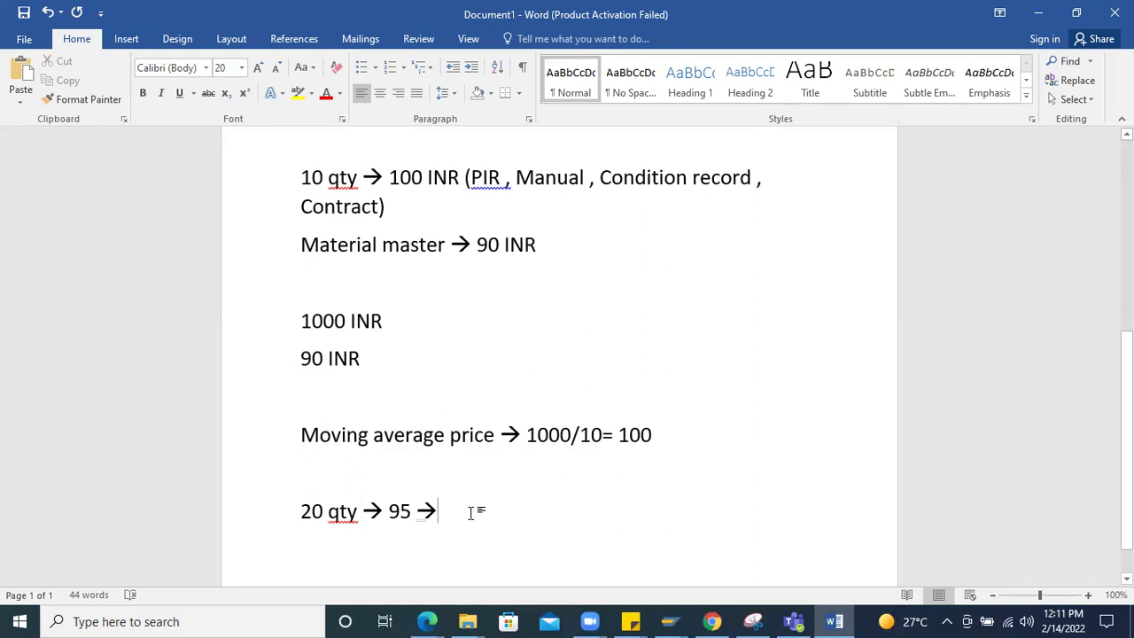
pyautogui.write('1900 INR')
pyautogui.scroll(-1, 542, 504)
pyautogui.click(560, 469)
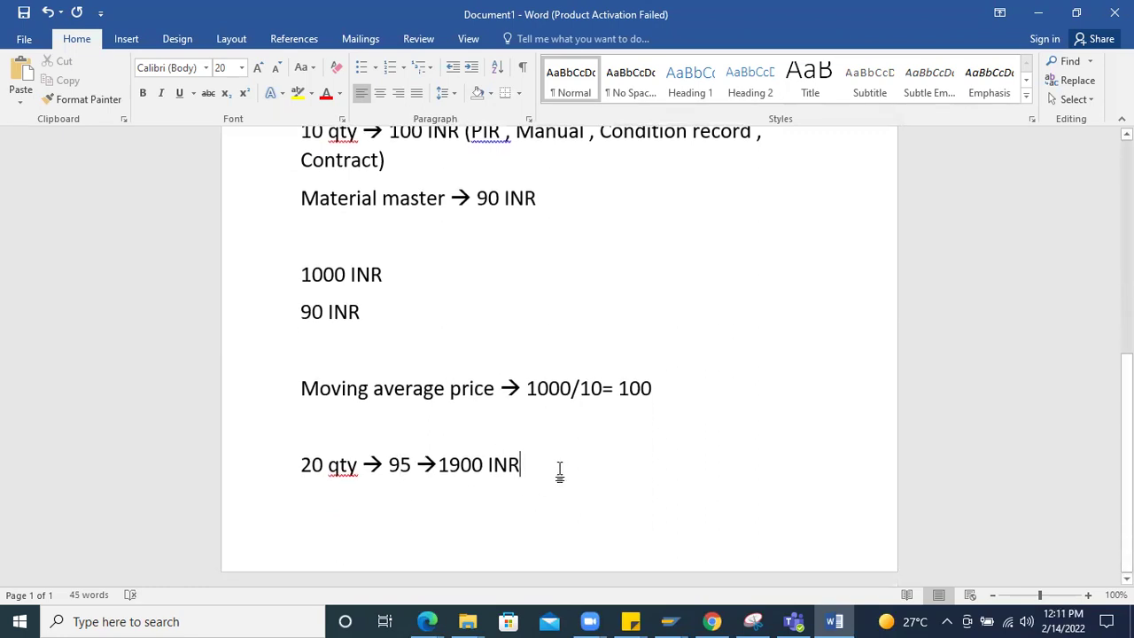
# Add the line "Total qty → 10 +20 = 30 QTY" below the 20 qty line, after a blank line.
pyautogui.press('Return')
pyautogui.press('Return')
pyautogui.write('Totra')
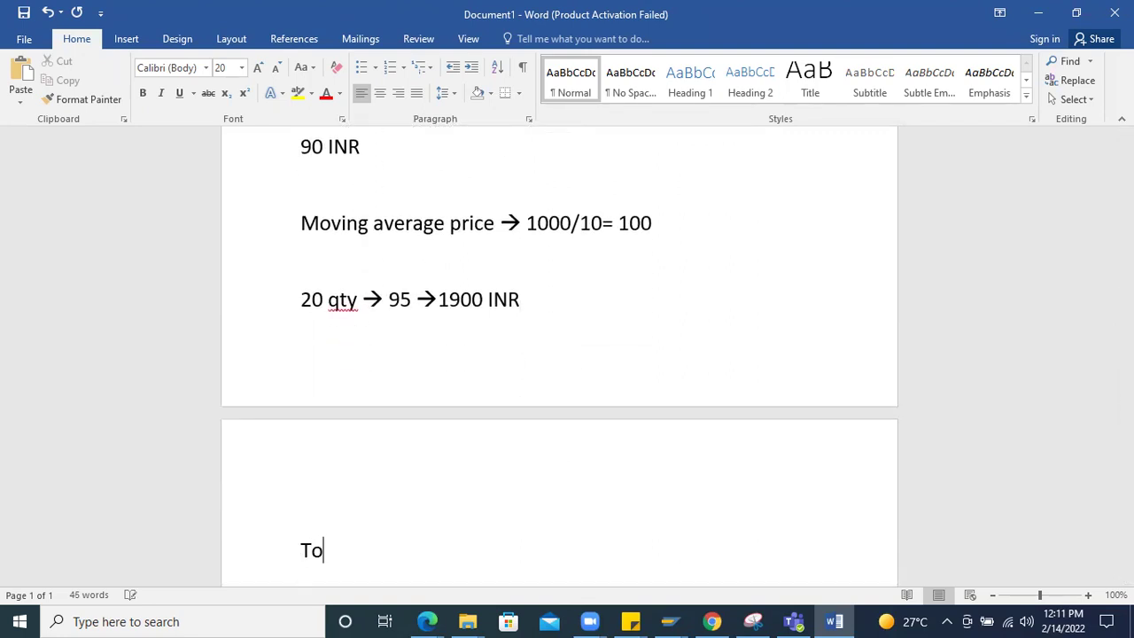
pyautogui.press('BackSpace')
pyautogui.press('BackSpace')
pyautogui.write('al qt')
pyautogui.write('y -> ')
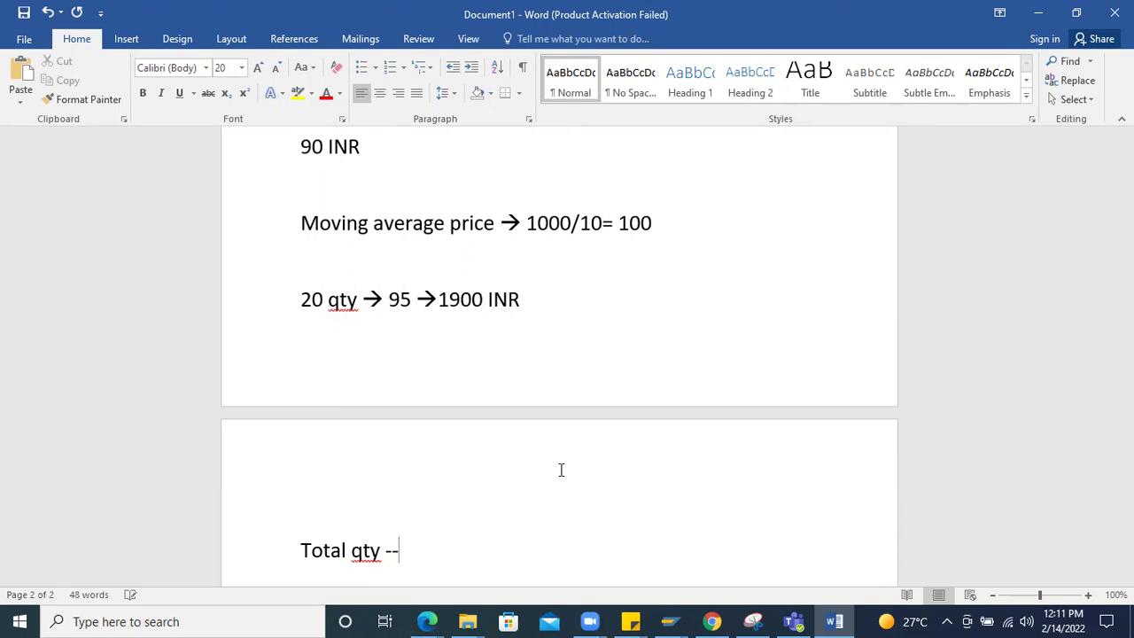
pyautogui.write('10 +20 = 30 QTY')
pyautogui.press('Return')
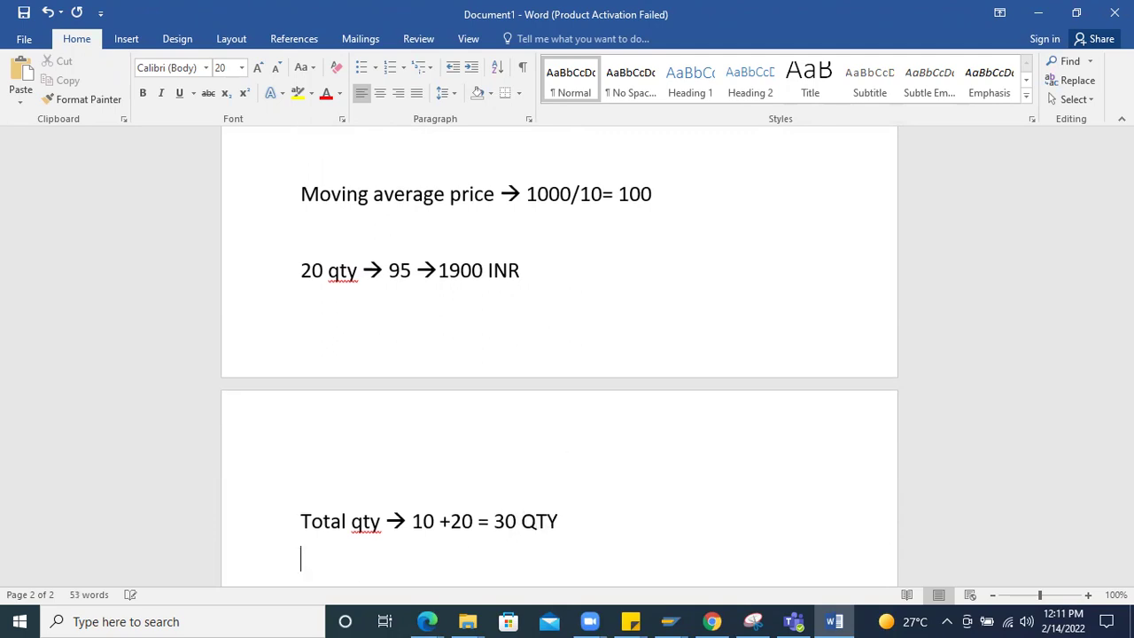
# Add the lines "1000 INR + 1900 INR" and "2900/30=" below the Total qty line, separated by blank lines.
pyautogui.press('Return')
pyautogui.write('1000 INR + 1900 INR')
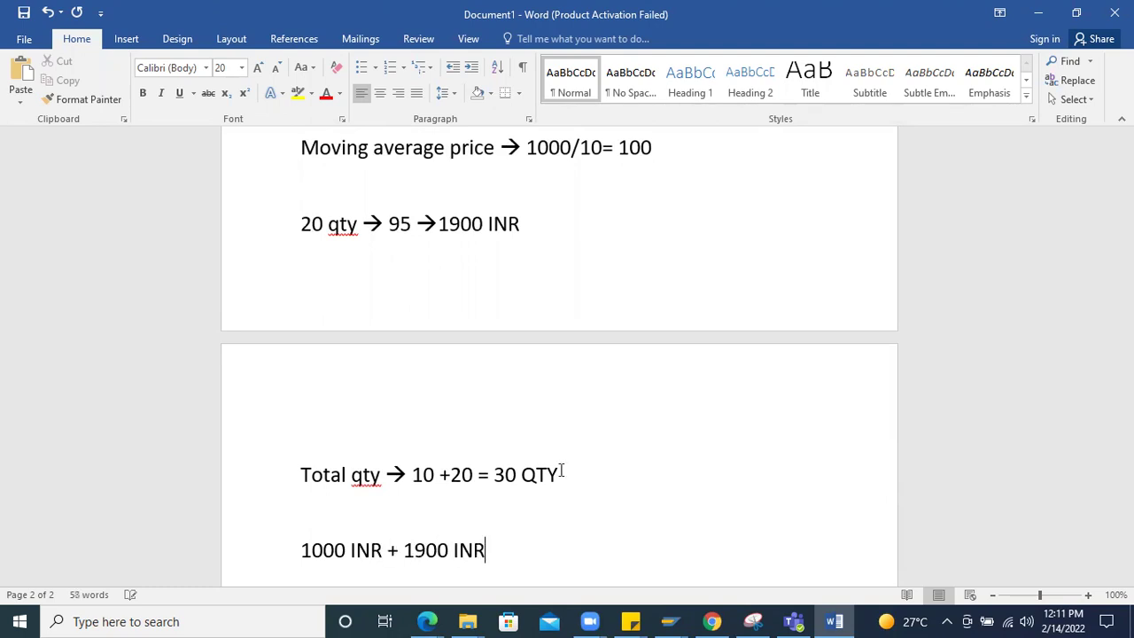
pyautogui.press('Return')
pyautogui.write('2900')
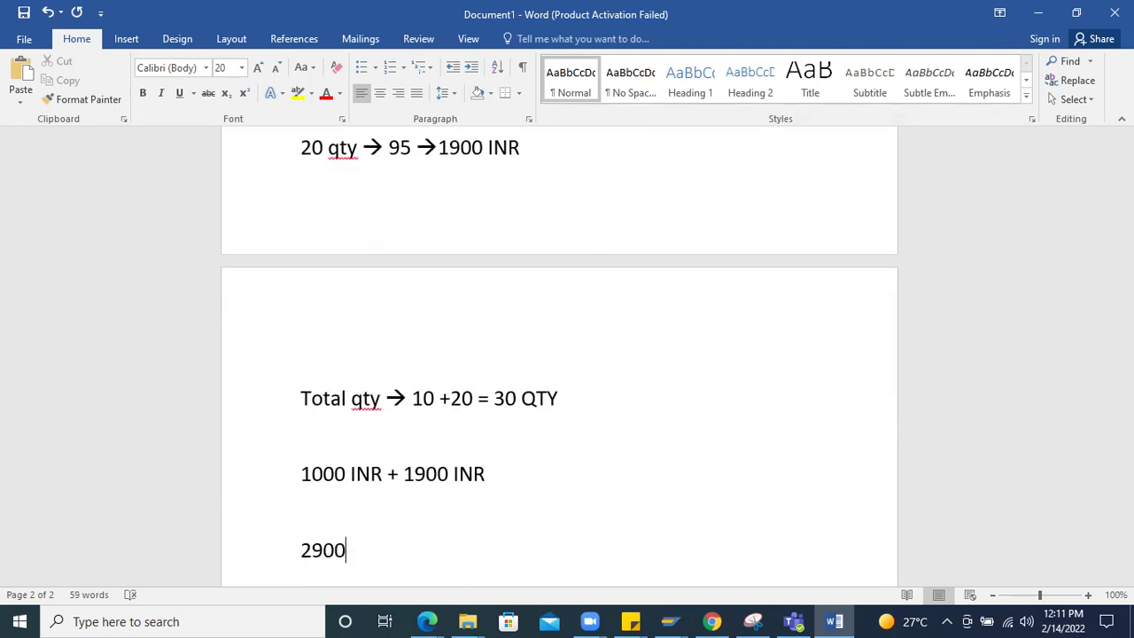
pyautogui.write('/30')
pyautogui.write('+')
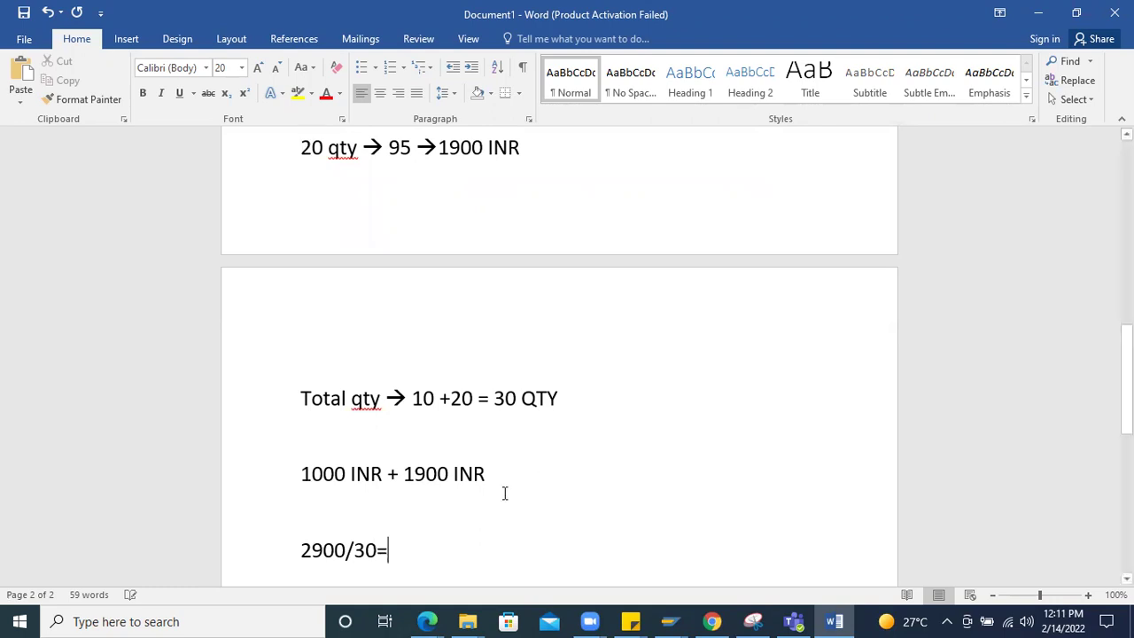
# Open Calculator, move it beside the notes and divide 2900 by 30.
pyautogui.click(226, 612)
pyautogui.write('cal')
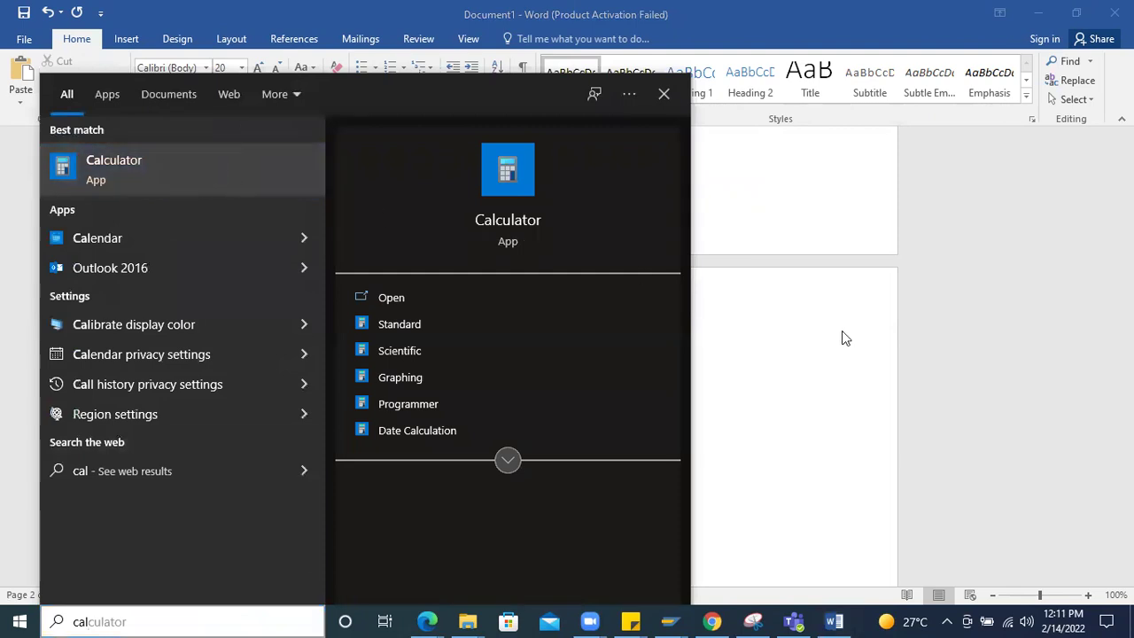
pyautogui.press('Return')
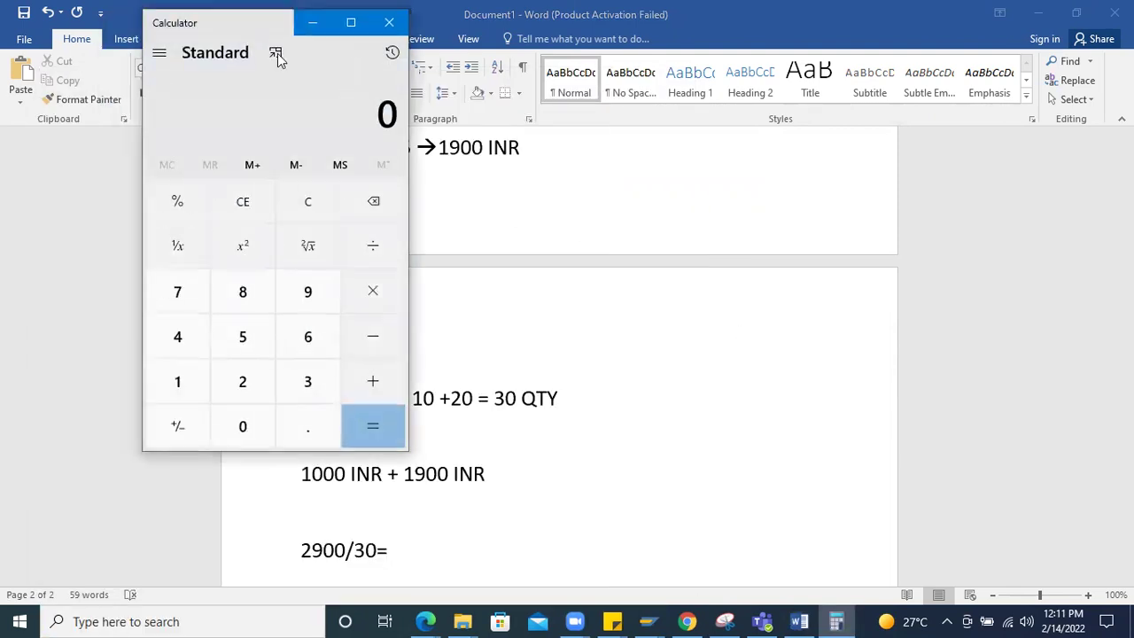
pyautogui.moveTo(248, 35); pyautogui.dragTo(786, 118)
pyautogui.click(781, 464)
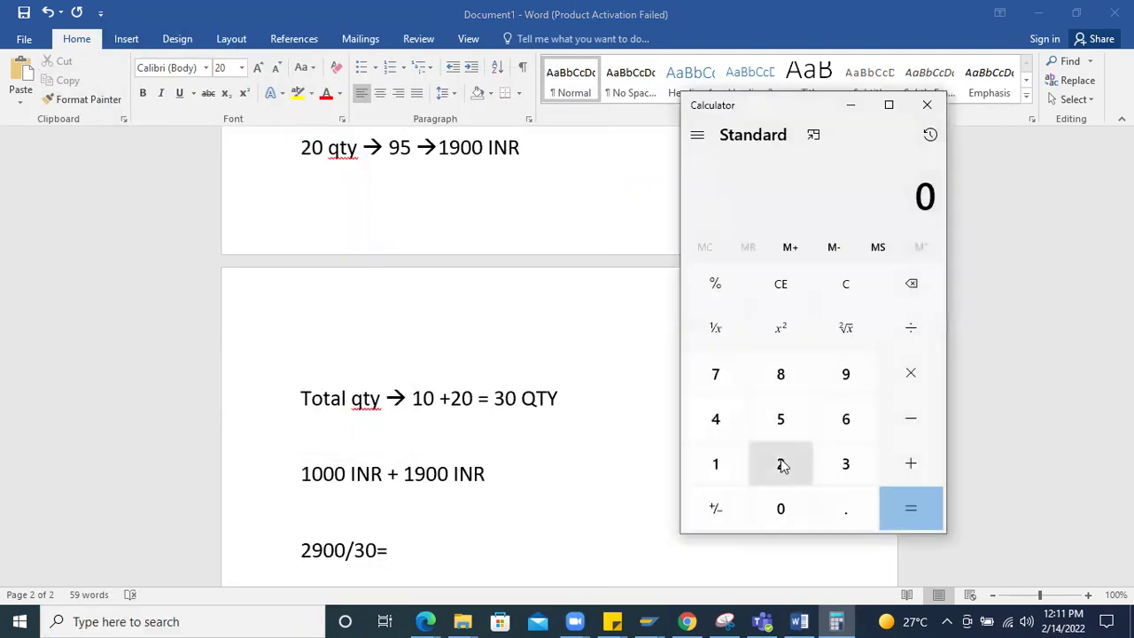
pyautogui.click(845, 374)
pyautogui.doubleClick(781, 507)
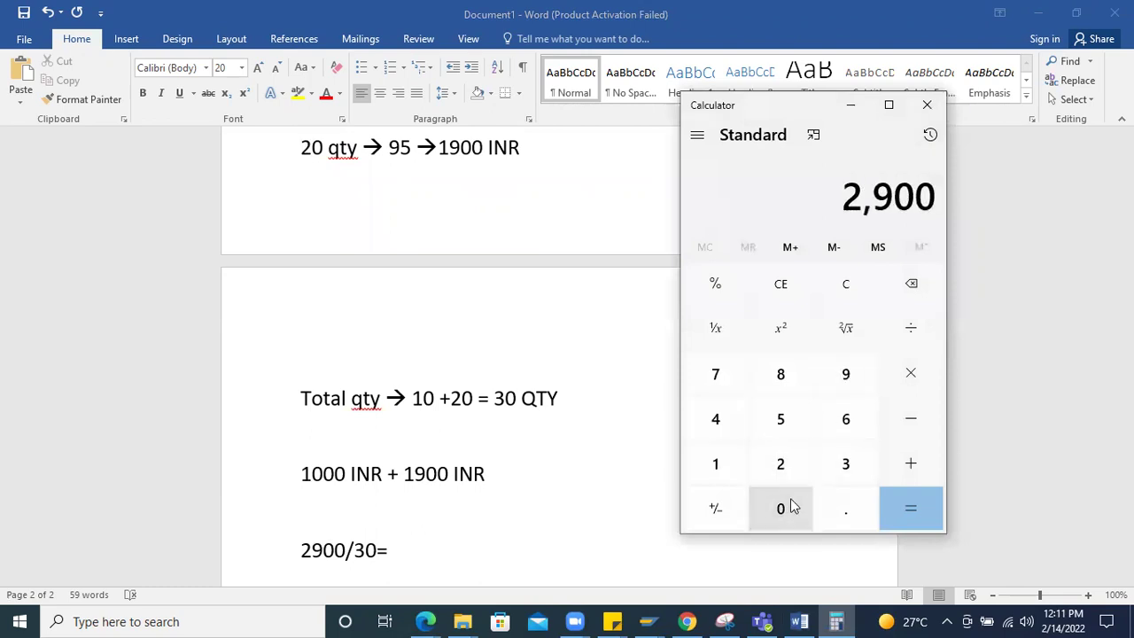
pyautogui.click(911, 328)
pyautogui.click(845, 463)
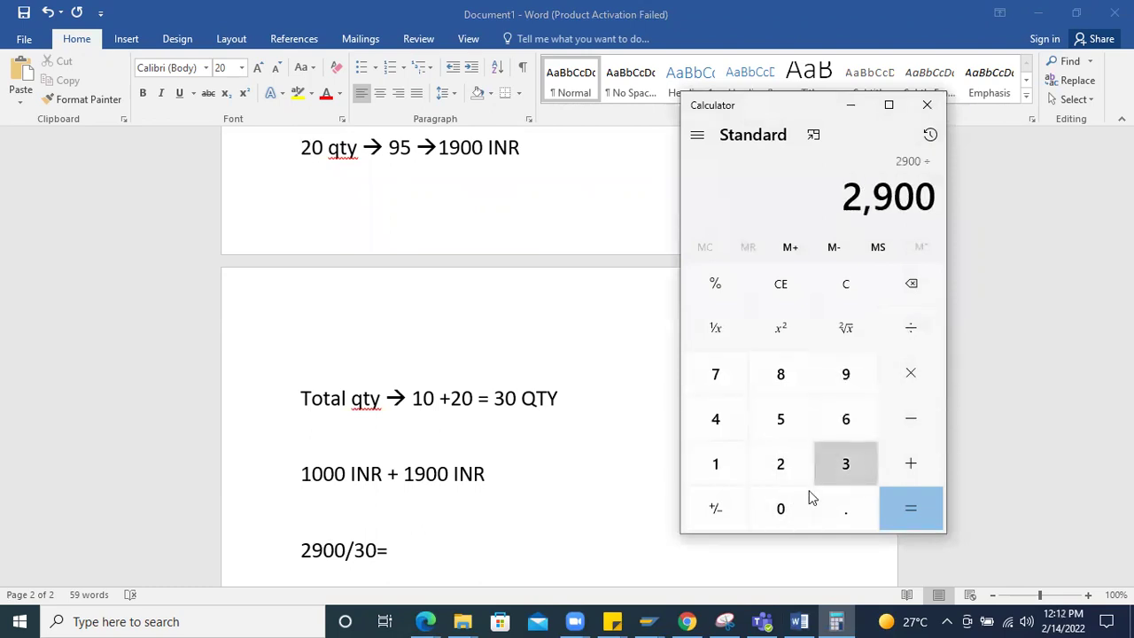
pyautogui.click(781, 508)
pyautogui.click(907, 512)
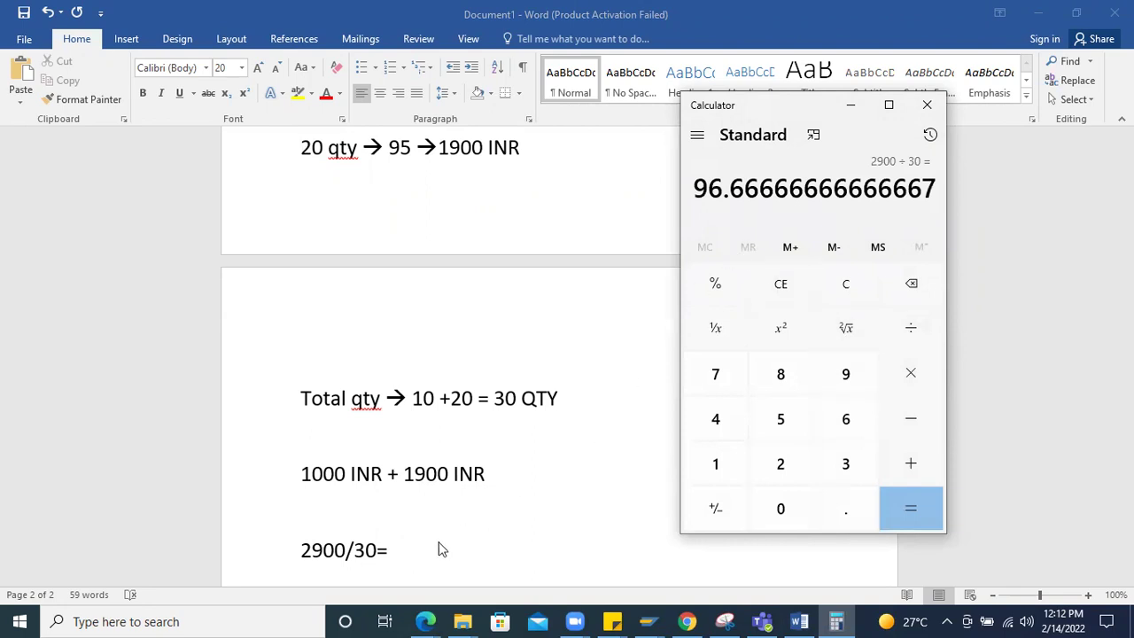
# Complete the "2900/30=" line in the Word notes with "96.66 INR".
pyautogui.click(438, 547)
pyautogui.write('96.')
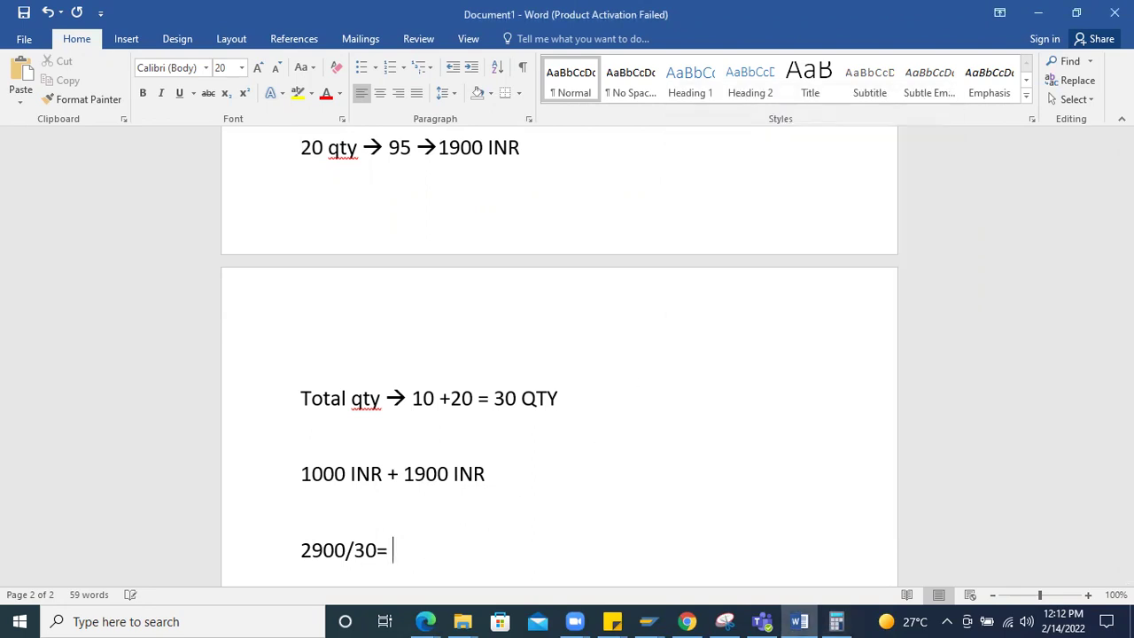
pyautogui.write(',')
pyautogui.press('BackSpace')
pyautogui.write('.,')
pyautogui.press('BackSpace')
pyautogui.write('66 INR')
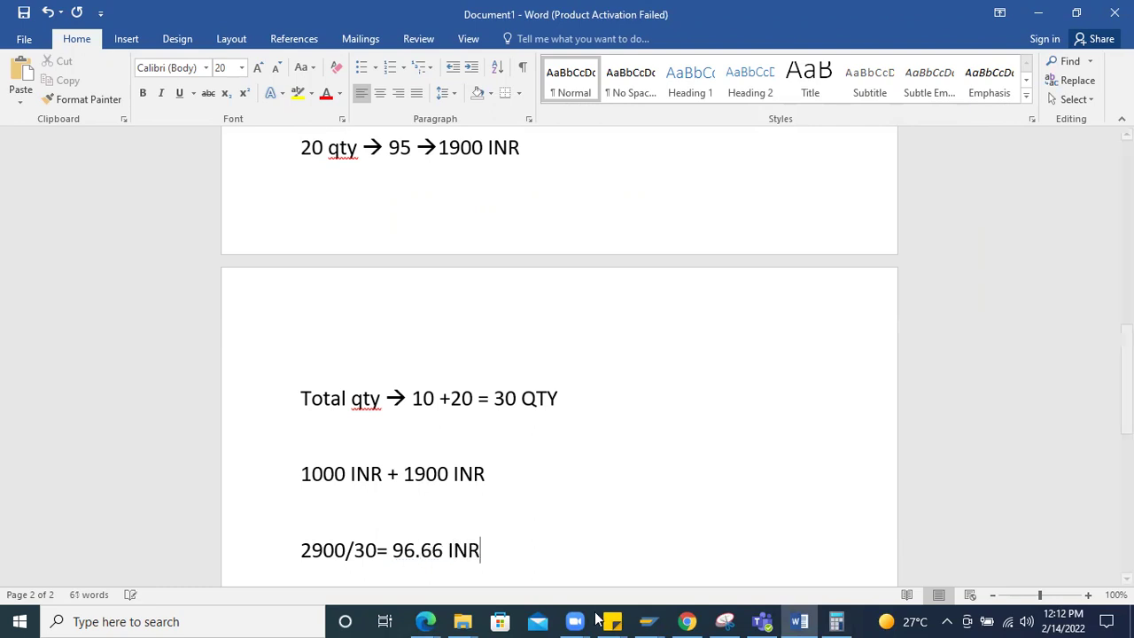
pyautogui.moveTo(645, 621)
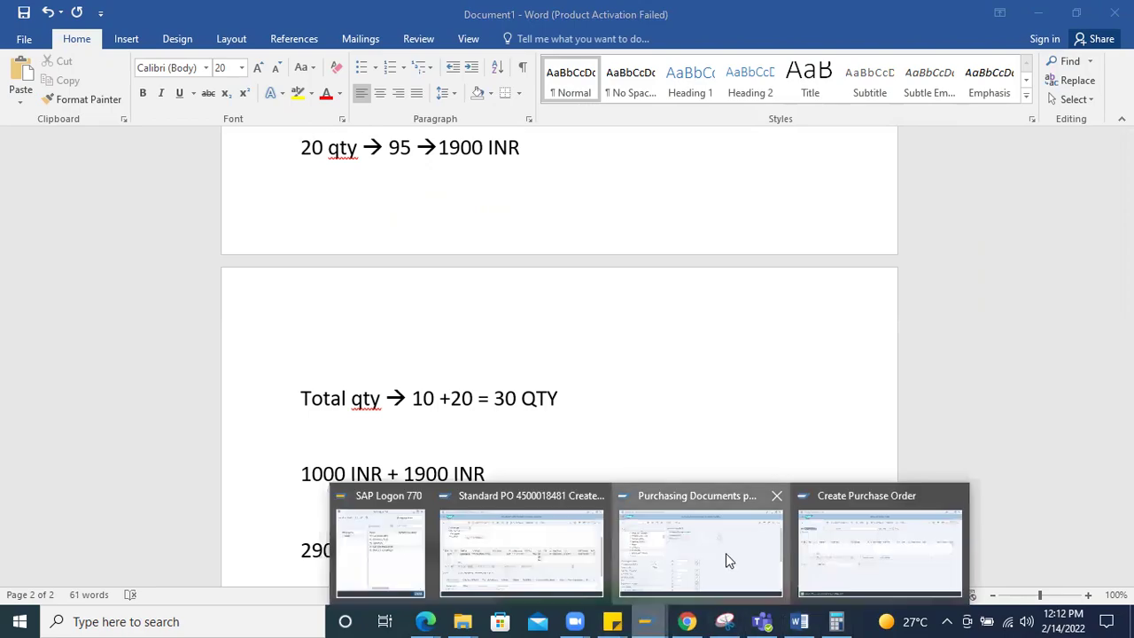
pyautogui.click(726, 553)
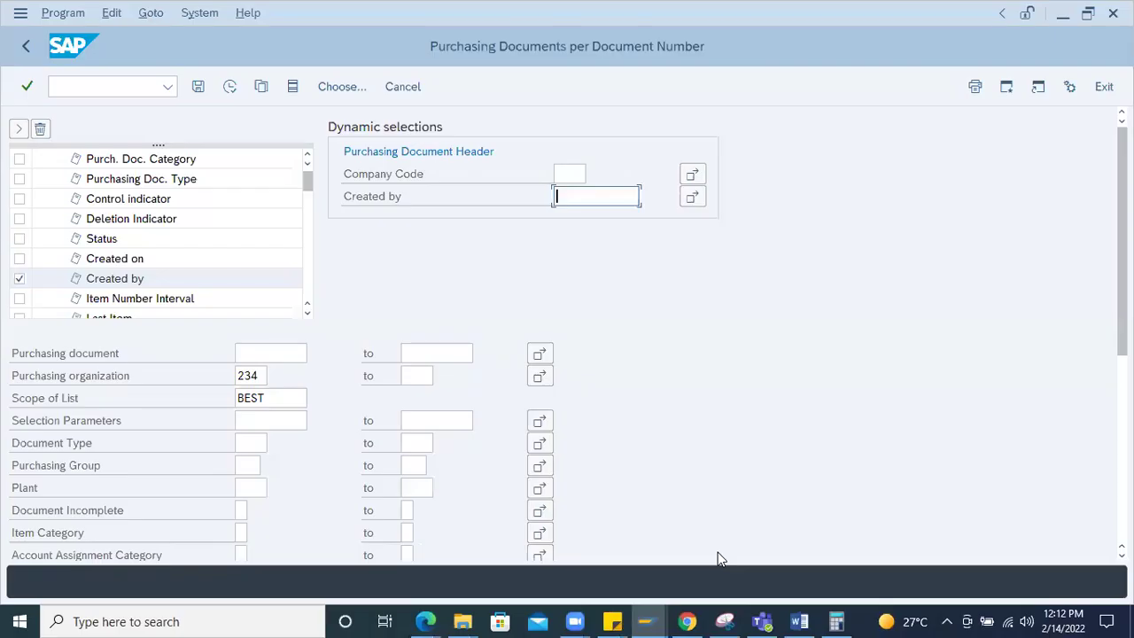
pyautogui.click(658, 620)
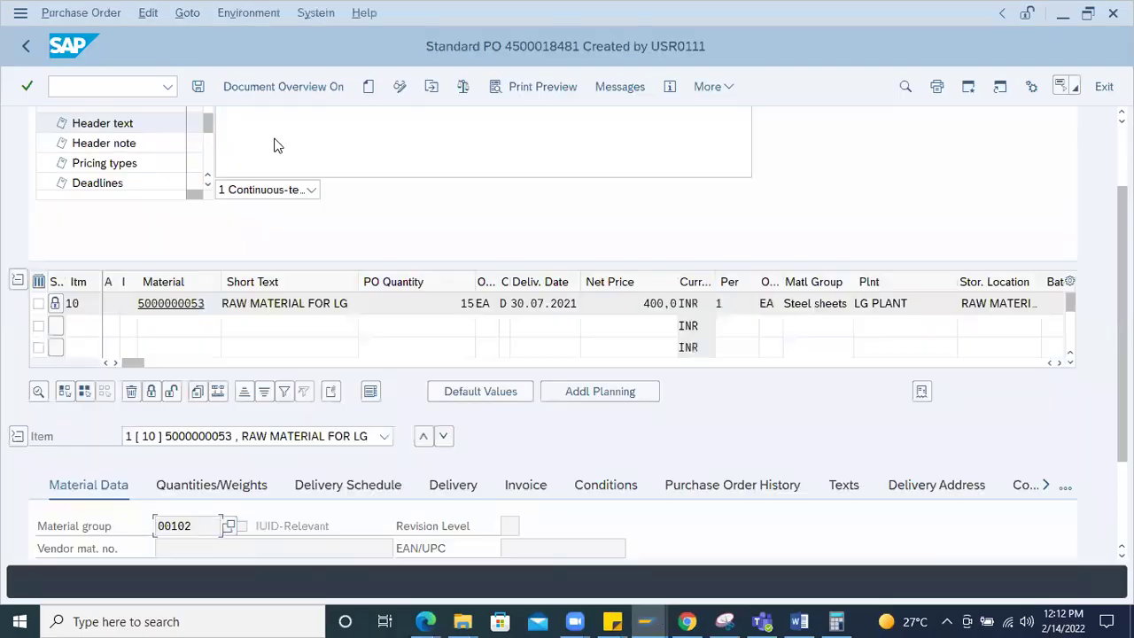
pyautogui.click(175, 304)
pyautogui.click(588, 136)
pyautogui.click(641, 339)
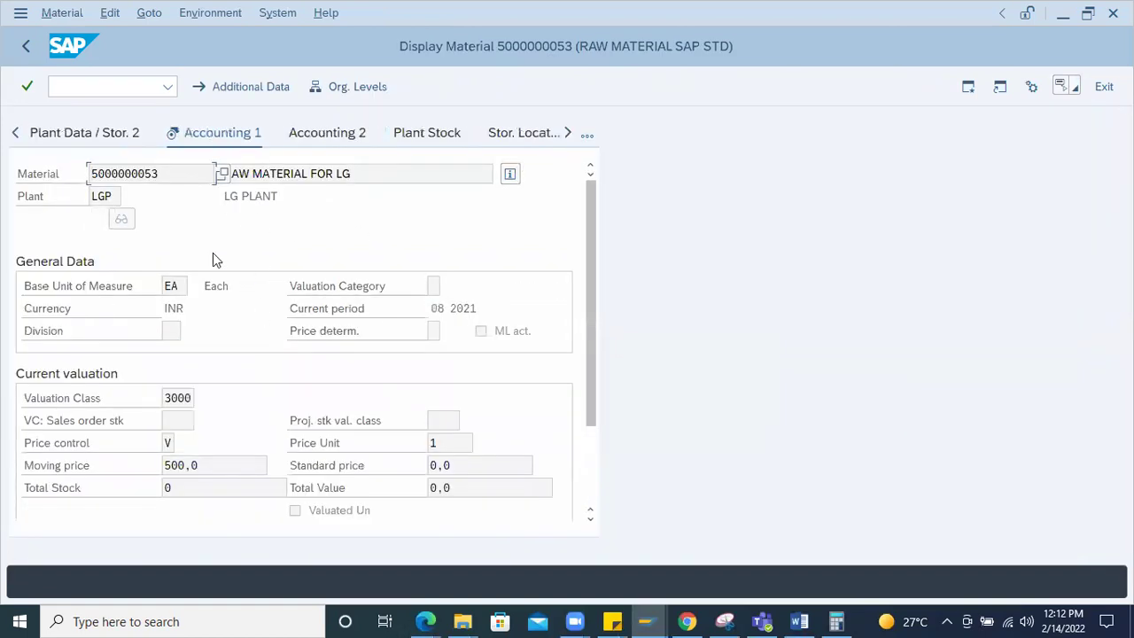
# Examine the material's price control, moving price, standard price, total stock and total value in the current valuation data.
pyautogui.click(172, 444)
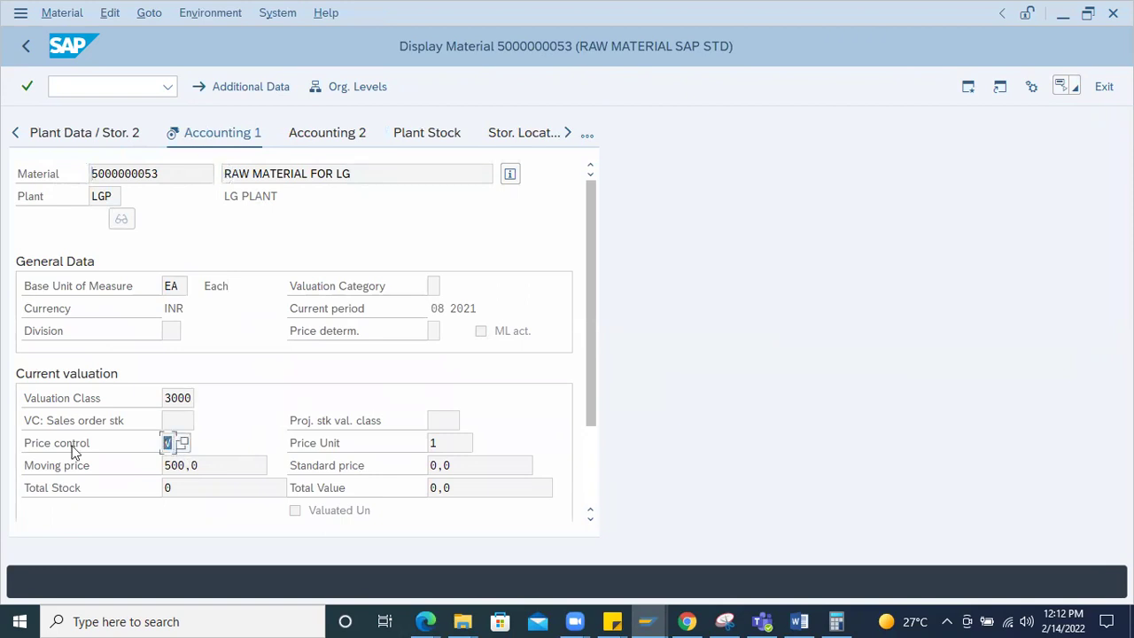
pyautogui.click(221, 464)
pyautogui.click(461, 470)
pyautogui.click(465, 491)
pyautogui.click(219, 464)
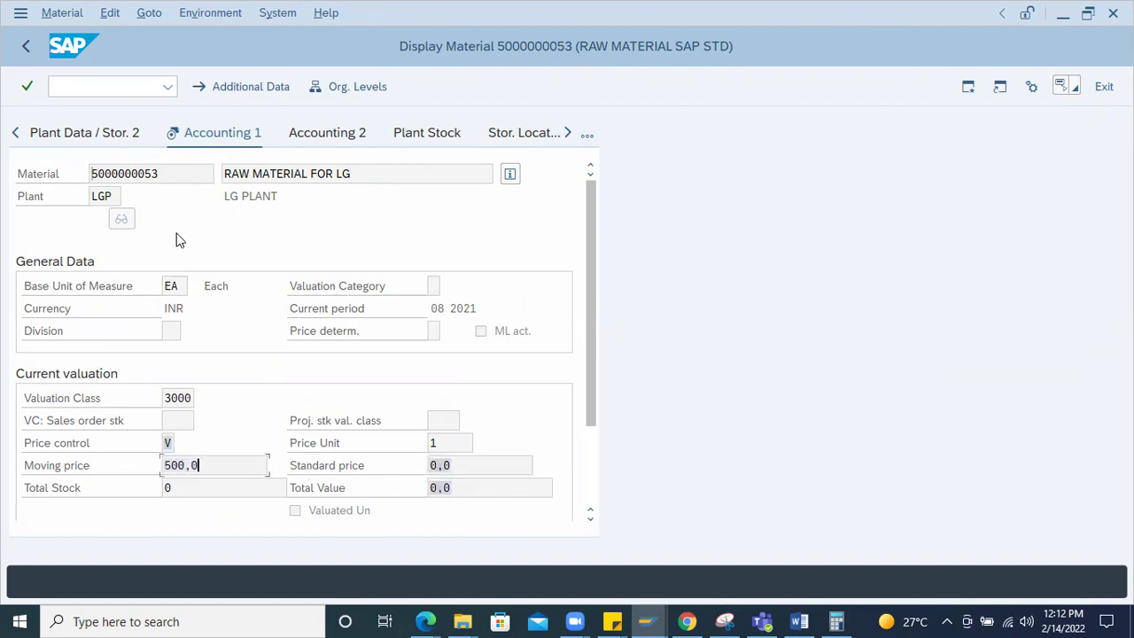
pyautogui.click(165, 174)
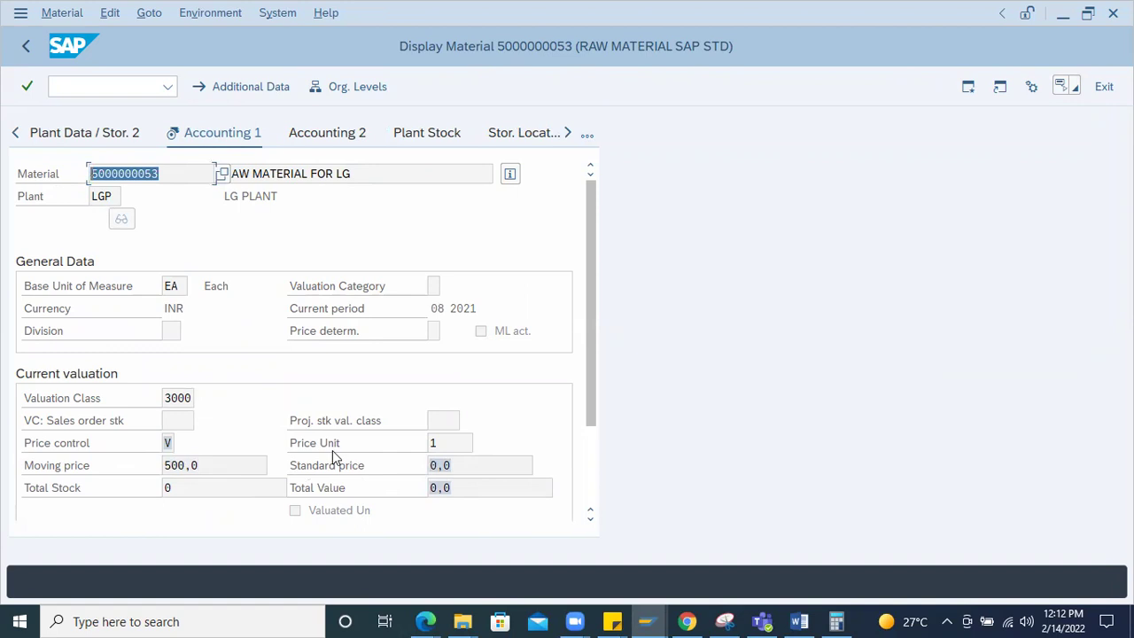
pyautogui.click(204, 487)
pyautogui.click(441, 487)
pyautogui.click(164, 485)
pyautogui.click(505, 487)
pyautogui.click(203, 486)
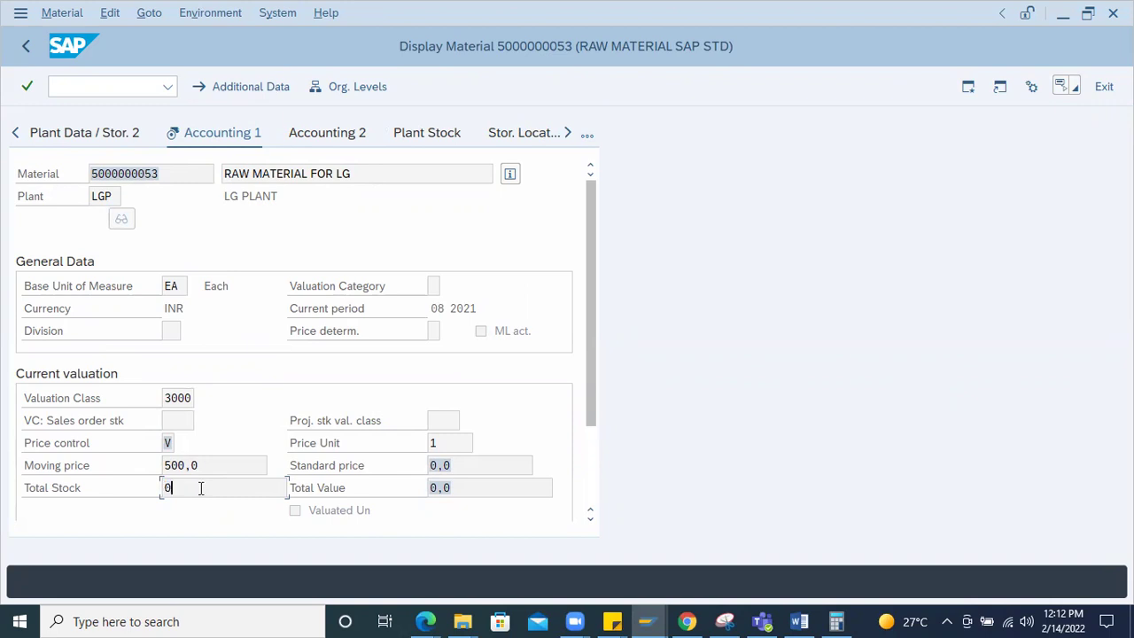
pyautogui.click(459, 488)
pyautogui.click(219, 467)
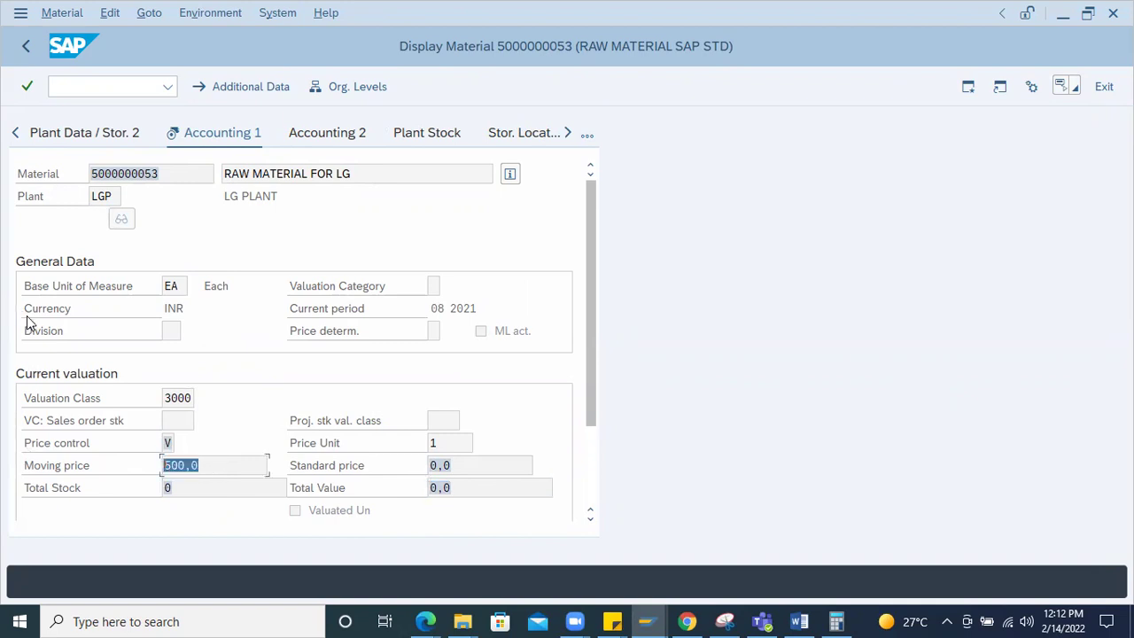
# Return to the Word notes and add the line "MAP = Total value/ Total qty =" below the 96.66 INR line, after a blank line.
pyautogui.click(808, 618)
pyautogui.scroll(-1, 678, 486)
pyautogui.press('Return')
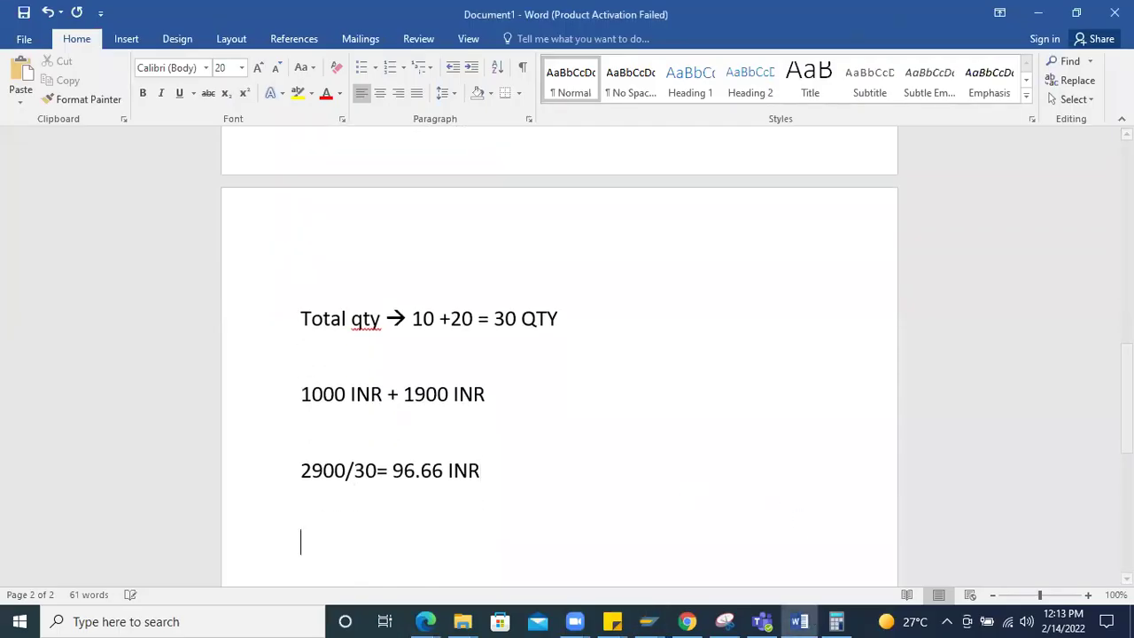
pyautogui.write('MAP = Total value/ Totak')
pyautogui.press('BackSpace')
pyautogui.write('l qty =')
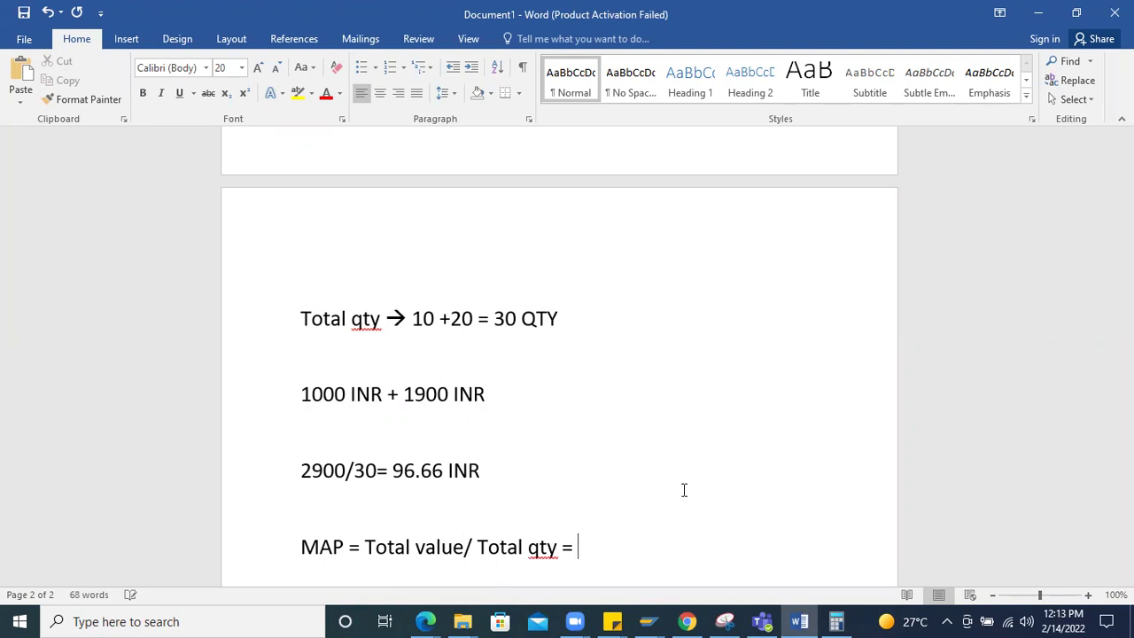
# Extend the MAP formula with "Previous value +Current value / (Previous qty + Current qty)".
pyautogui.write(' Previous va')
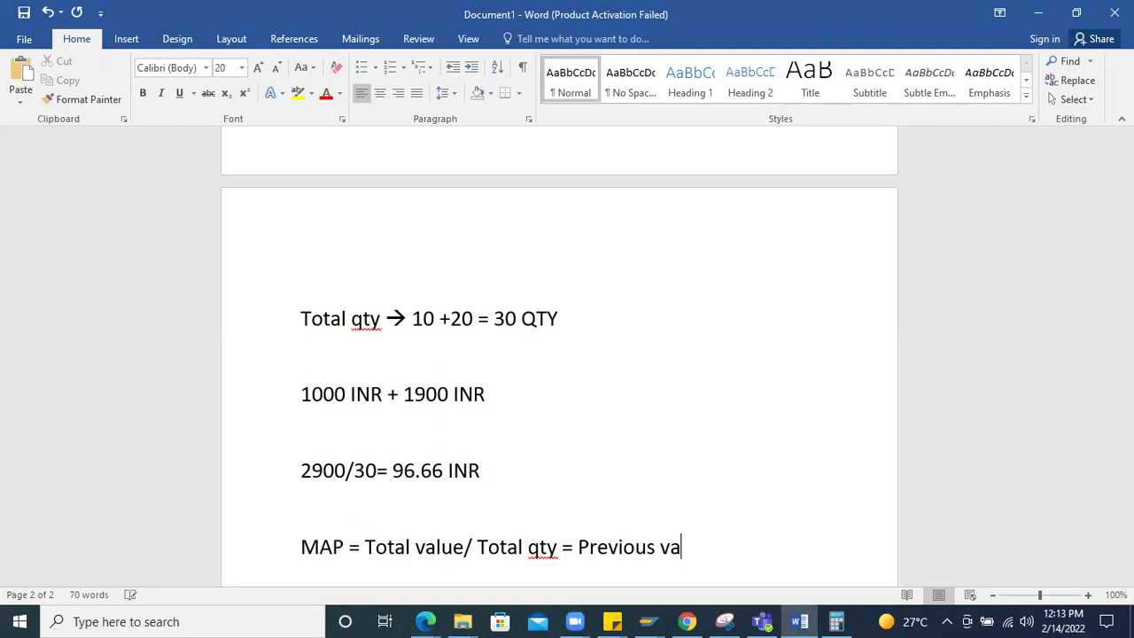
pyautogui.write('lue +Current')
pyautogui.press('BackSpace')
pyautogui.press('BackSpace')
pyautogui.write('nt value / (Previous q')
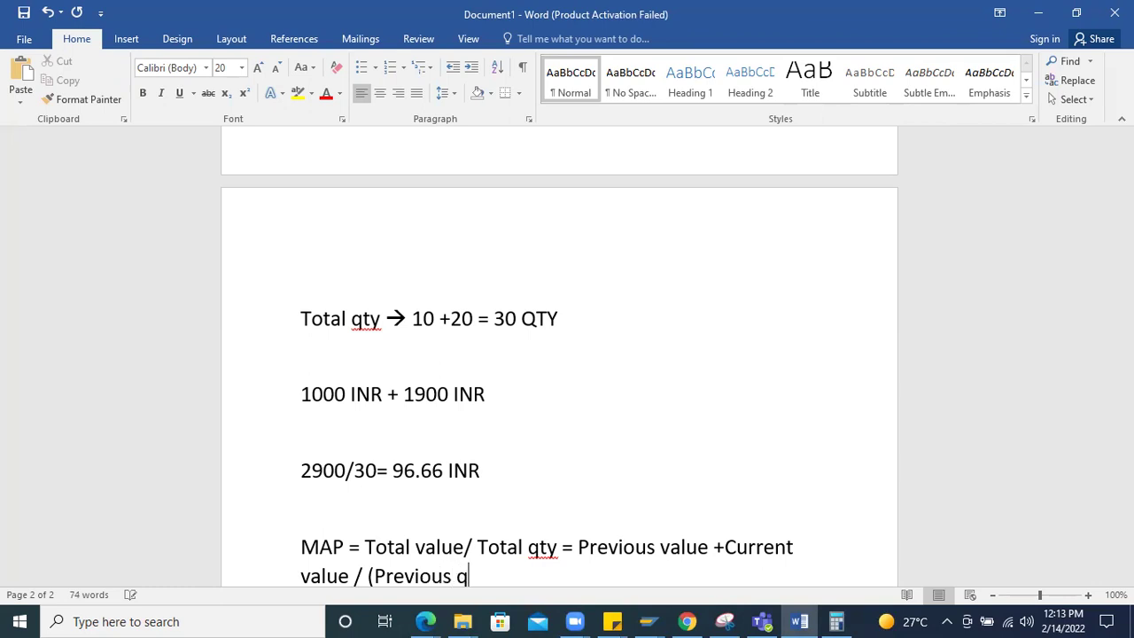
pyautogui.write('ty + Current qty')
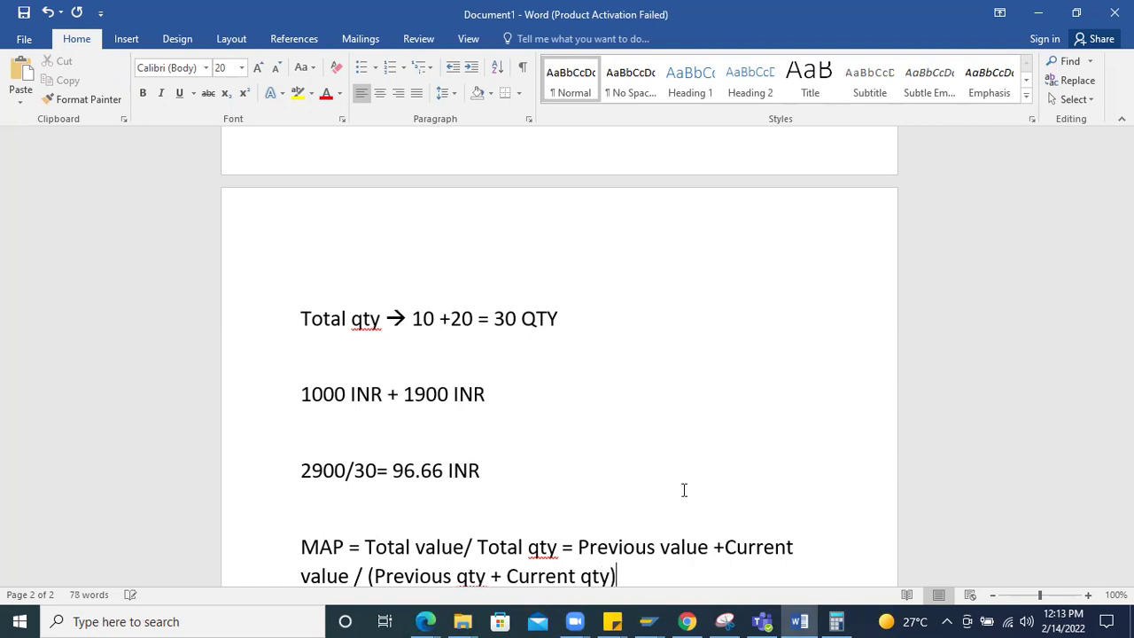
# Enclose "Previous value +Current value" in the MAP formula in parentheses.
pyautogui.scroll(-2, 684, 490)
pyautogui.click(578, 428)
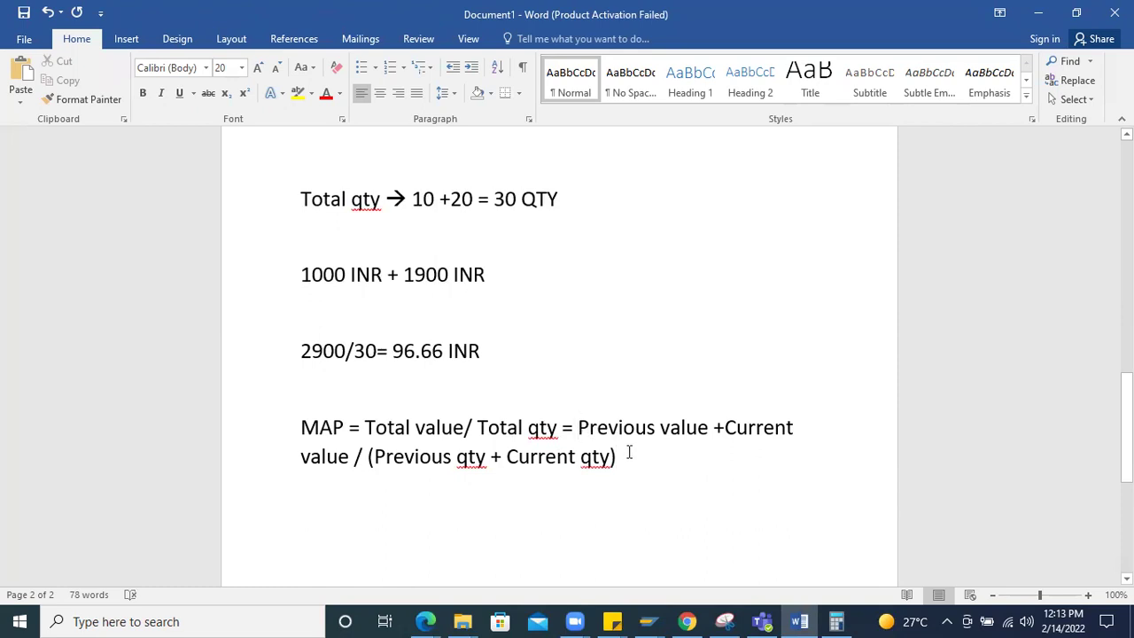
pyautogui.press('Return')
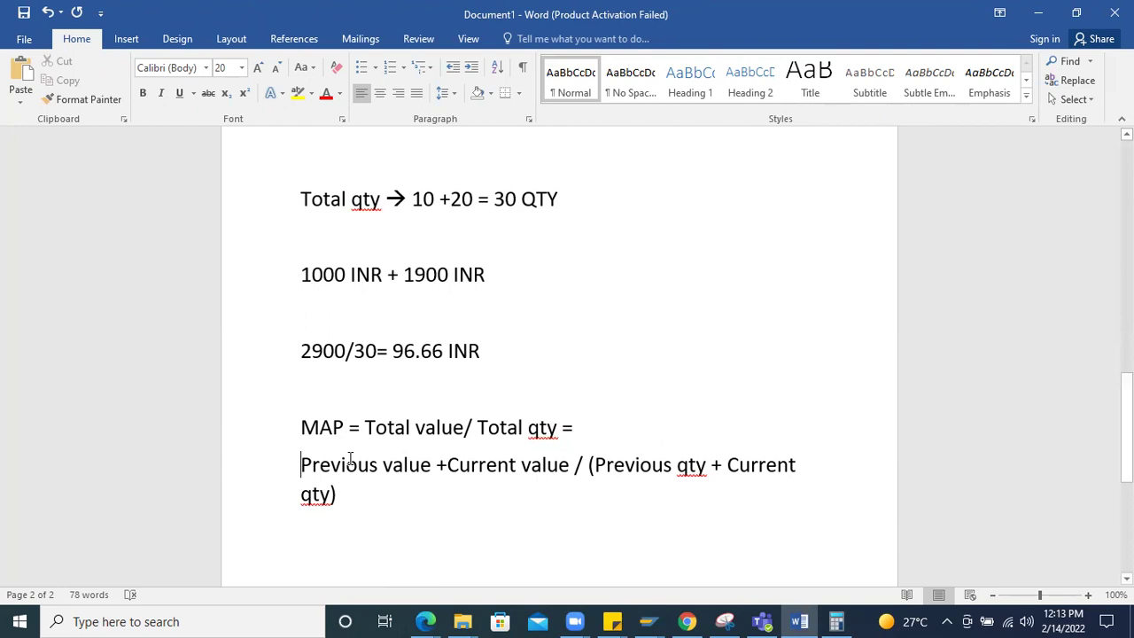
pyautogui.press('BackSpace')
pyautogui.write('(')
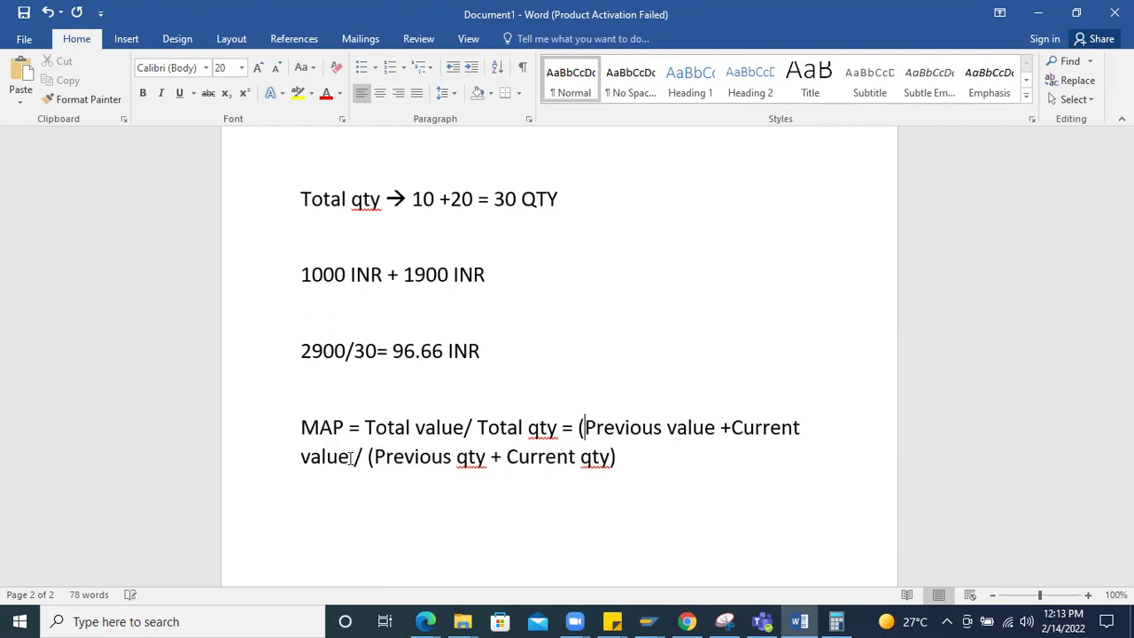
pyautogui.click(350, 454)
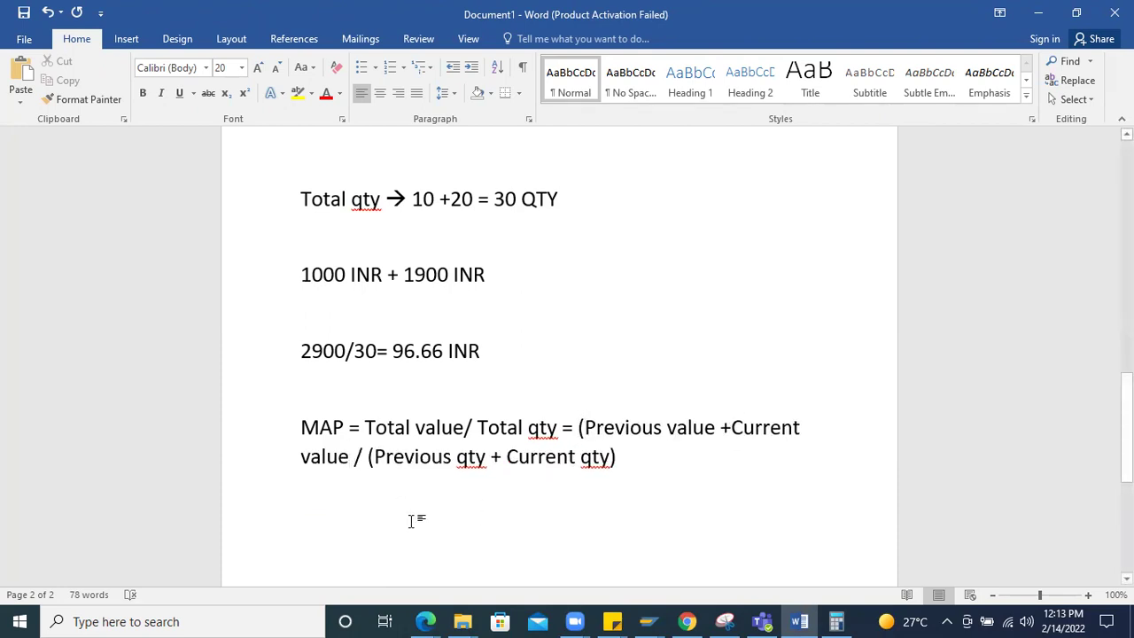
pyautogui.write(')')
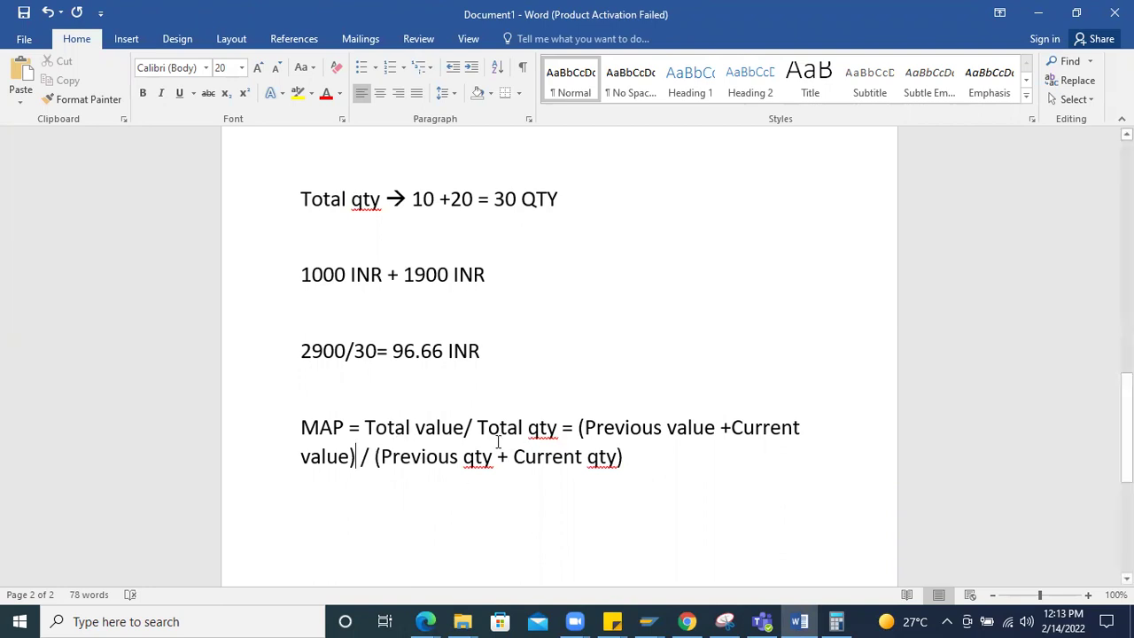
# Add the example prices "50 INR", "55", "60" and "45" on separate lines below the MAP formula, after a blank line.
pyautogui.click(646, 459)
pyautogui.press('Return')
pyautogui.press('Return')
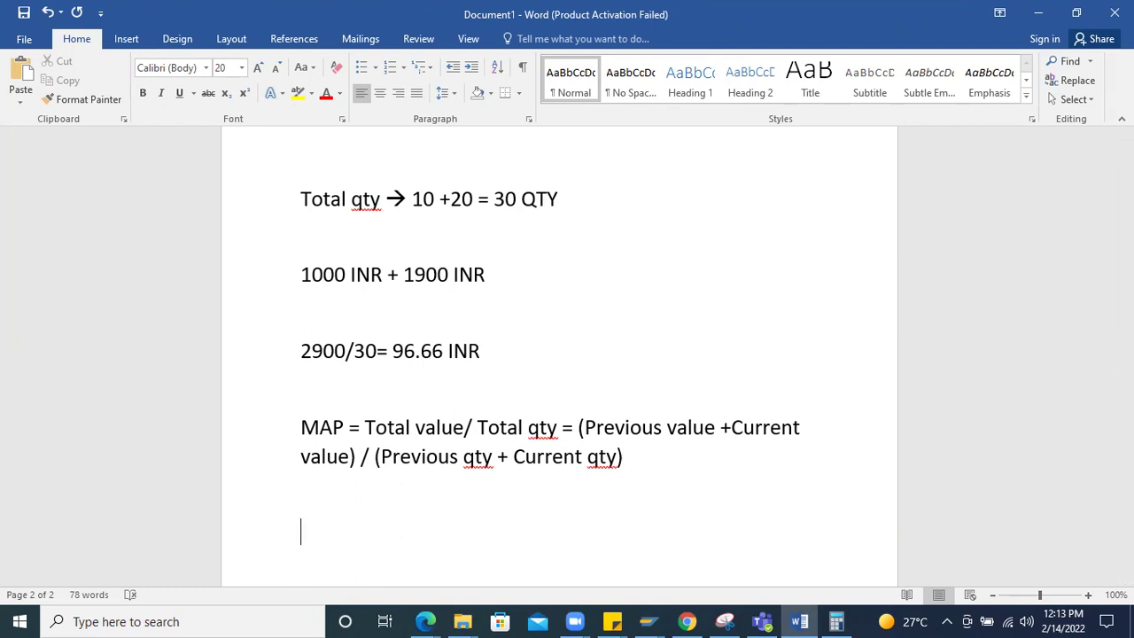
pyautogui.write('50 INR')
pyautogui.press('Return')
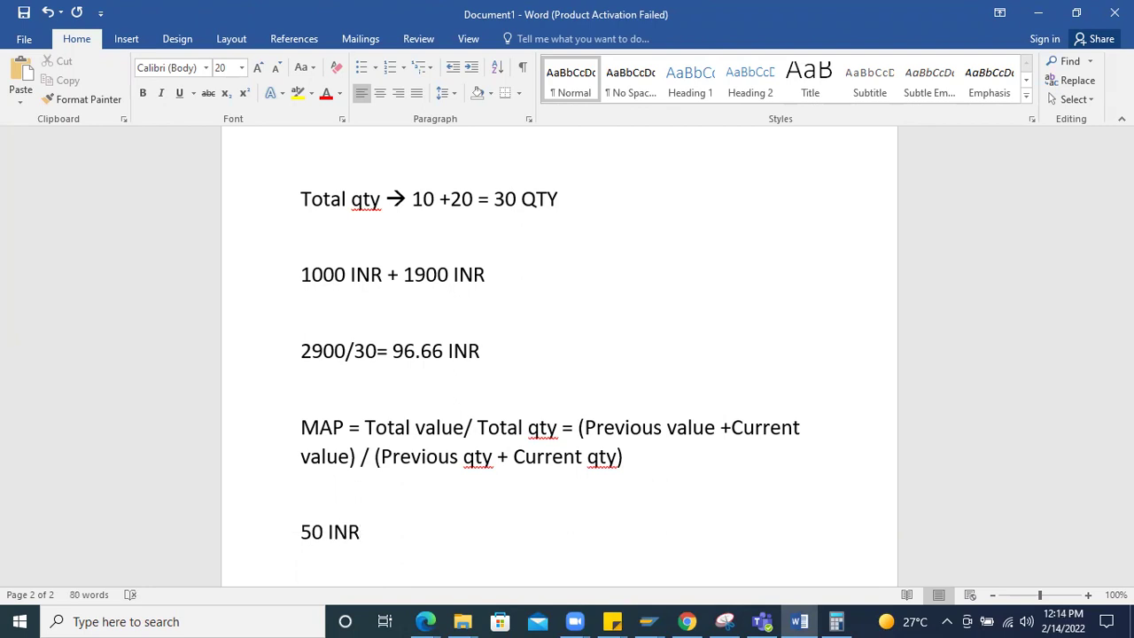
pyautogui.scroll(-1, 668, 484)
pyautogui.write('55')
pyautogui.press('Return')
pyautogui.write('5')
pyautogui.press('BackSpace')
pyautogui.write('60')
pyautogui.press('Return')
pyautogui.write('45')
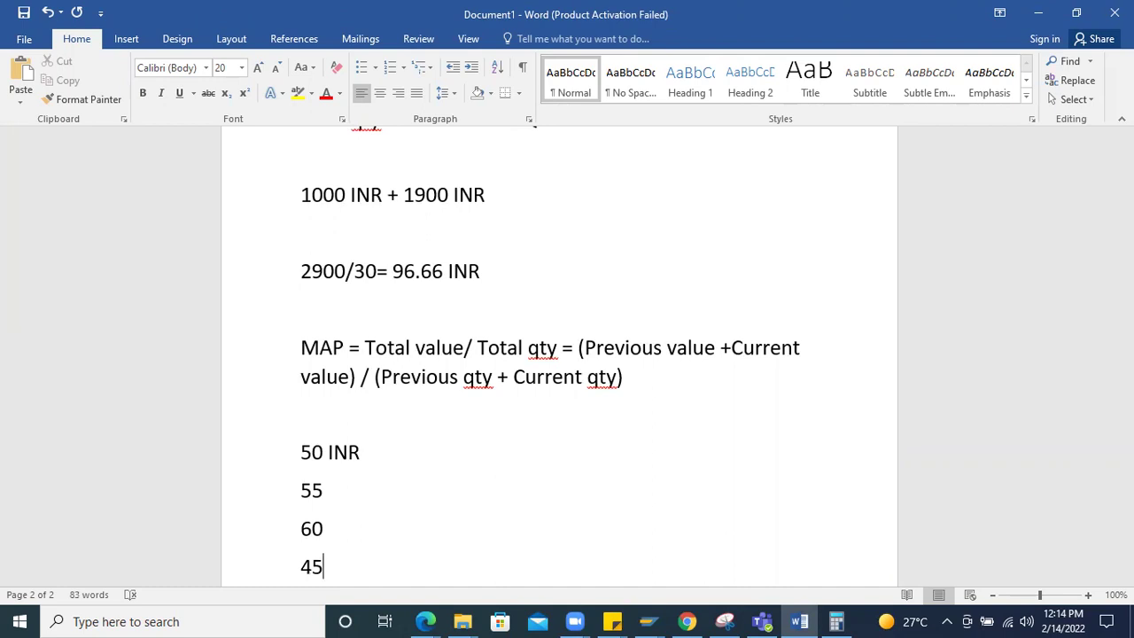
# Examine the list of example prices from 50 INR to 45 below the MAP formula.
pyautogui.scroll(-1, 372, 523)
pyautogui.moveTo(362, 518); pyautogui.dragTo(284, 458)
pyautogui.click(344, 501)
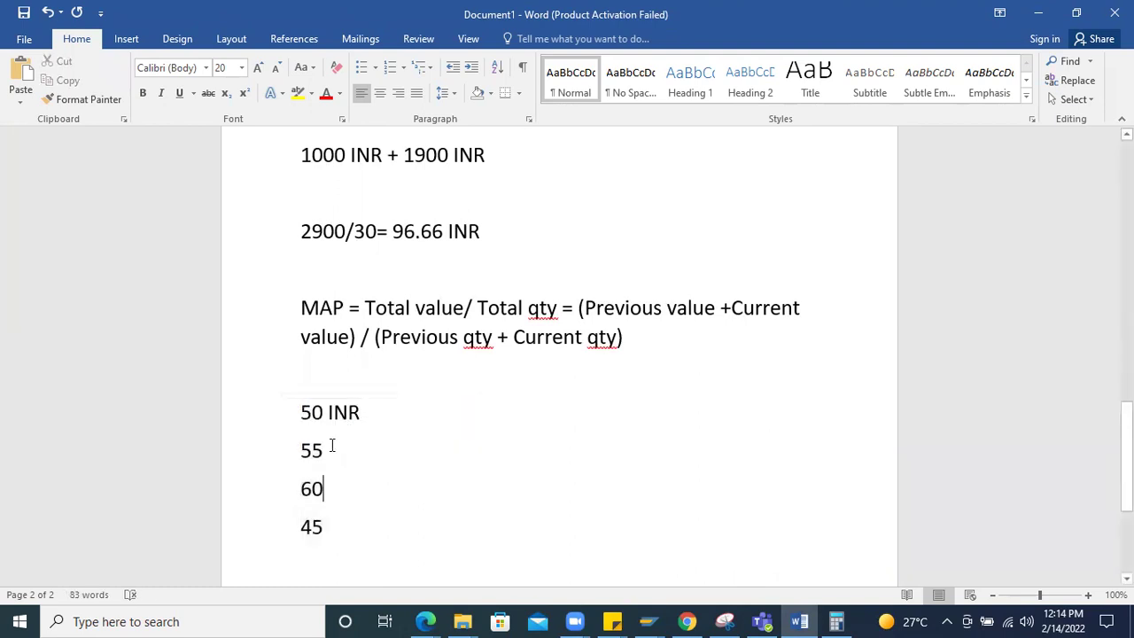
pyautogui.moveTo(89, 375); pyautogui.dragTo(389, 415)
pyautogui.click(386, 420)
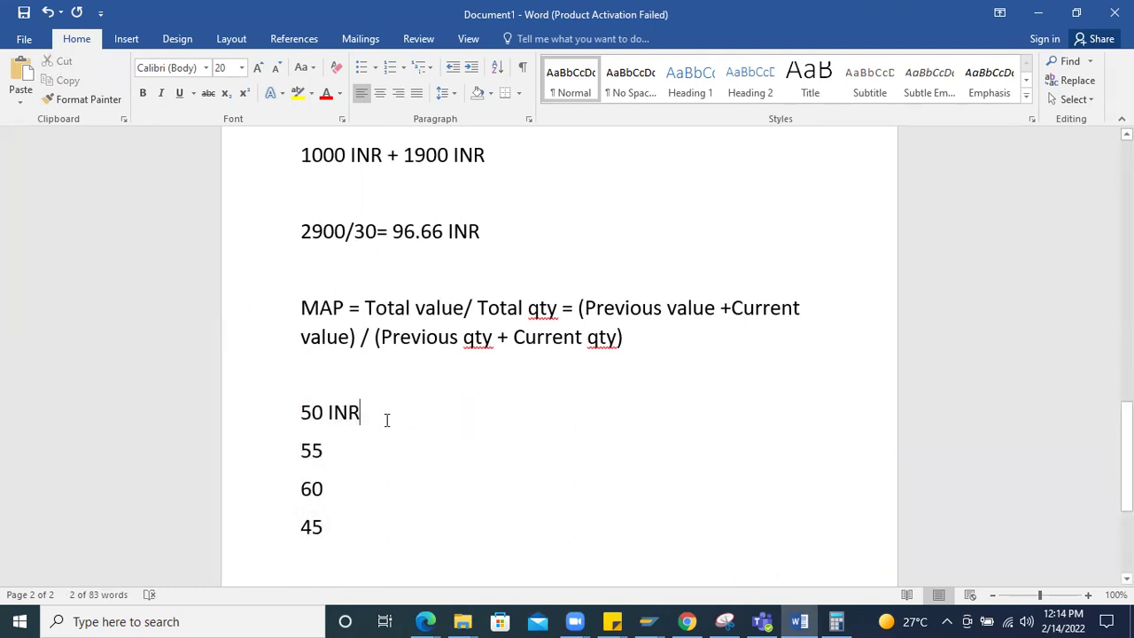
pyautogui.click(281, 400)
pyautogui.click(442, 427)
pyautogui.moveTo(340, 527); pyautogui.dragTo(289, 378)
pyautogui.click(413, 427)
# Start a new line below the example price 45.
pyautogui.click(377, 520)
pyautogui.scroll(-2, 377, 514)
pyautogui.press('Return')
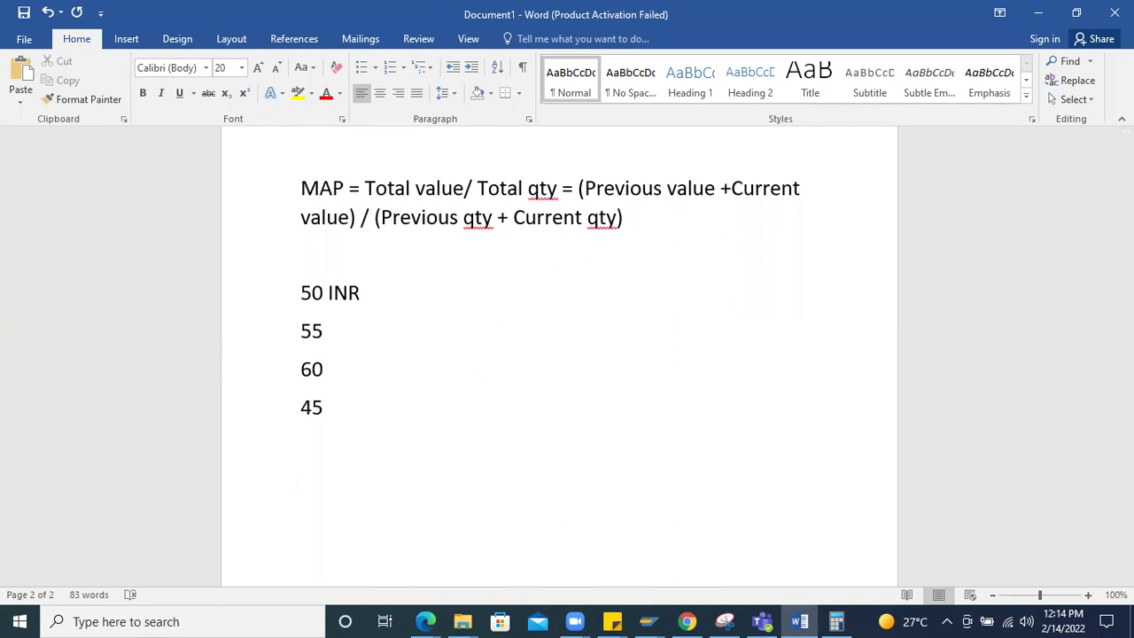